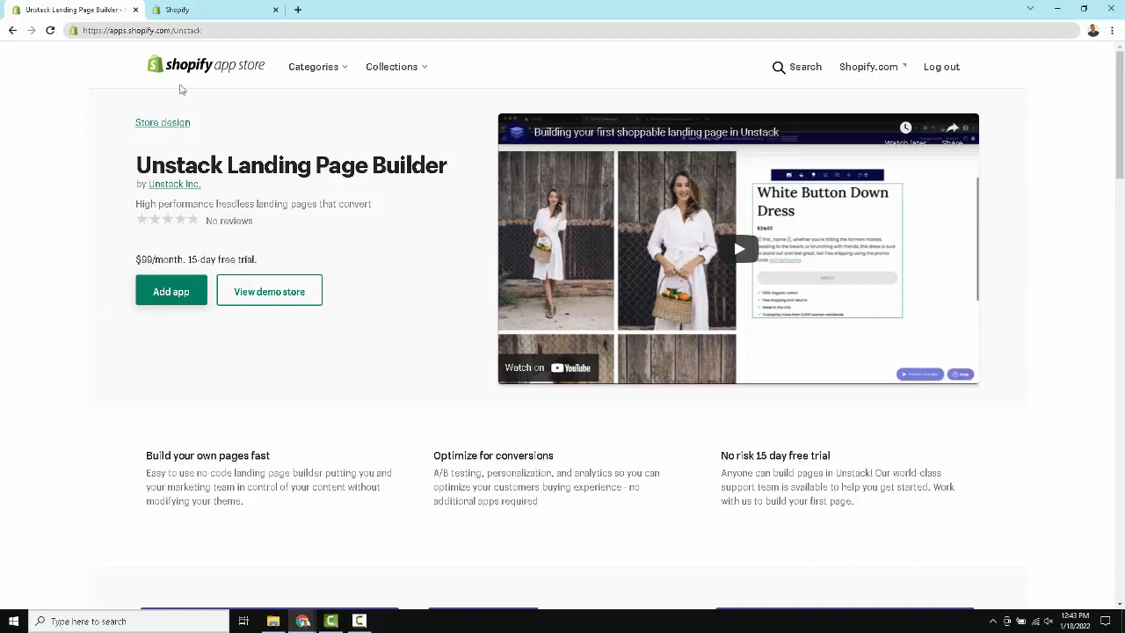
# Step: Add the Unstack Landing Page Builder app to the Shopify store and approve its installation
pyautogui.click(172, 301)
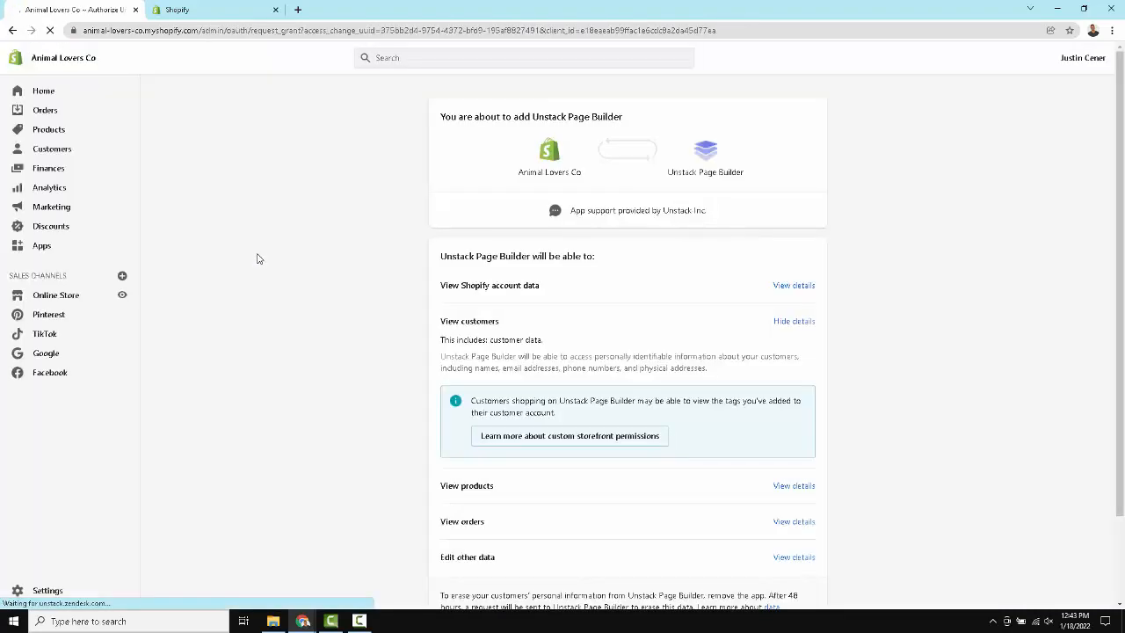
pyautogui.scroll(-2, 637, 386)
pyautogui.click(797, 554)
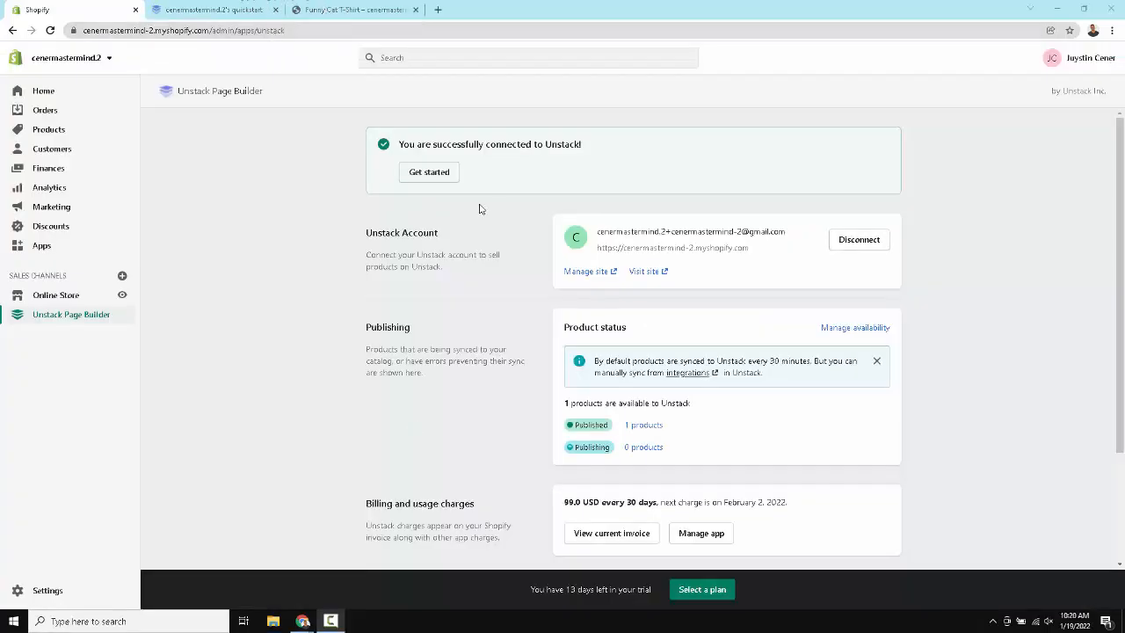
# Step: Switch to the Unstack quickstart page, open the branding item, and start a new landing page
pyautogui.click(236, 7)
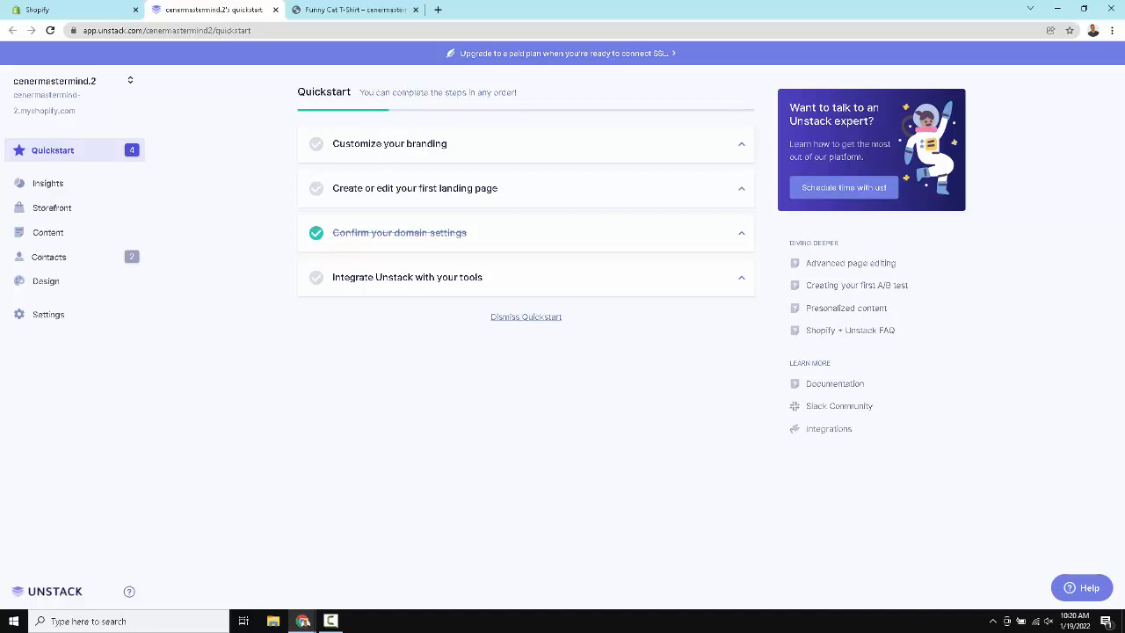
pyautogui.click(475, 143)
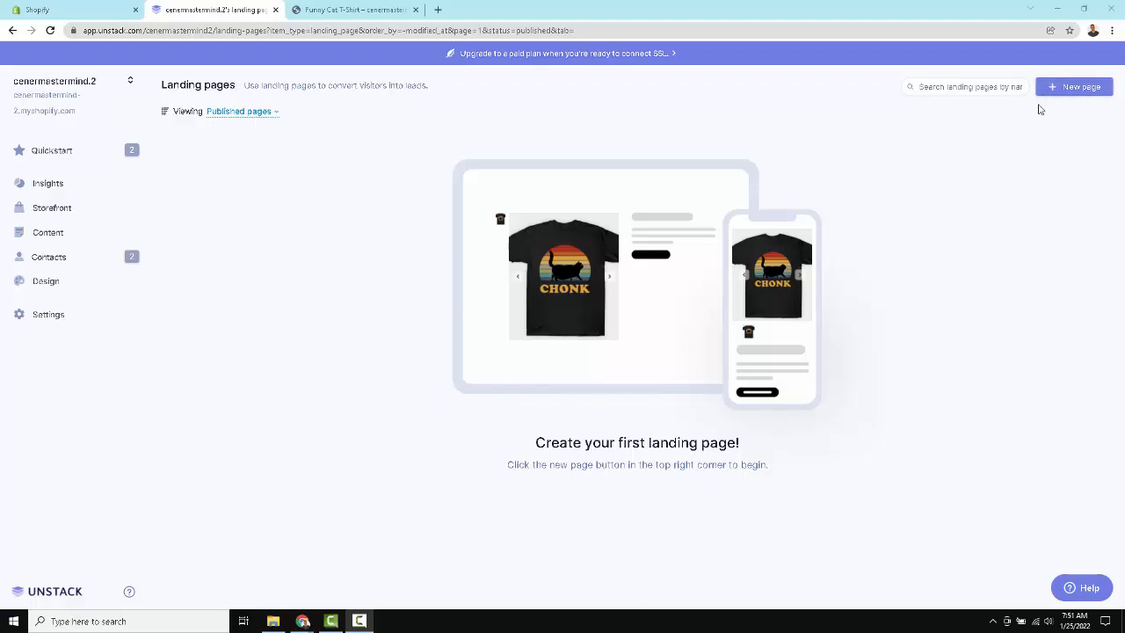
pyautogui.click(1072, 89)
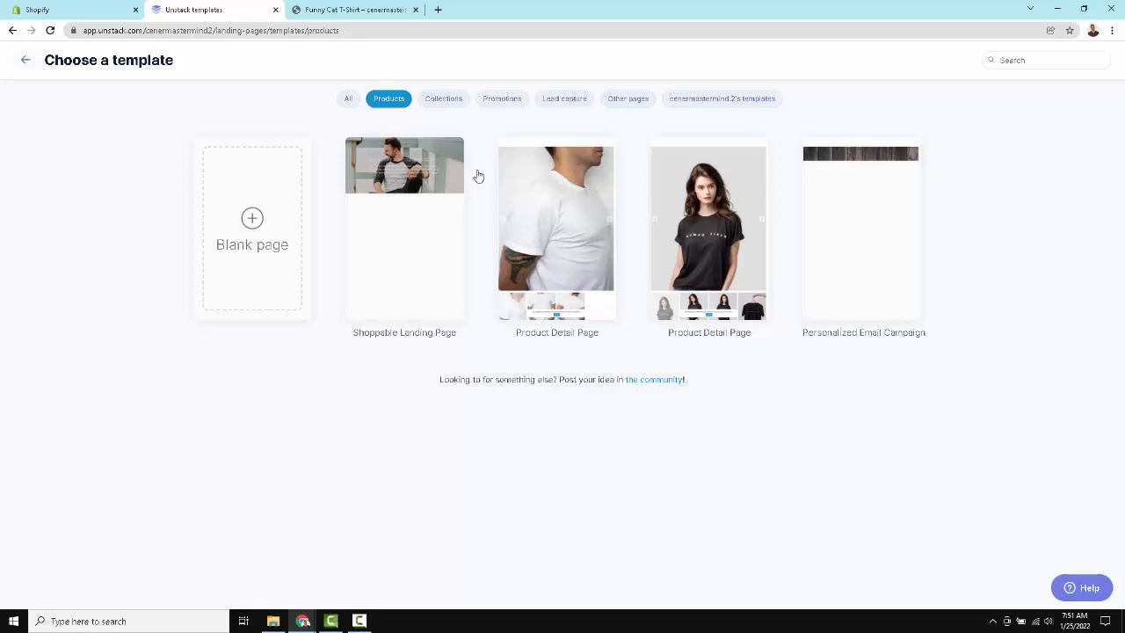
# Step: Compare the template categories with the existing T-shirt product page and create the page from the Product Detail Page template showing a woman in a black T-shirt
pyautogui.click(444, 104)
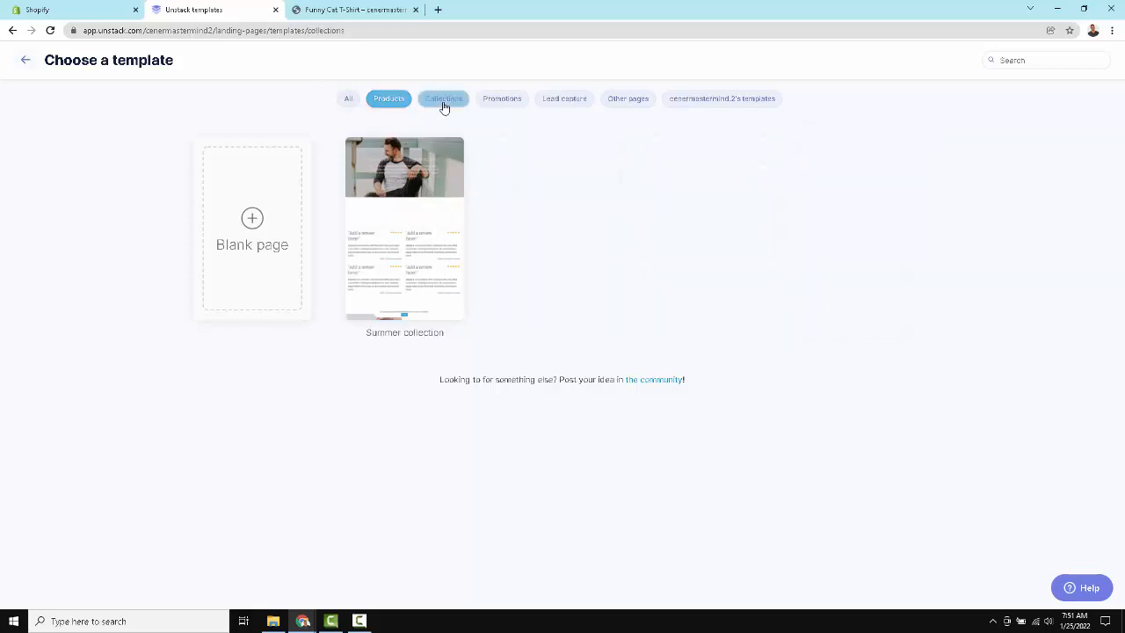
pyautogui.click(498, 104)
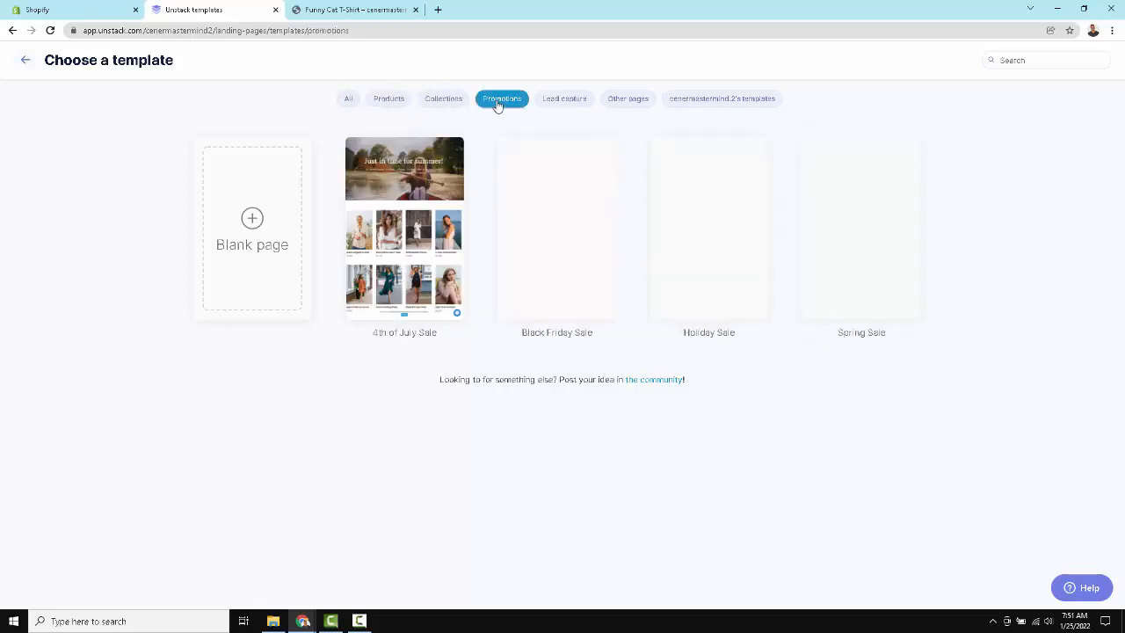
pyautogui.click(561, 103)
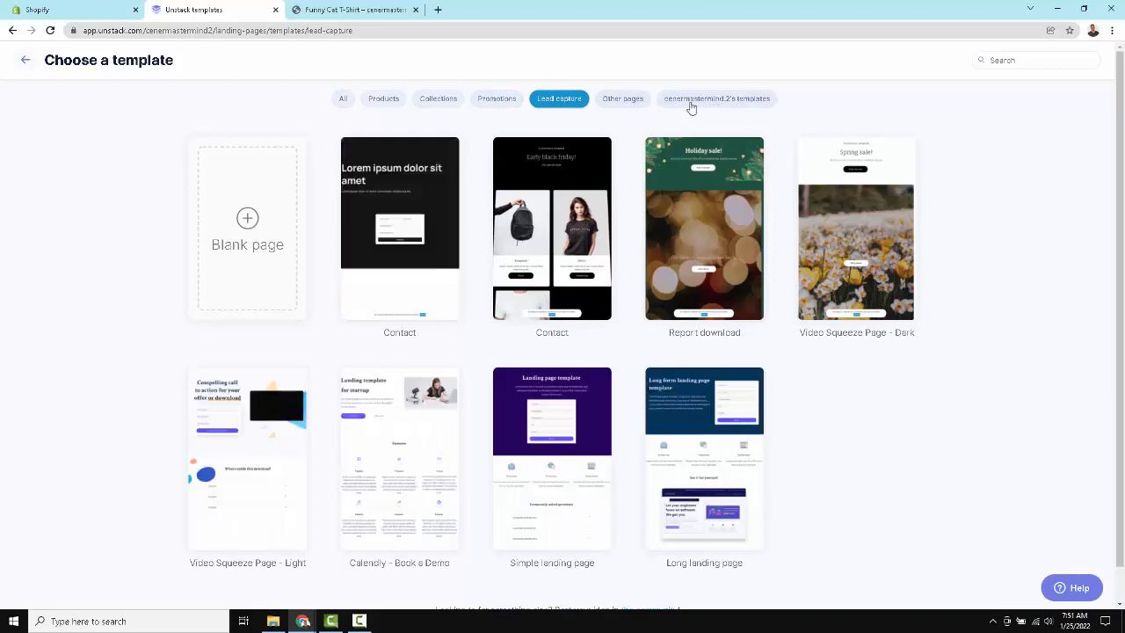
pyautogui.click(391, 105)
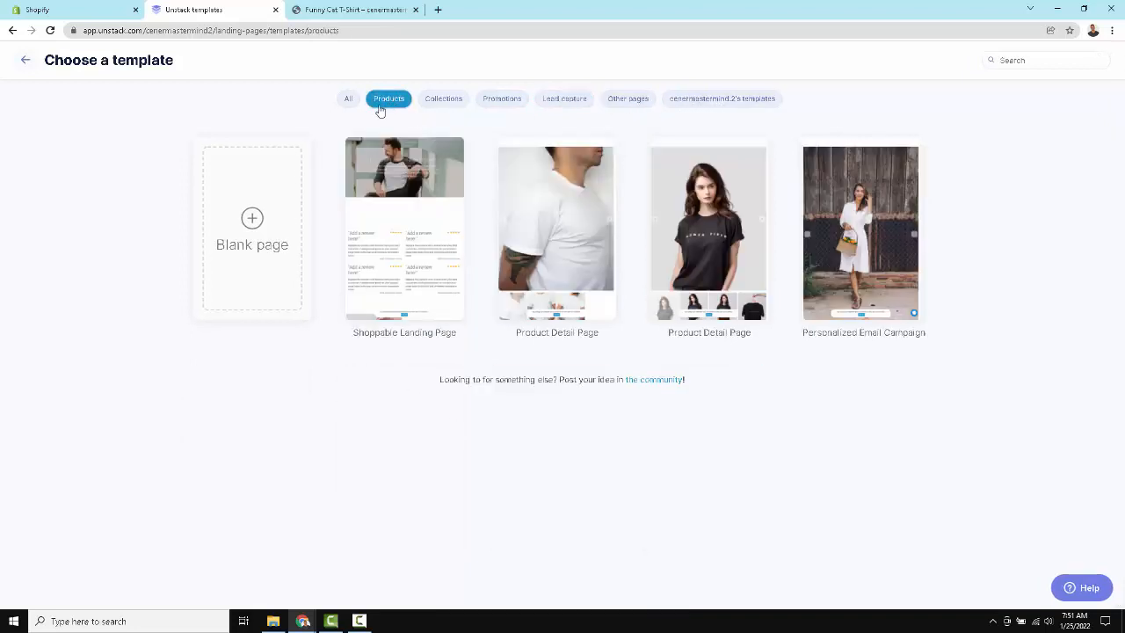
pyautogui.click(347, 9)
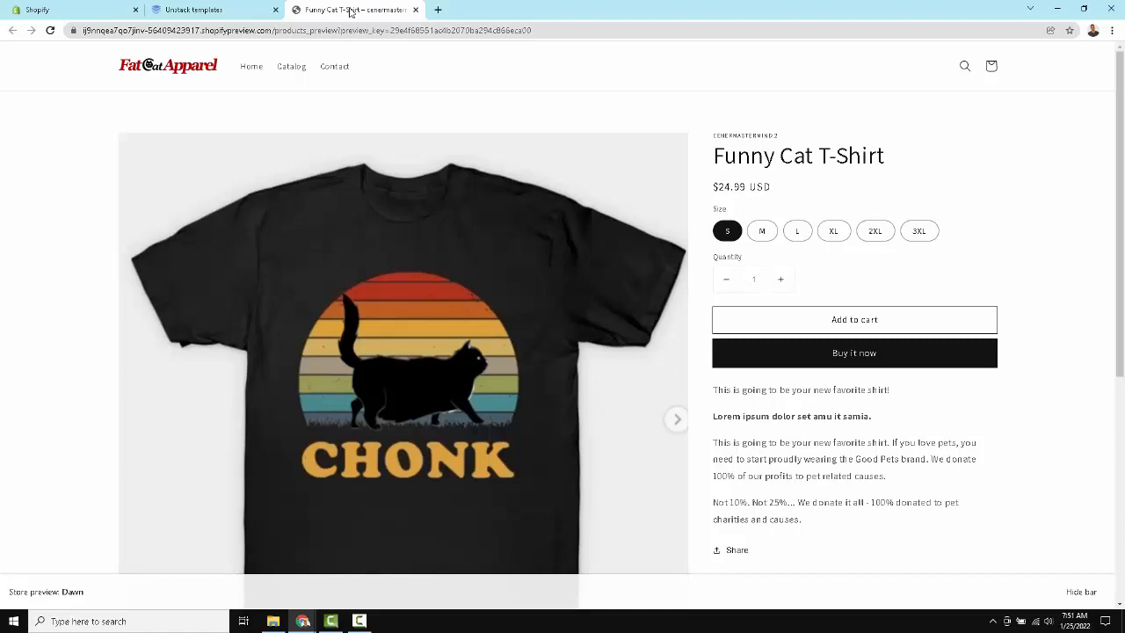
pyautogui.click(238, 10)
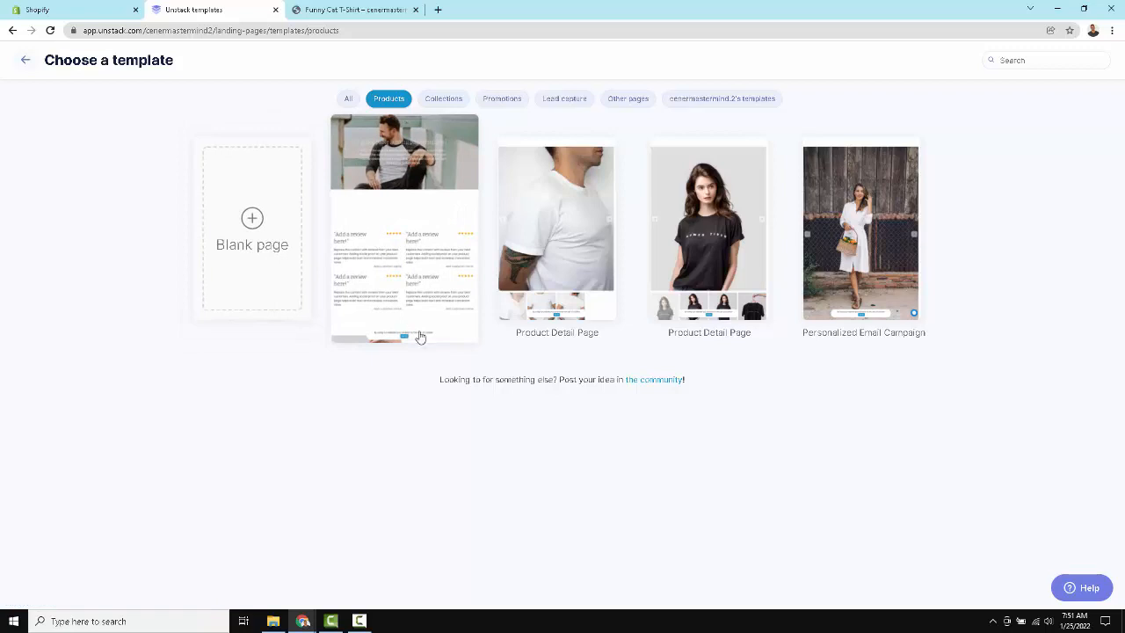
pyautogui.click(710, 240)
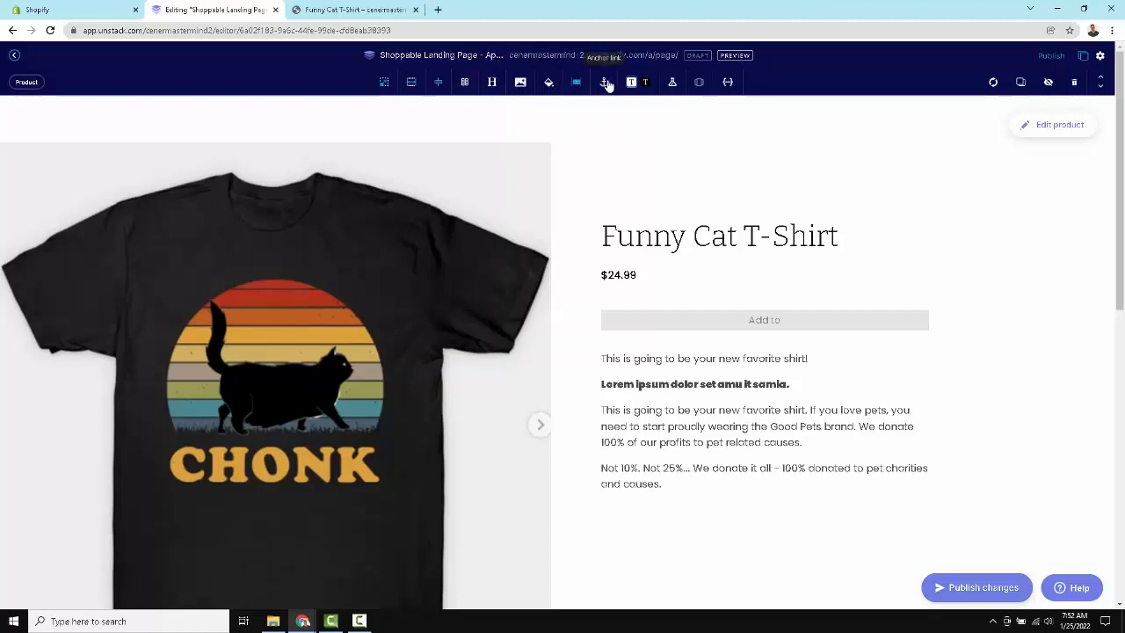
# Step: Review the page, open the section library below the product, and examine its eCommerce, Logos, Multimedia, Pricing, Quotes & Reviews and Text sections
pyautogui.scroll(-3, 645, 231)
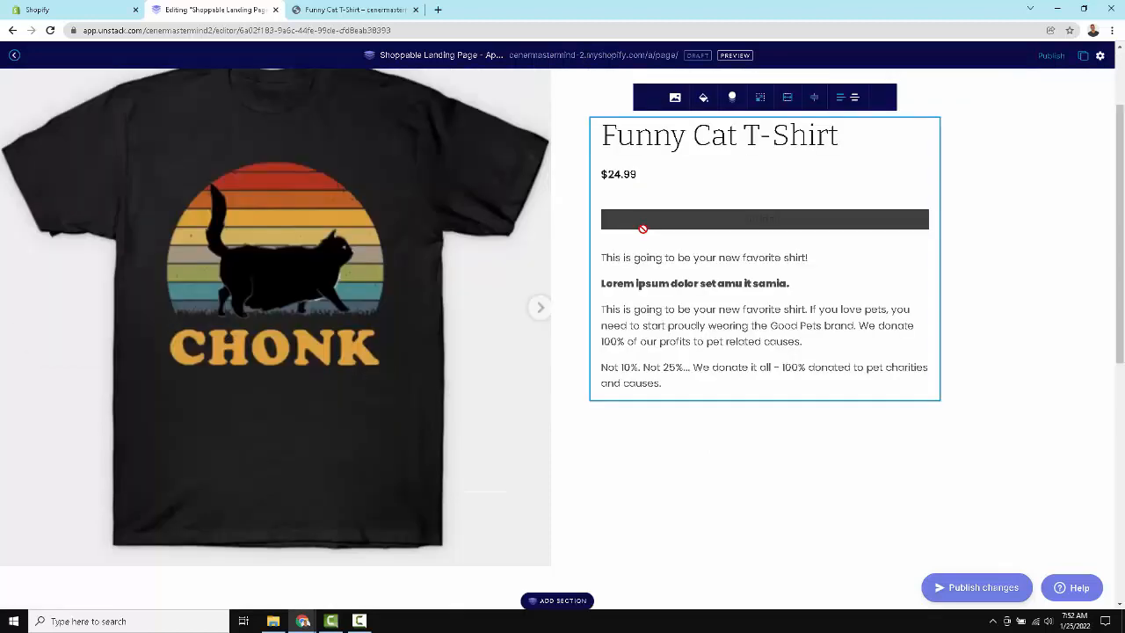
pyautogui.scroll(-3, 645, 319)
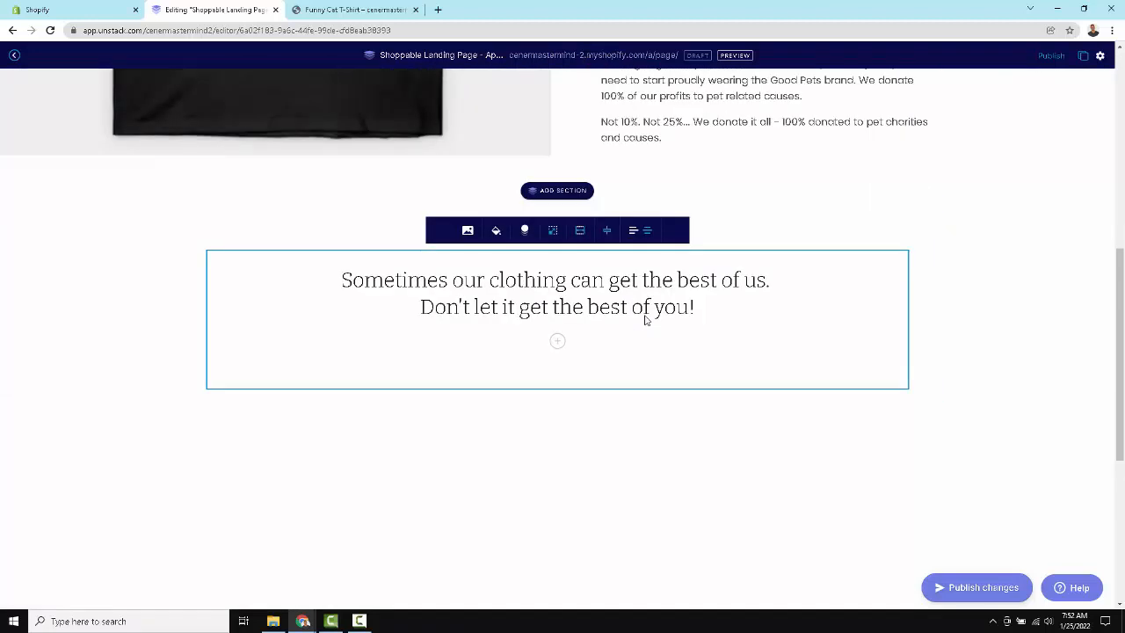
pyautogui.scroll(-3, 644, 317)
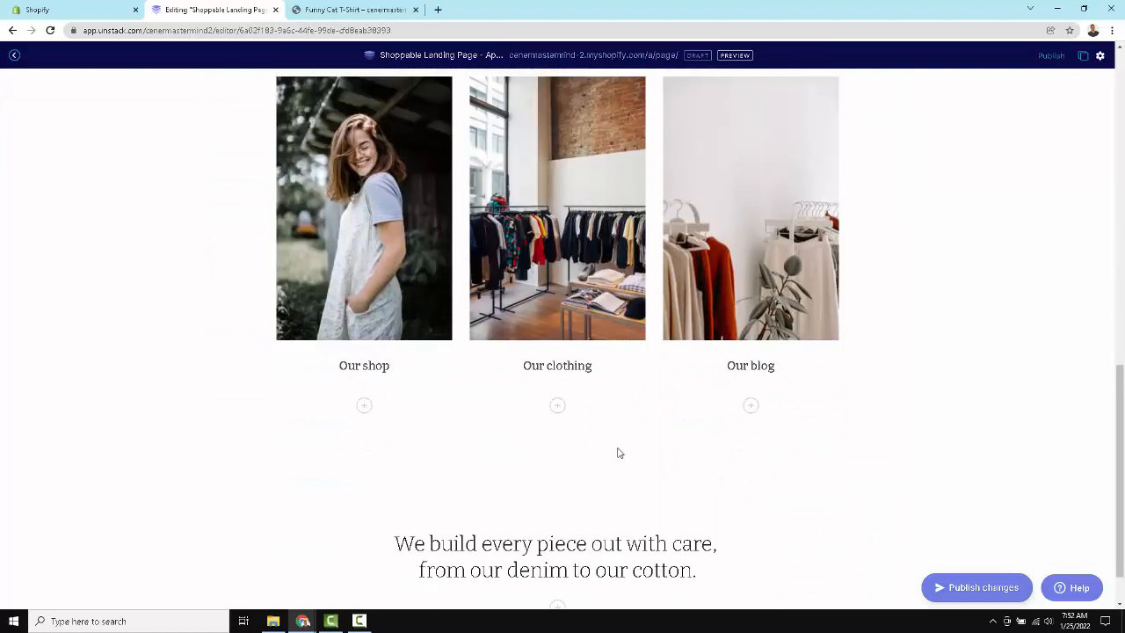
pyautogui.scroll(5, 618, 453)
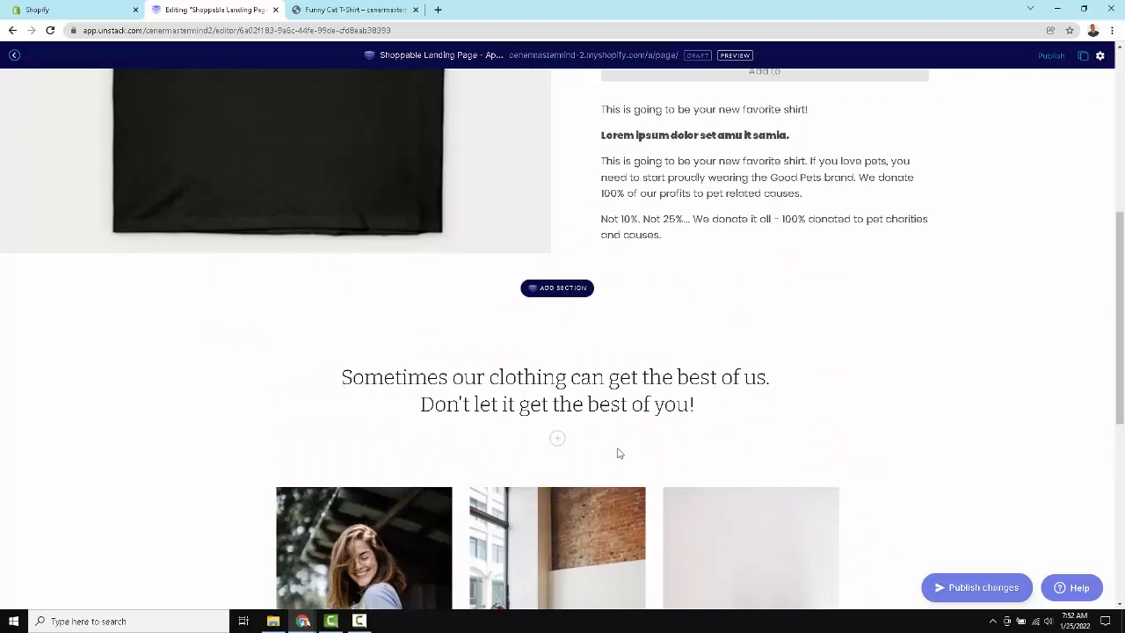
pyautogui.click(556, 288)
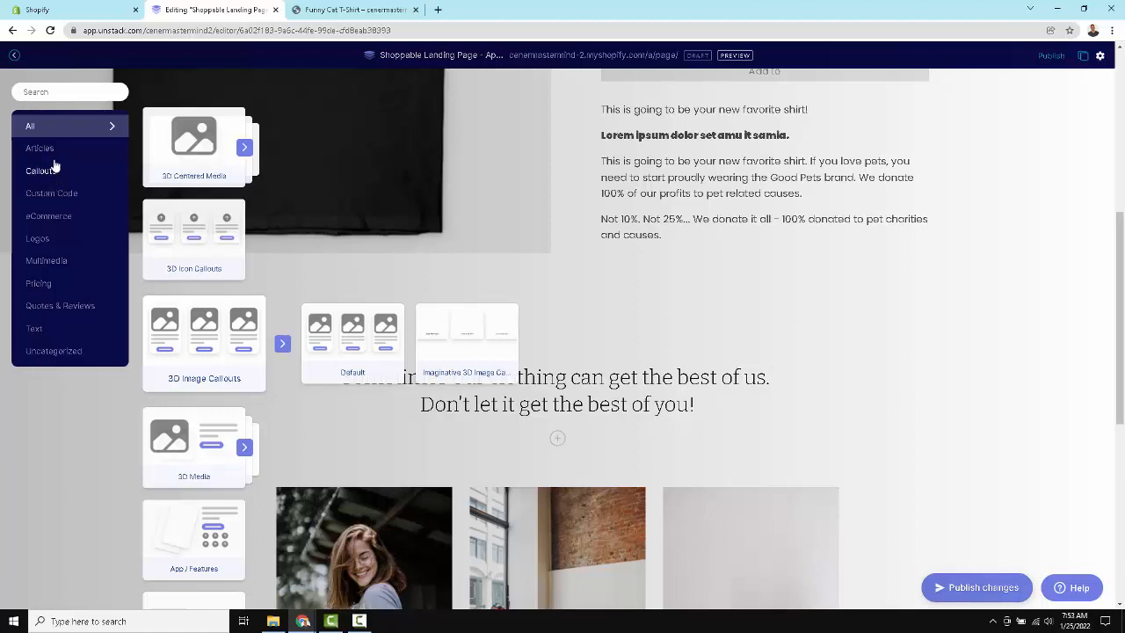
pyautogui.click(44, 217)
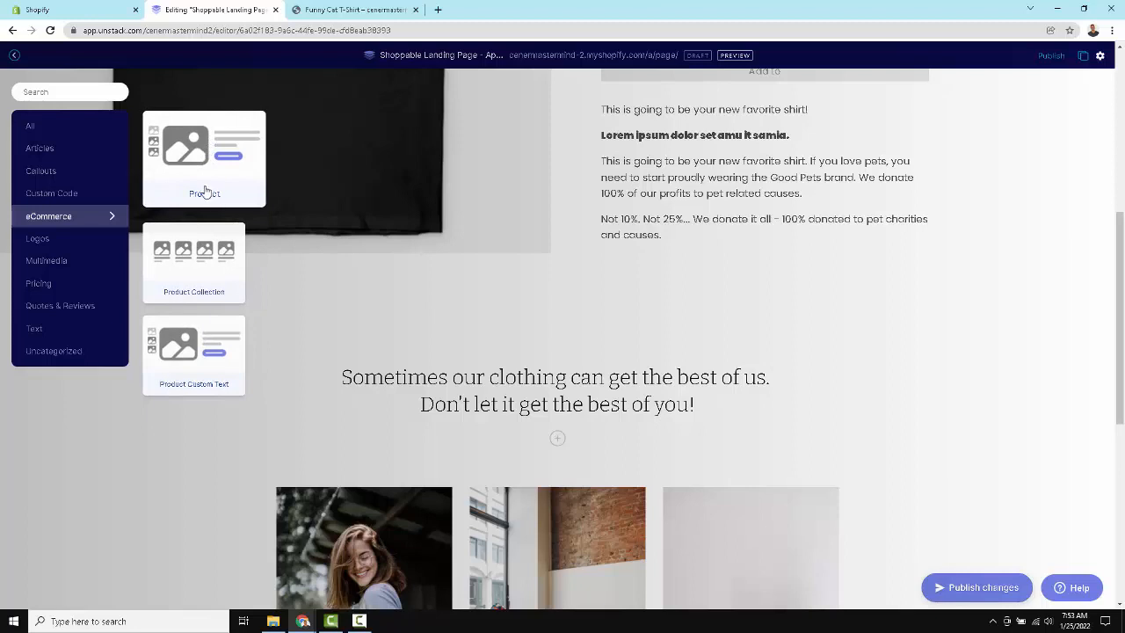
pyautogui.click(80, 256)
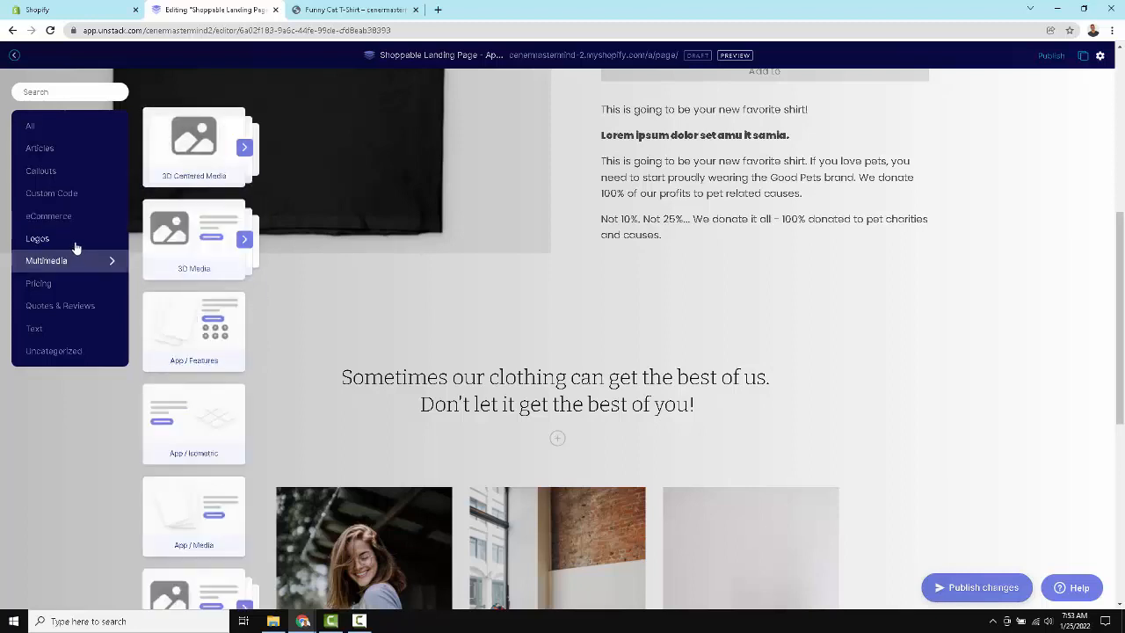
pyautogui.click(76, 242)
pyautogui.click(72, 285)
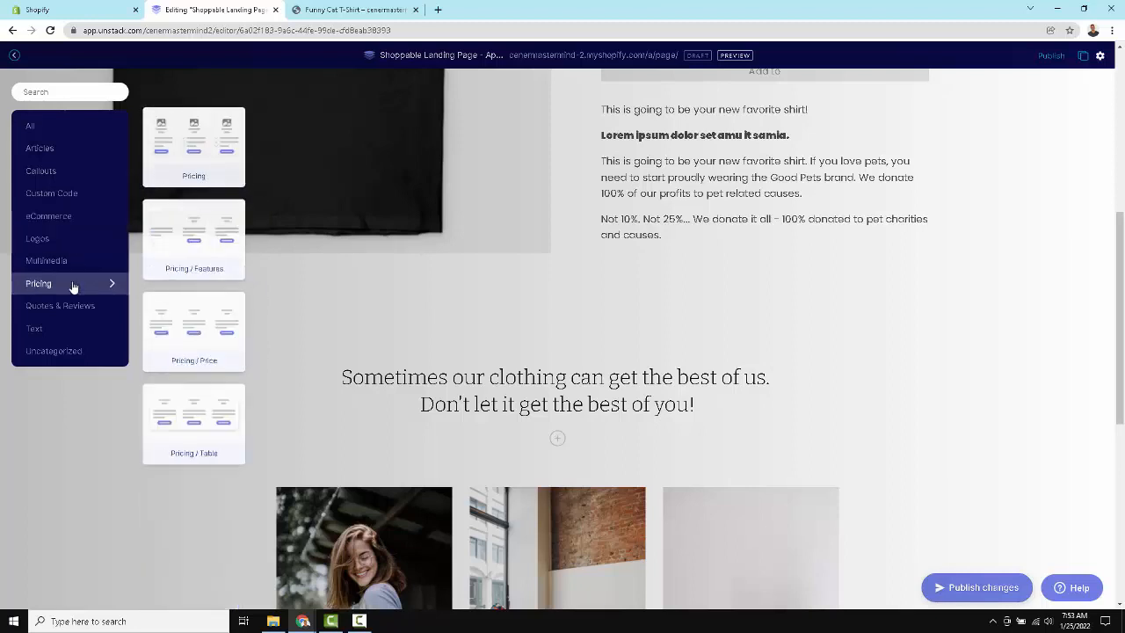
pyautogui.click(78, 306)
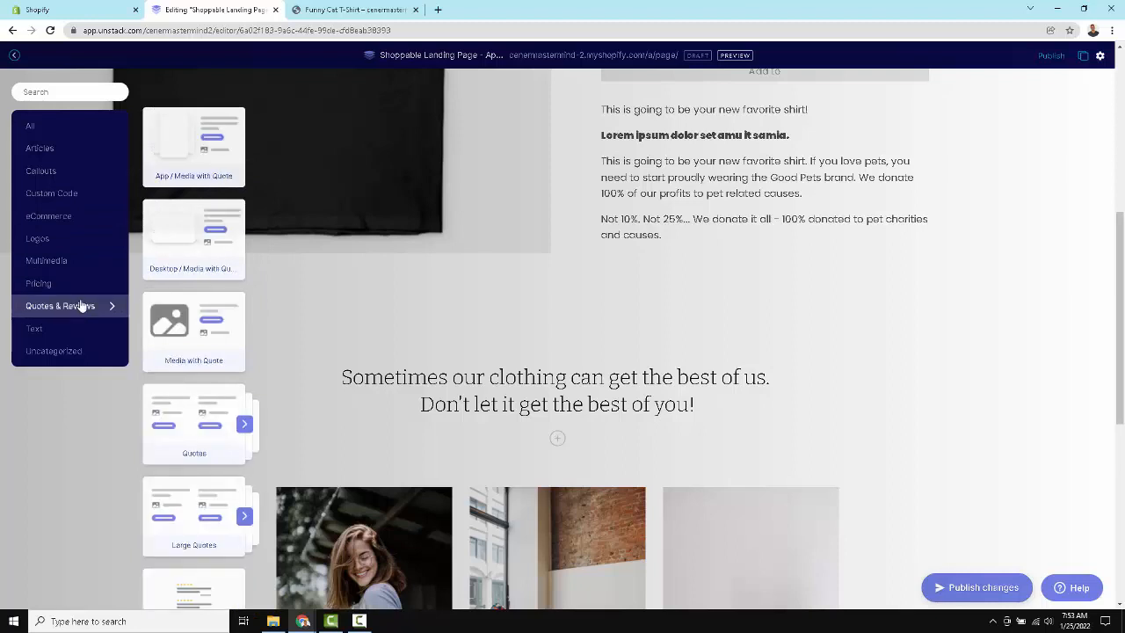
pyautogui.click(80, 334)
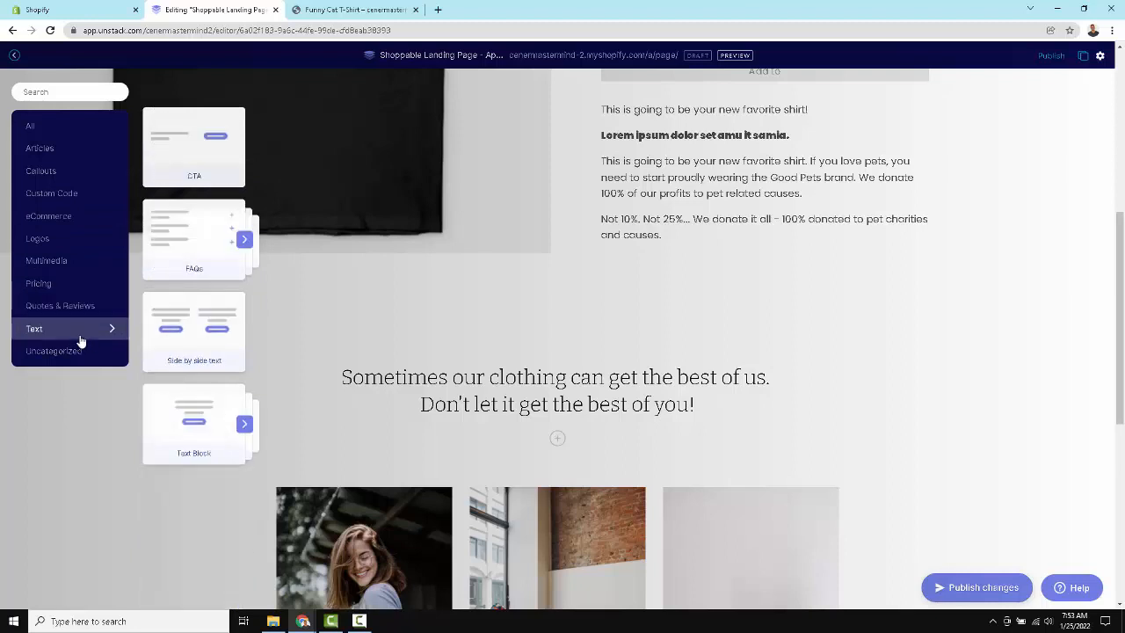
# Step: Add a 3D Icon Callouts section from the Callouts category between the product and the "Sometimes our clothing" heading
pyautogui.click(81, 173)
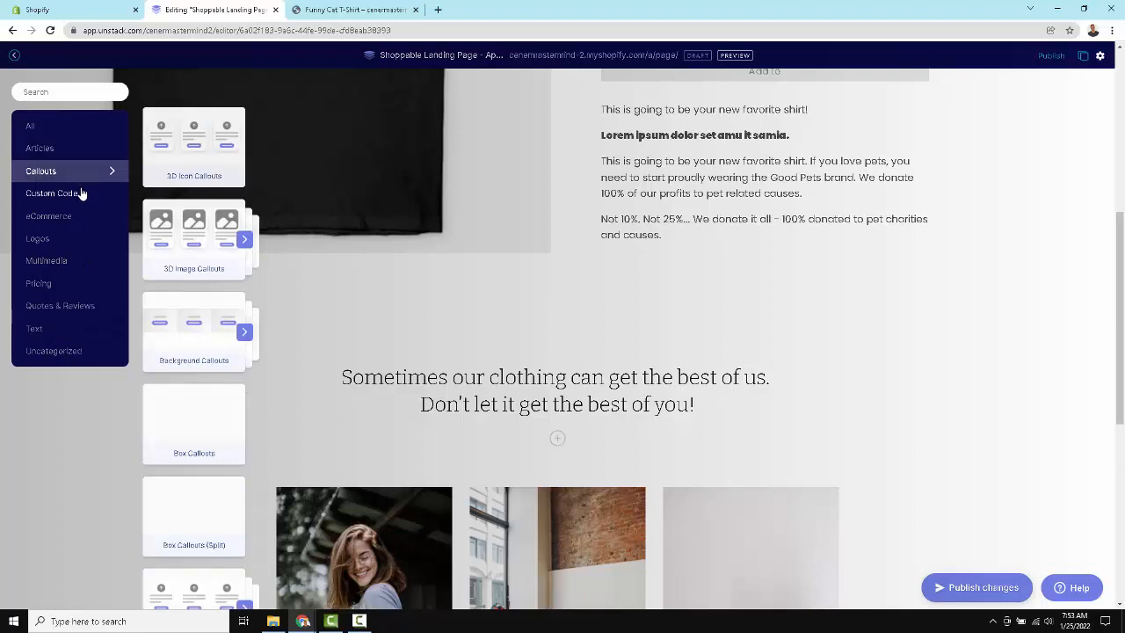
pyautogui.click(81, 193)
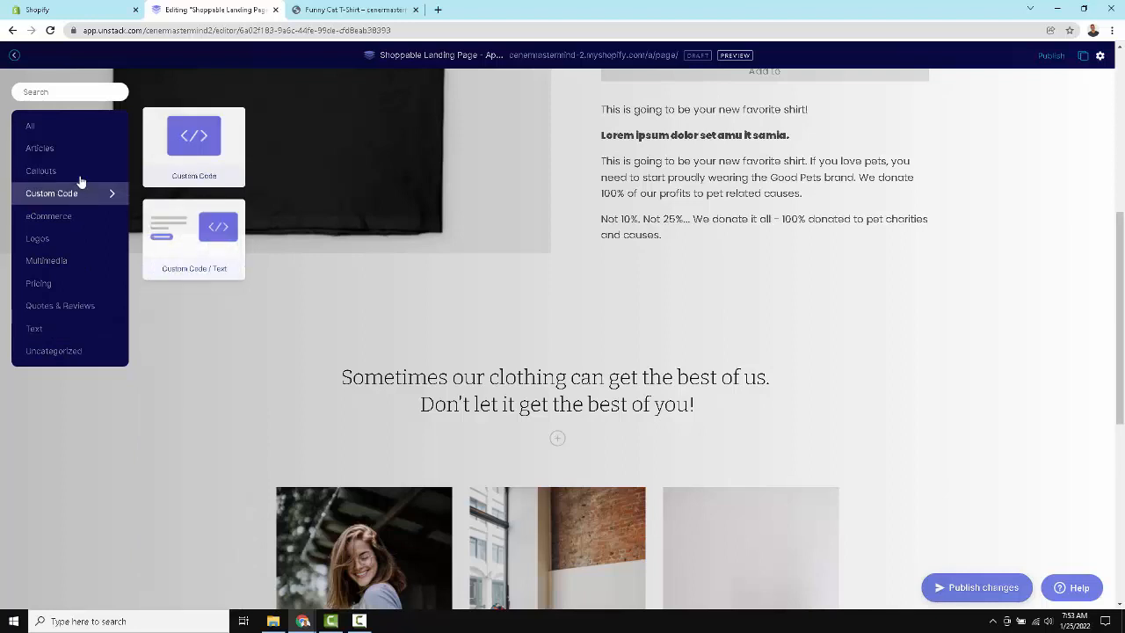
pyautogui.click(80, 180)
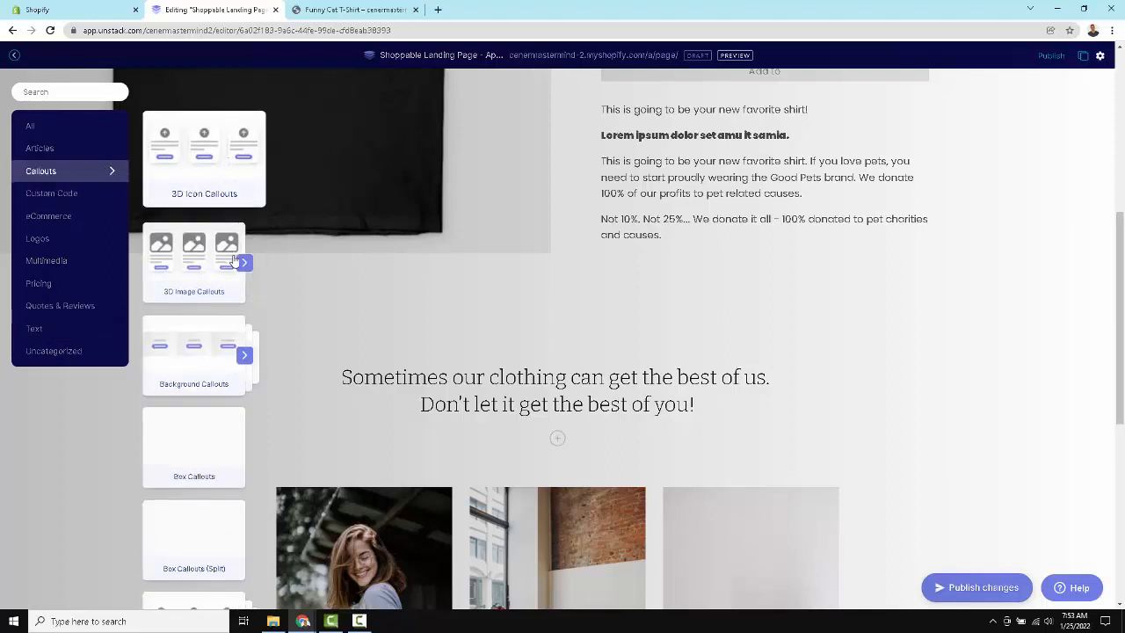
pyautogui.click(232, 160)
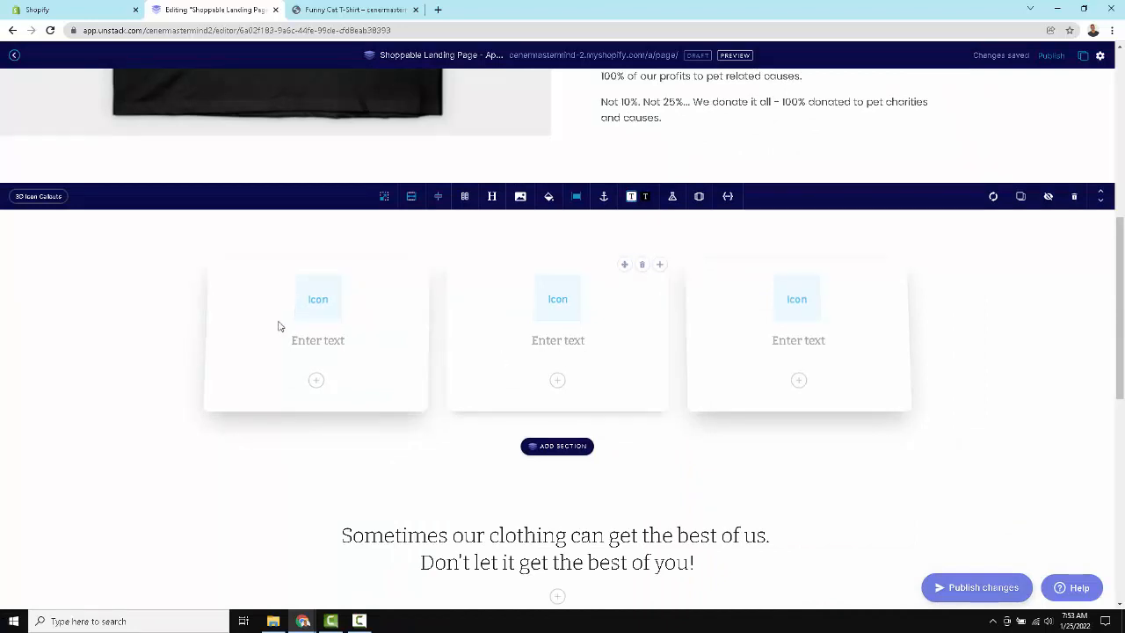
# Step: Review the page layout and add a Product Collection section from the eCommerce category directly below the 3D icon callouts
pyautogui.scroll(4, 307, 354)
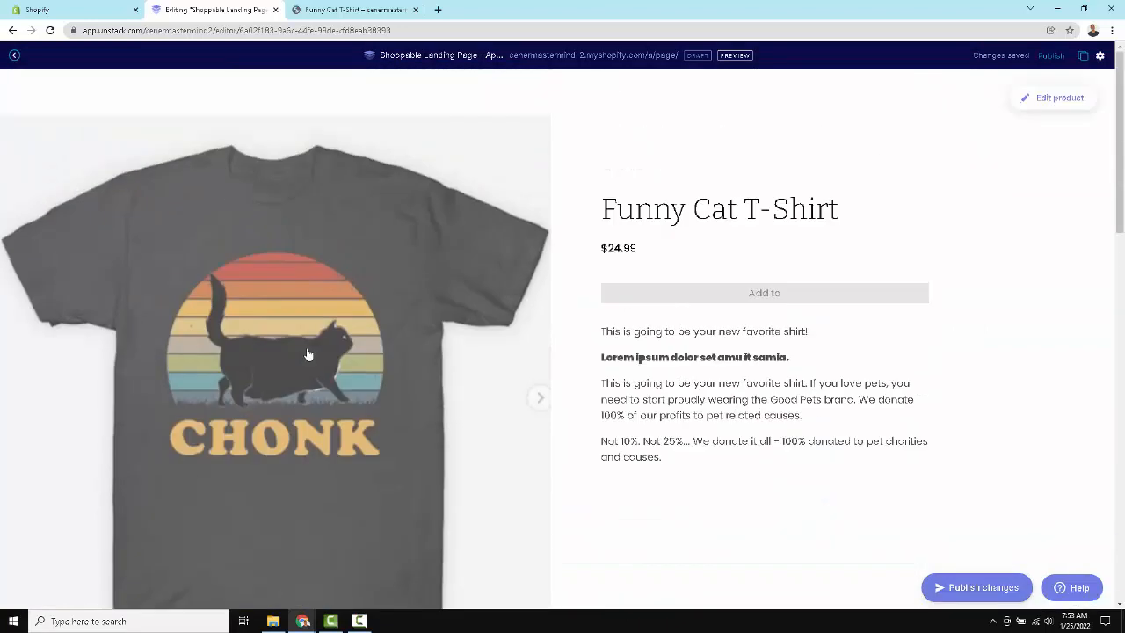
pyautogui.scroll(-4, 307, 354)
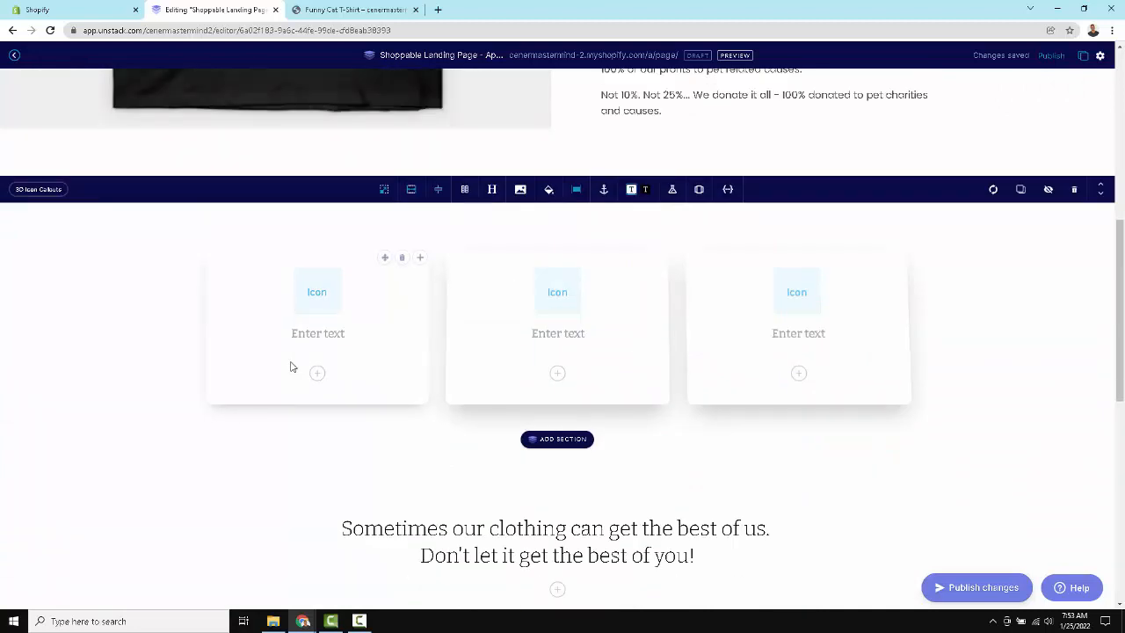
pyautogui.scroll(-1, 293, 367)
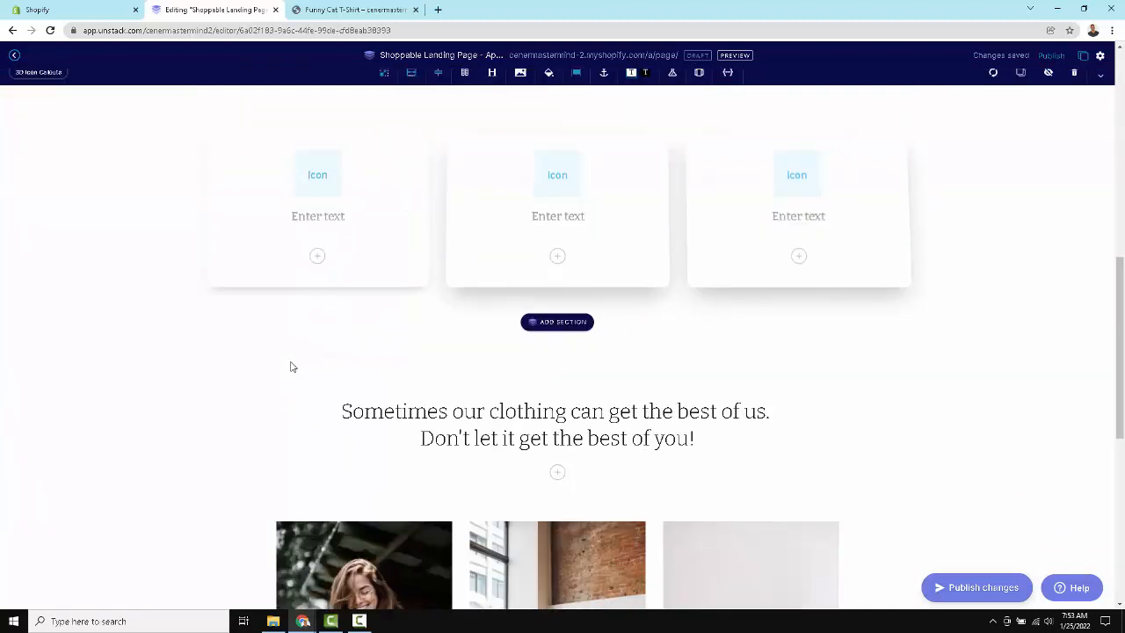
pyautogui.scroll(-1, 286, 380)
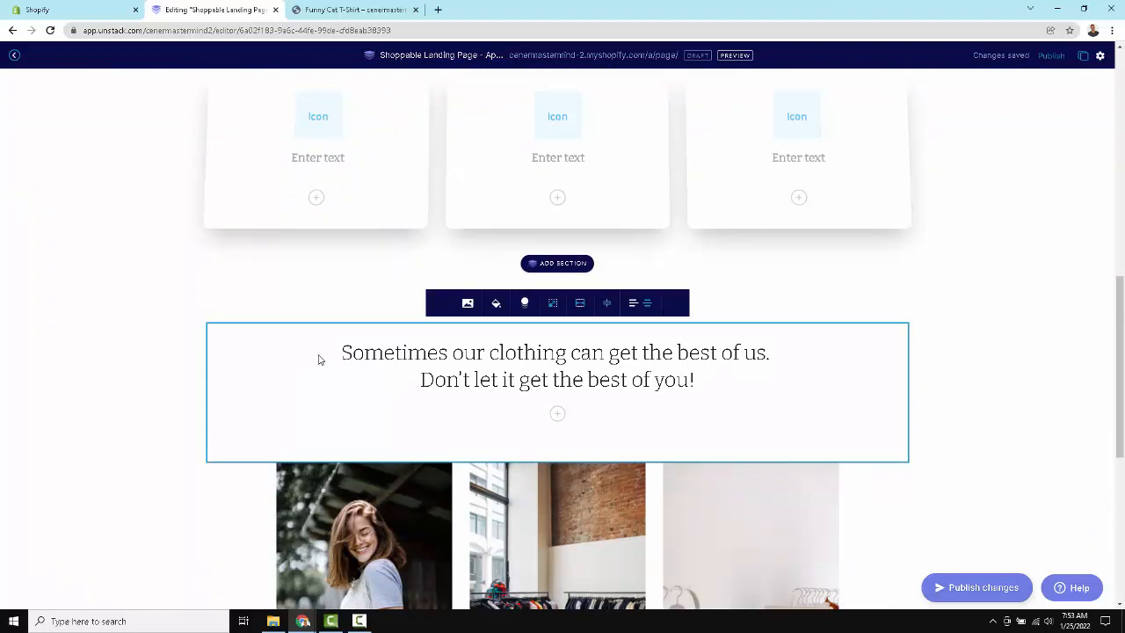
pyautogui.scroll(-3, 319, 359)
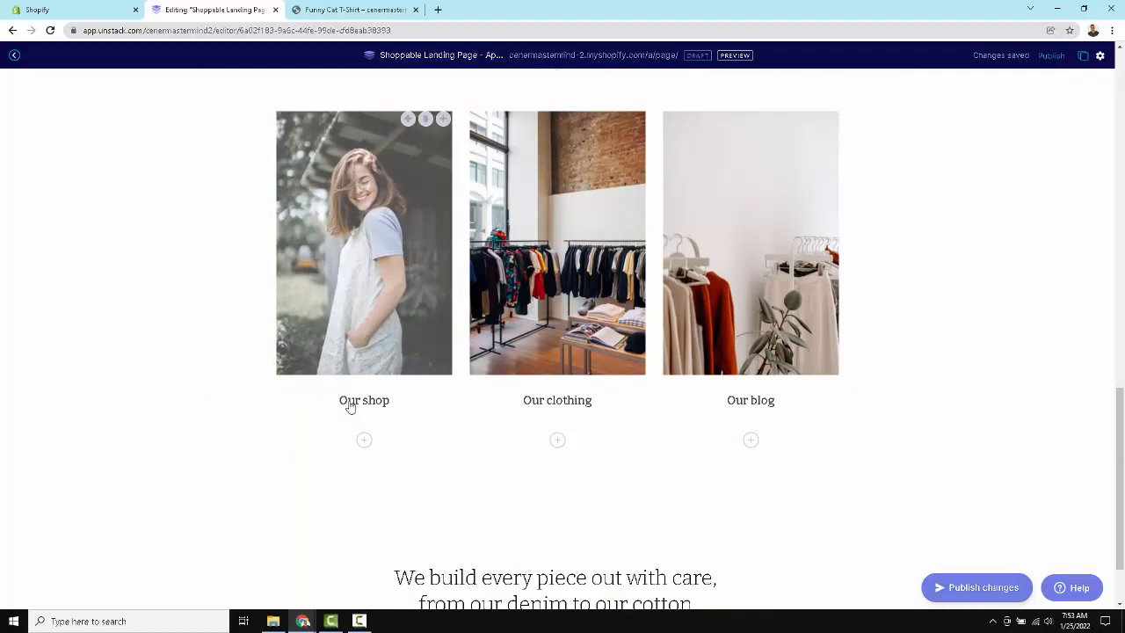
pyautogui.scroll(-1, 351, 401)
pyautogui.scroll(8, 346, 431)
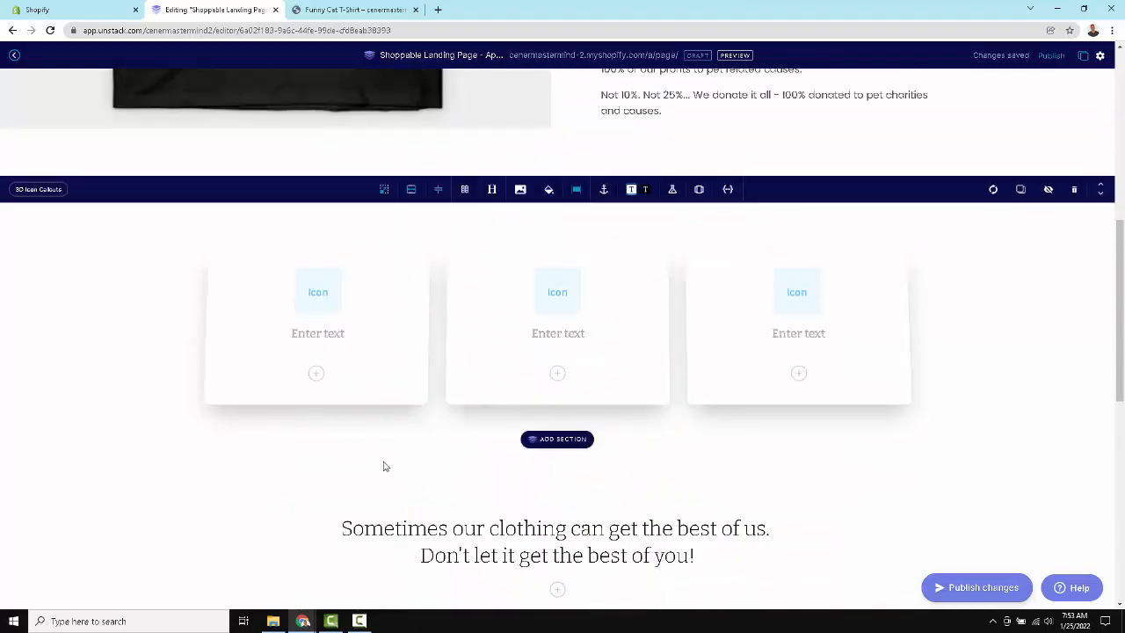
pyautogui.click(558, 440)
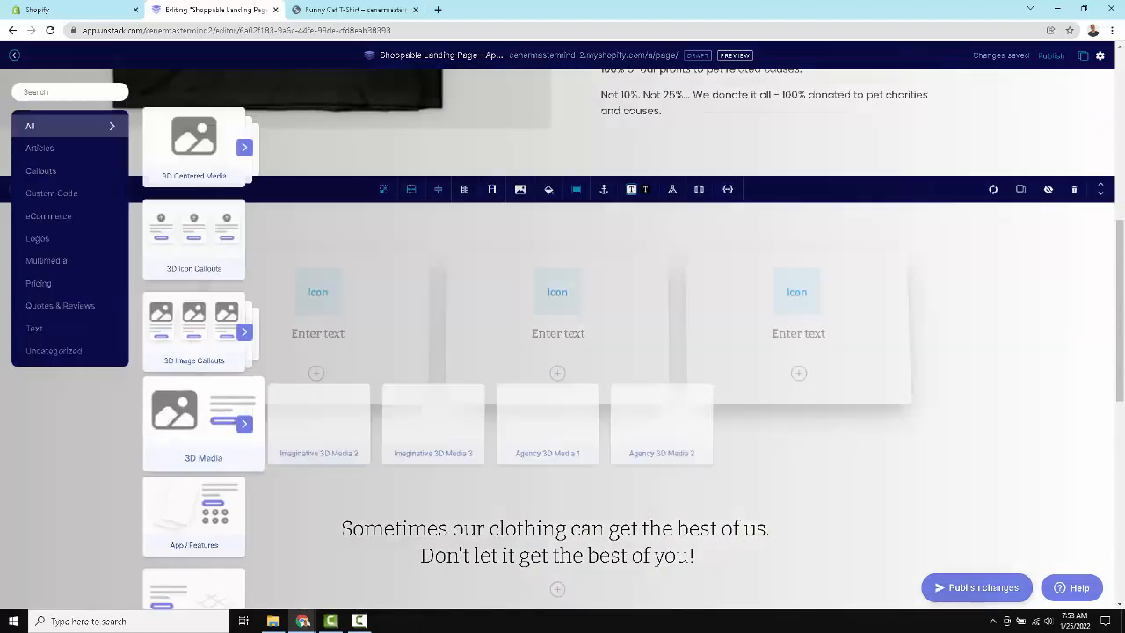
pyautogui.click(97, 225)
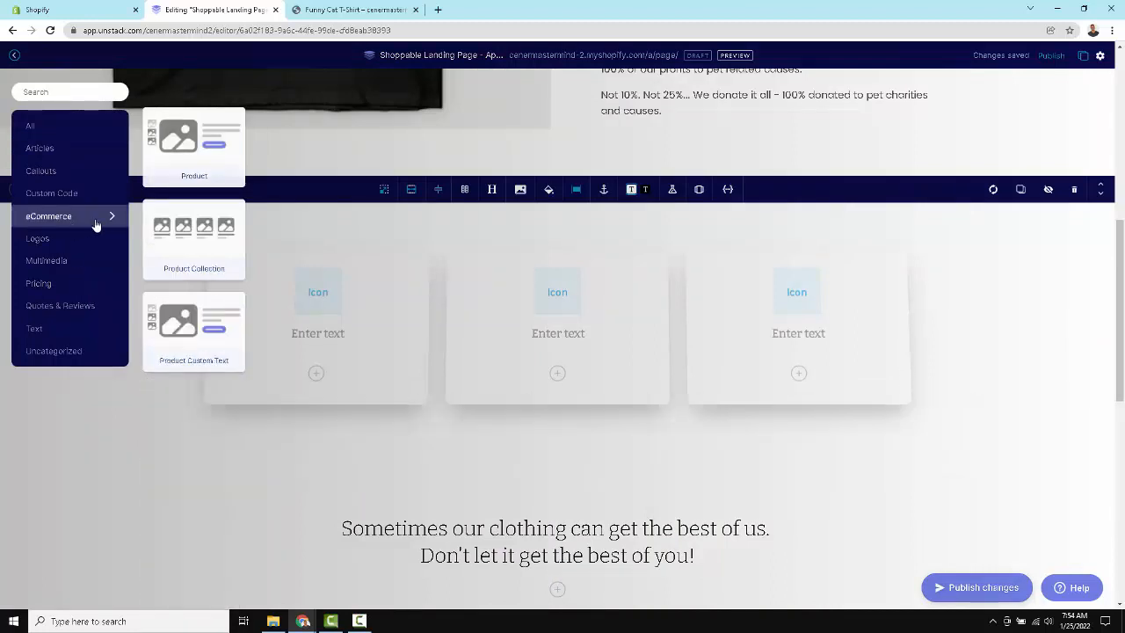
pyautogui.click(210, 260)
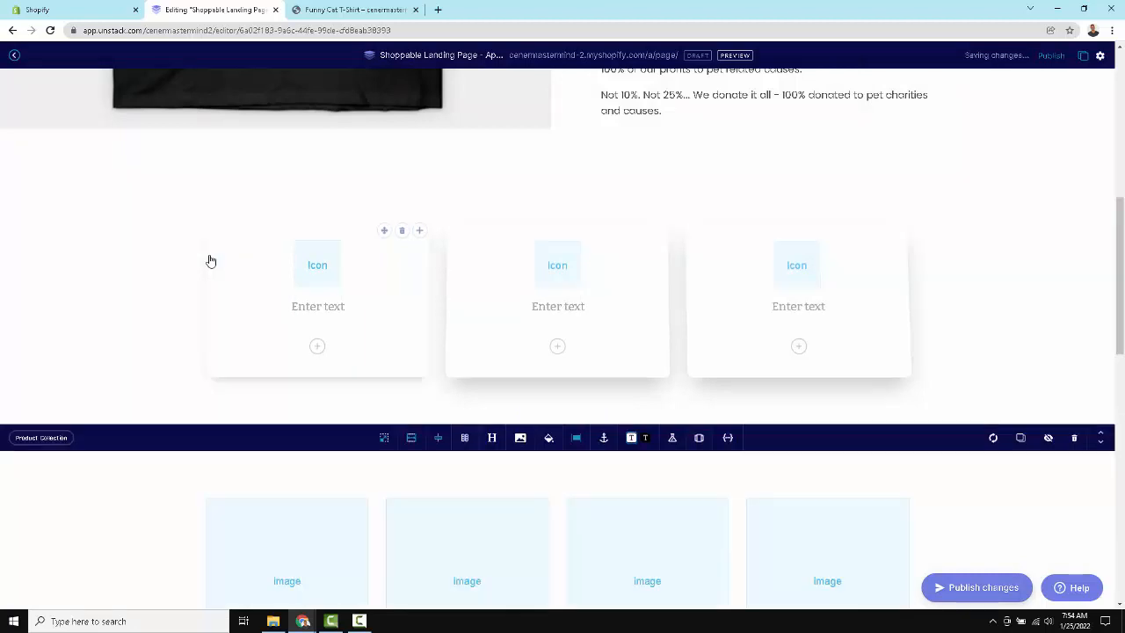
# Step: Fill the Product Collection section with the Home page collection and set its number of products to 3
pyautogui.scroll(-2, 244, 352)
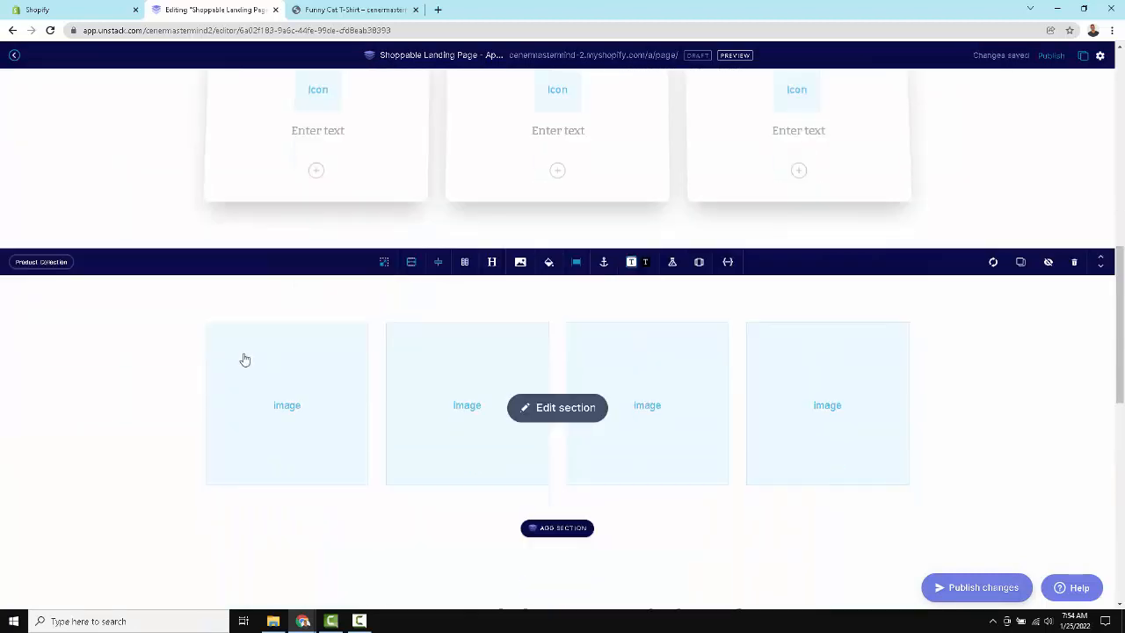
pyautogui.click(562, 407)
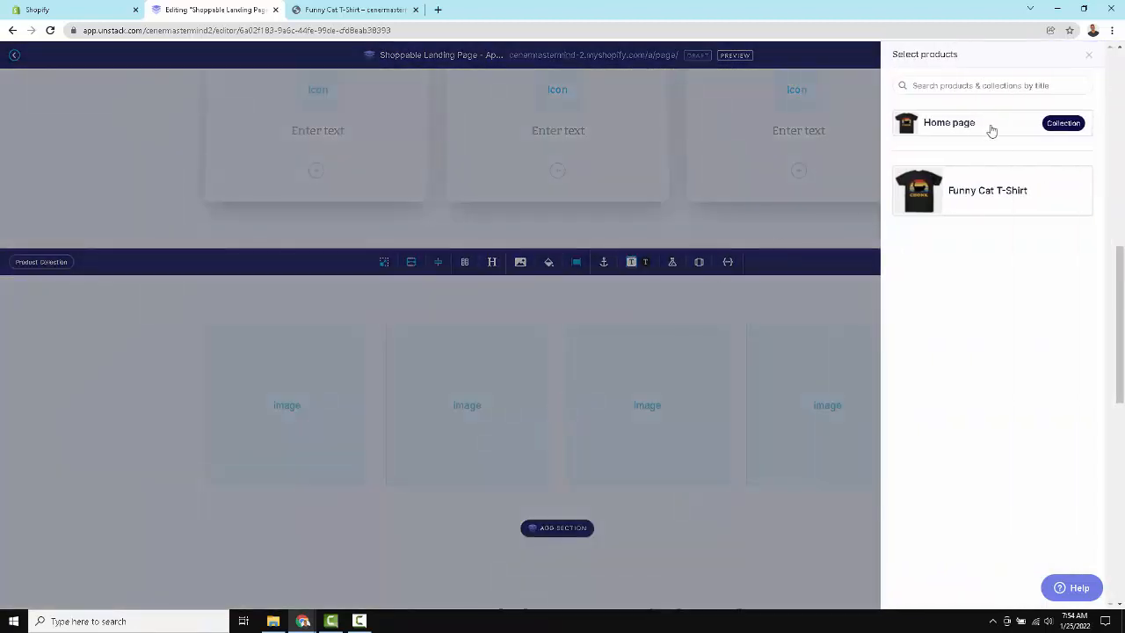
pyautogui.click(1065, 129)
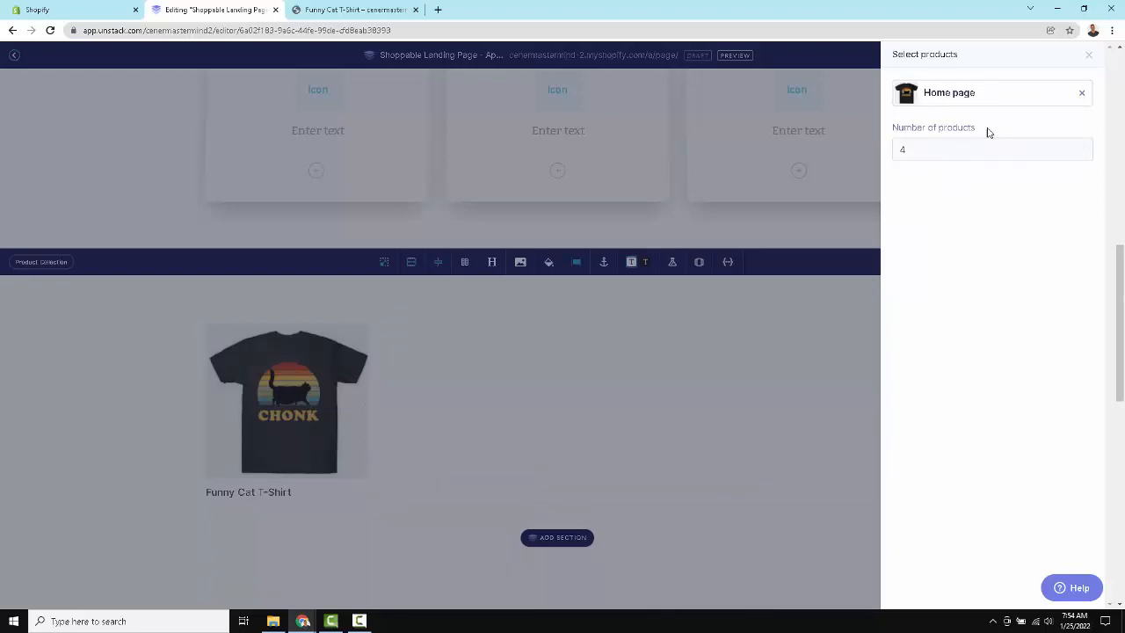
pyautogui.click(1082, 151)
pyautogui.click(1082, 152)
pyautogui.click(1083, 152)
pyautogui.click(1083, 152)
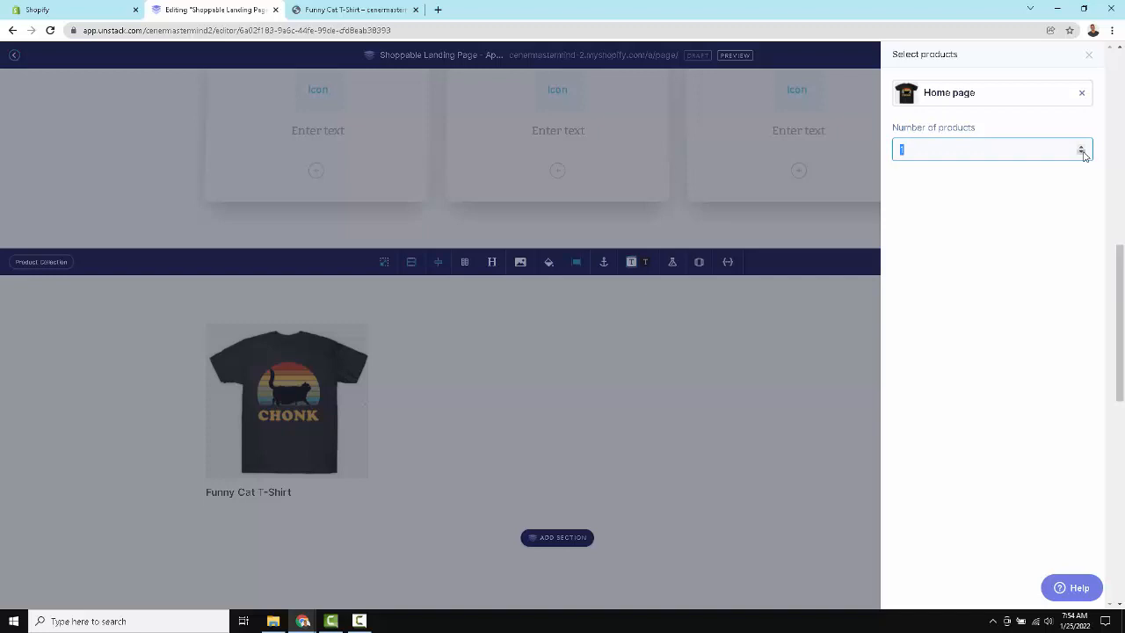
pyautogui.write('3')
pyautogui.click(708, 405)
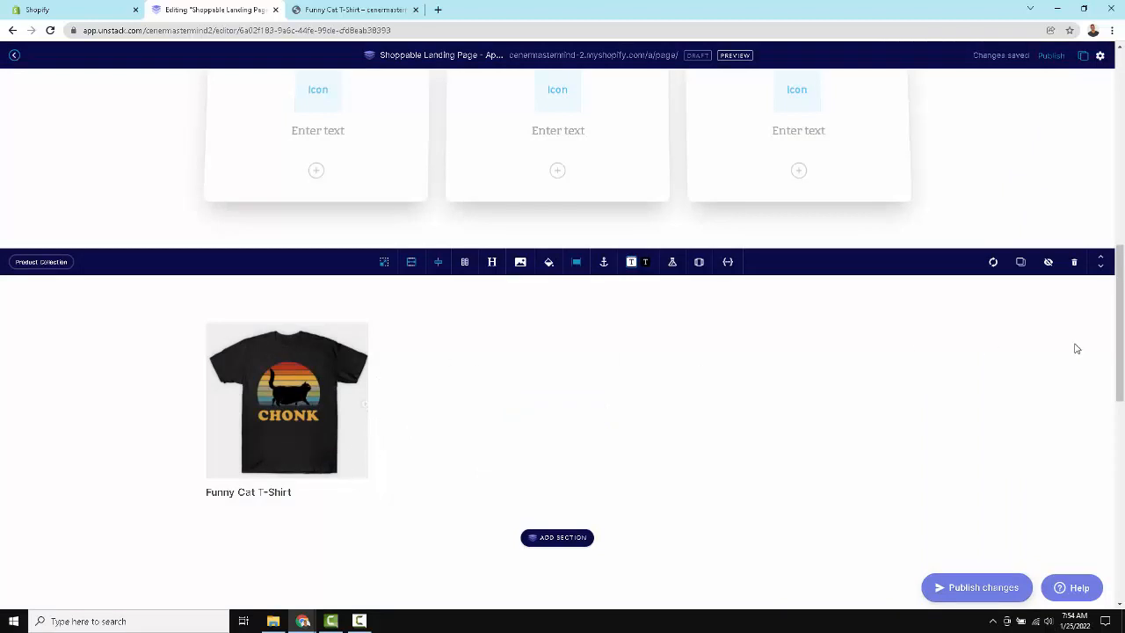
# Step: Delete the Product Collection section below the callouts and accept the deletion
pyautogui.click(1074, 262)
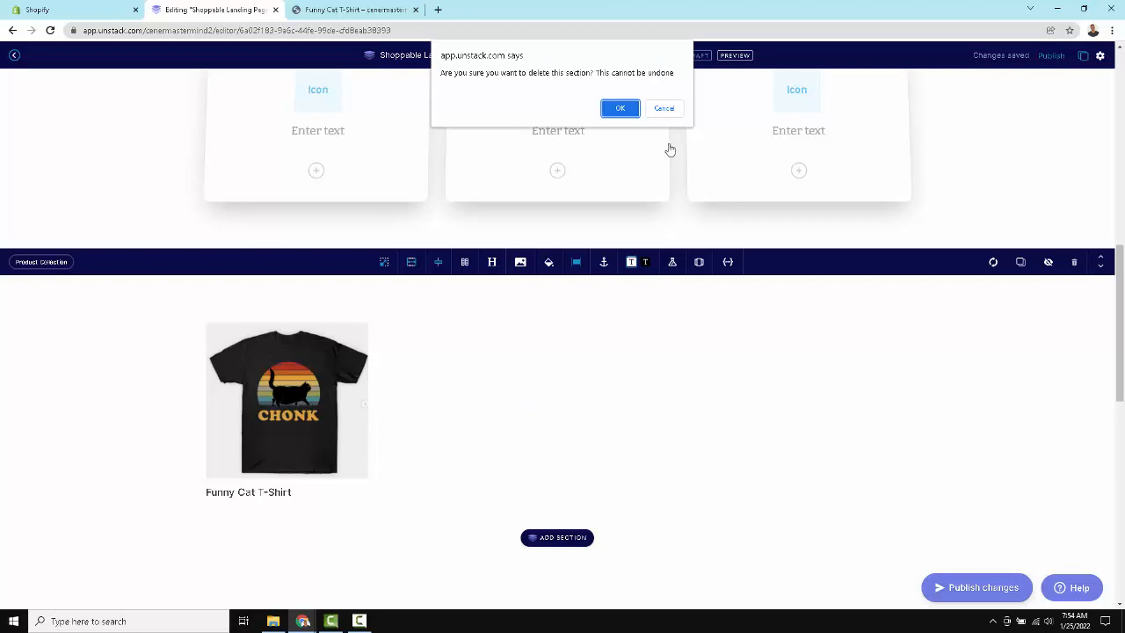
pyautogui.click(620, 108)
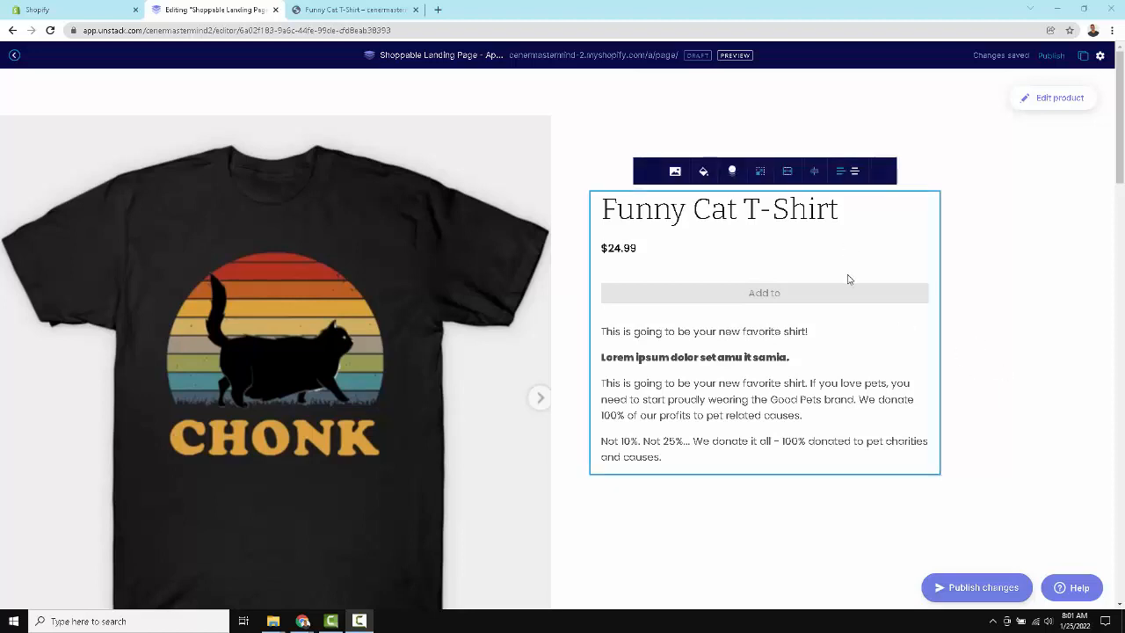
# Step: Review the whole landing page, from the product details and icon callouts through customer photos and shirt features to the reviews
pyautogui.scroll(-1, 849, 278)
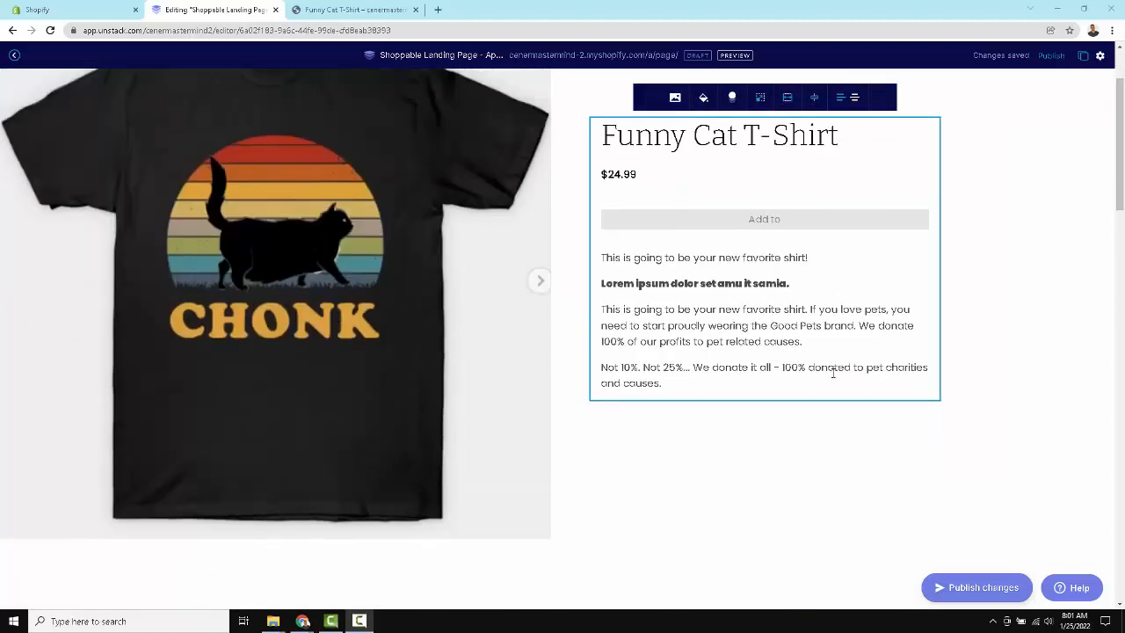
pyautogui.scroll(-3, 663, 409)
pyautogui.scroll(-2, 662, 412)
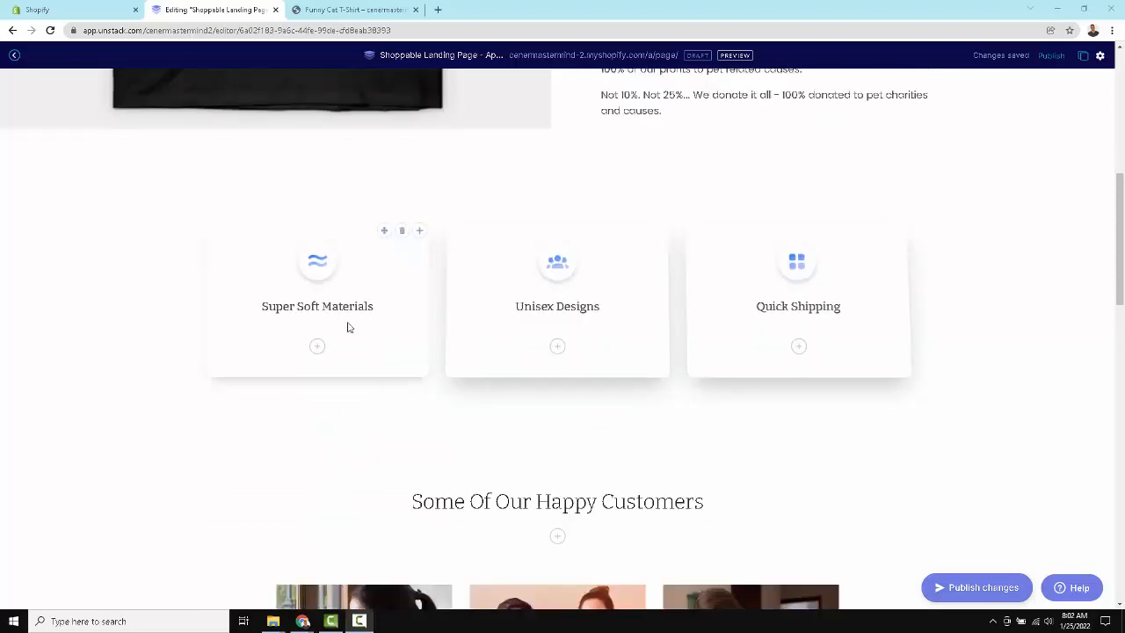
pyautogui.scroll(-1, 347, 327)
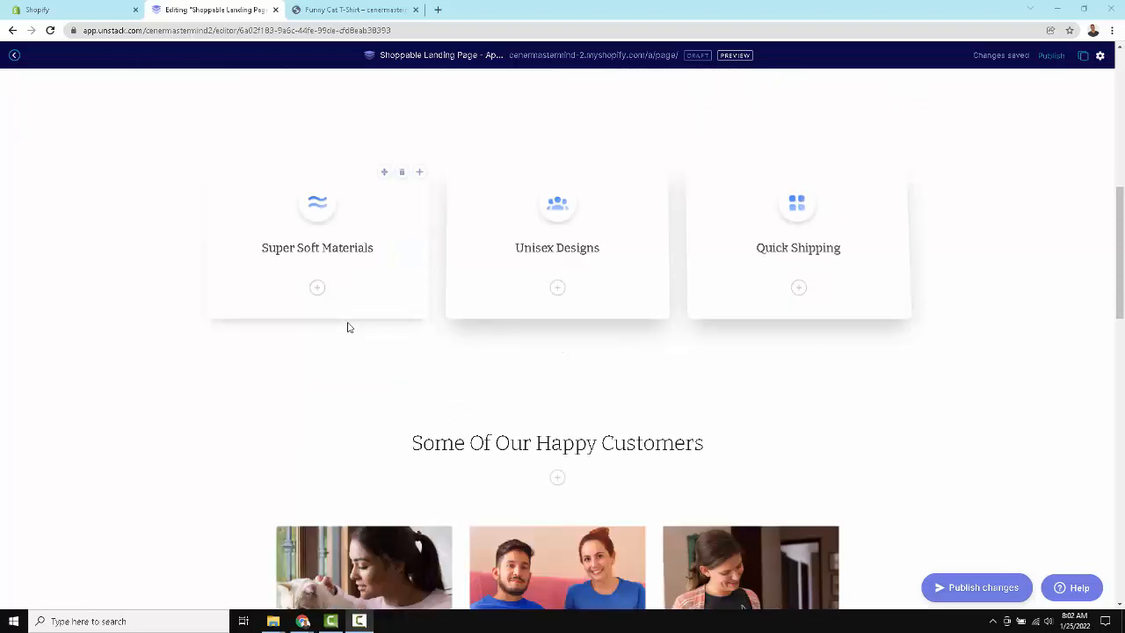
pyautogui.scroll(-4, 347, 327)
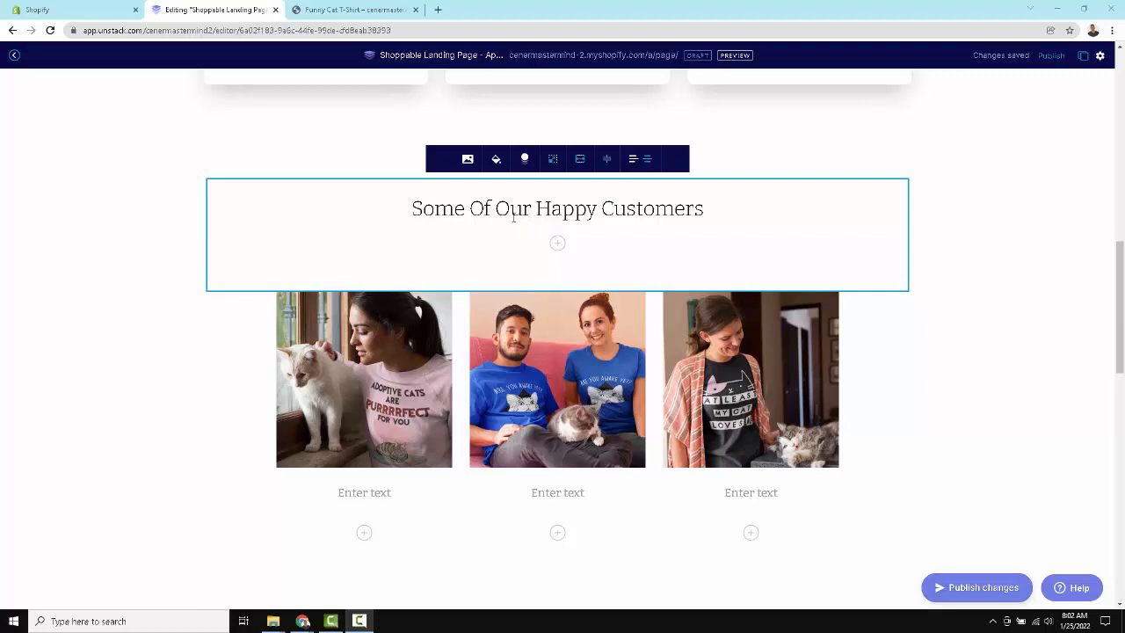
pyautogui.scroll(-3, 455, 373)
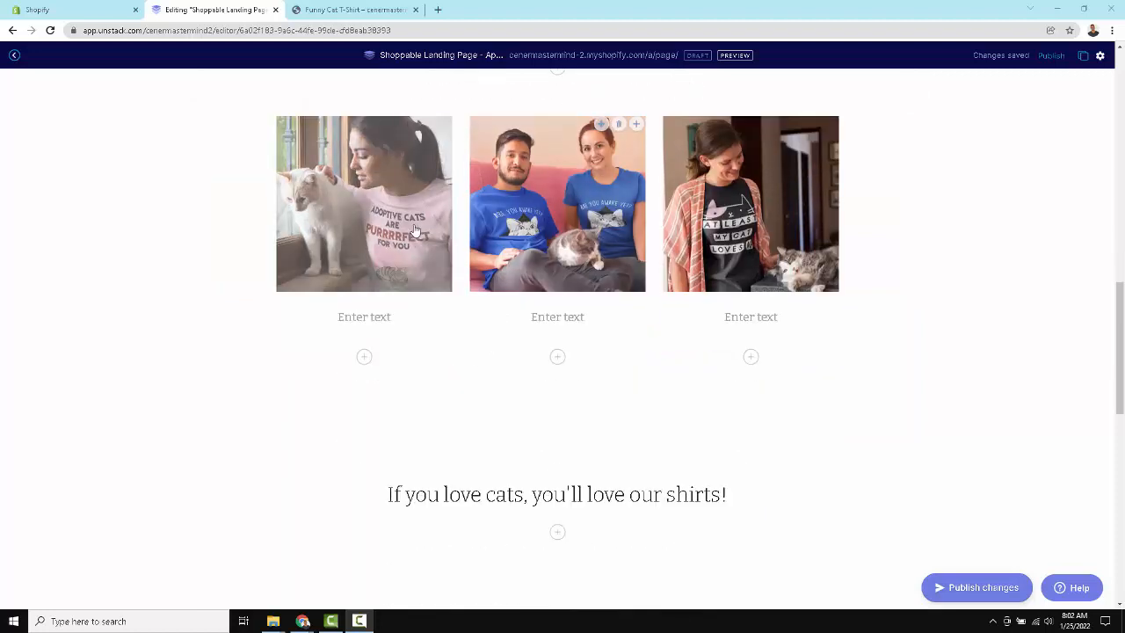
pyautogui.scroll(-4, 407, 251)
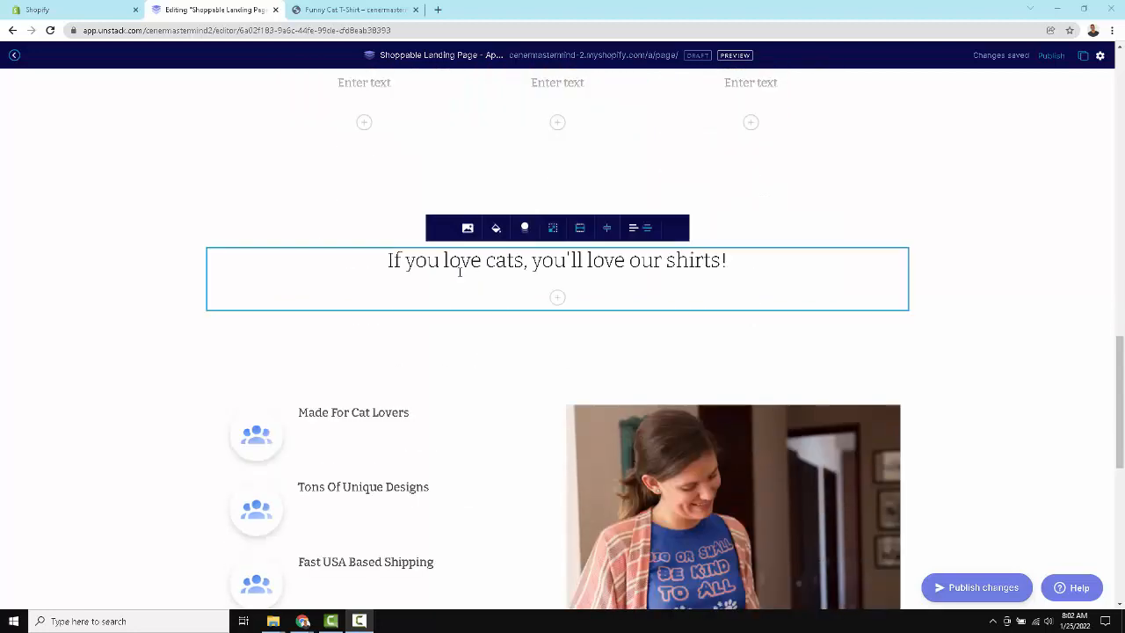
pyautogui.scroll(-2, 459, 272)
pyautogui.scroll(-1, 458, 288)
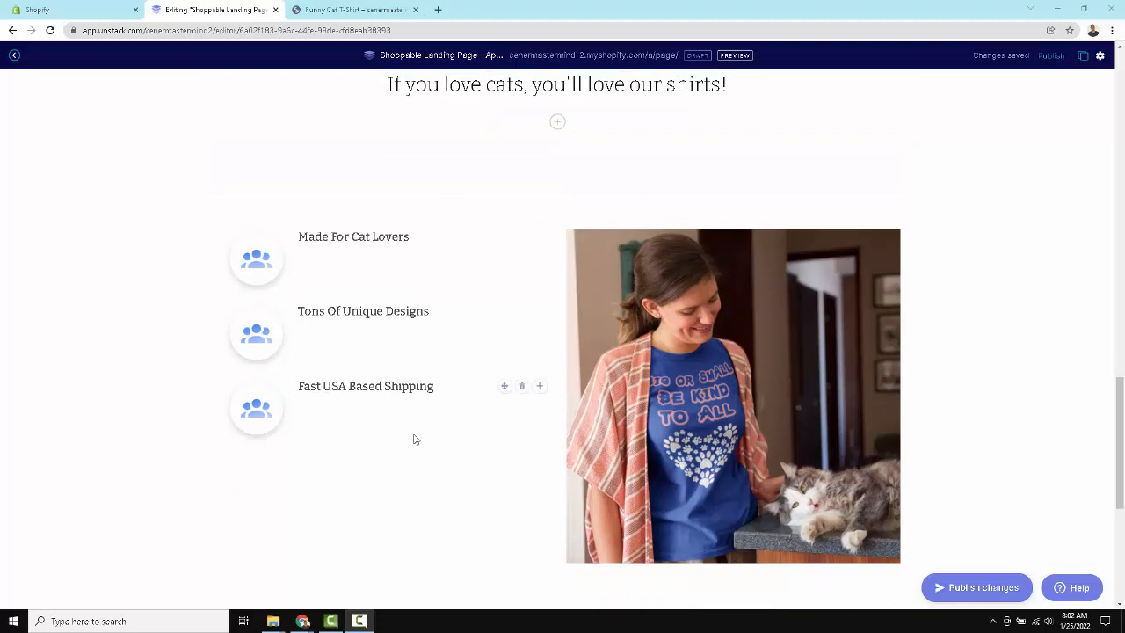
pyautogui.scroll(-3, 414, 439)
pyautogui.scroll(-4, 414, 437)
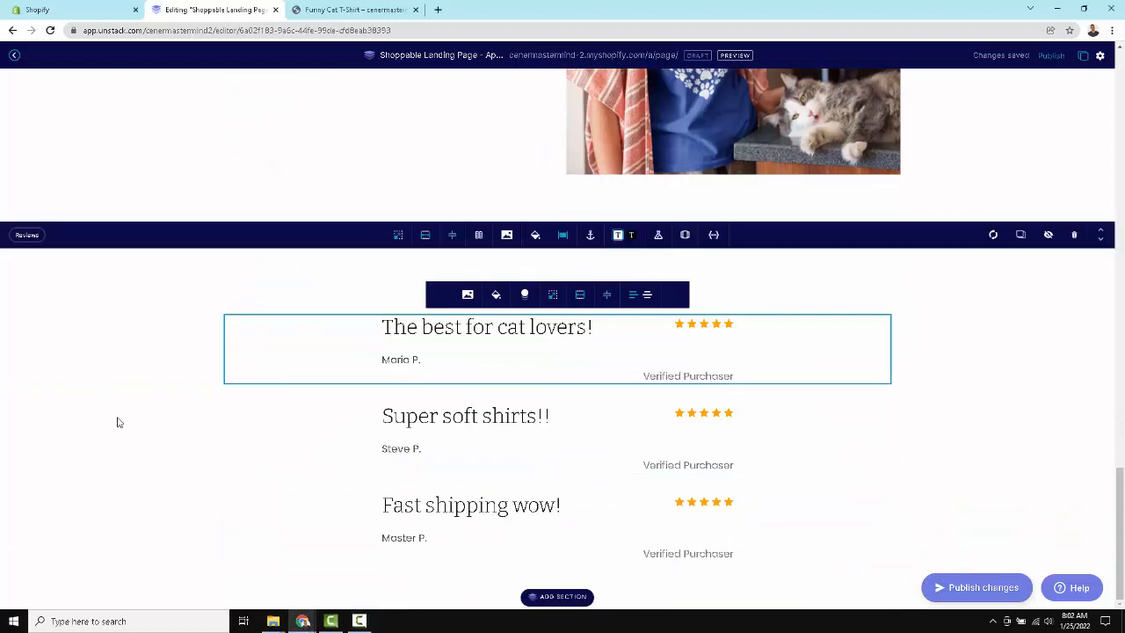
pyautogui.scroll(13, 115, 422)
pyautogui.scroll(14, 122, 425)
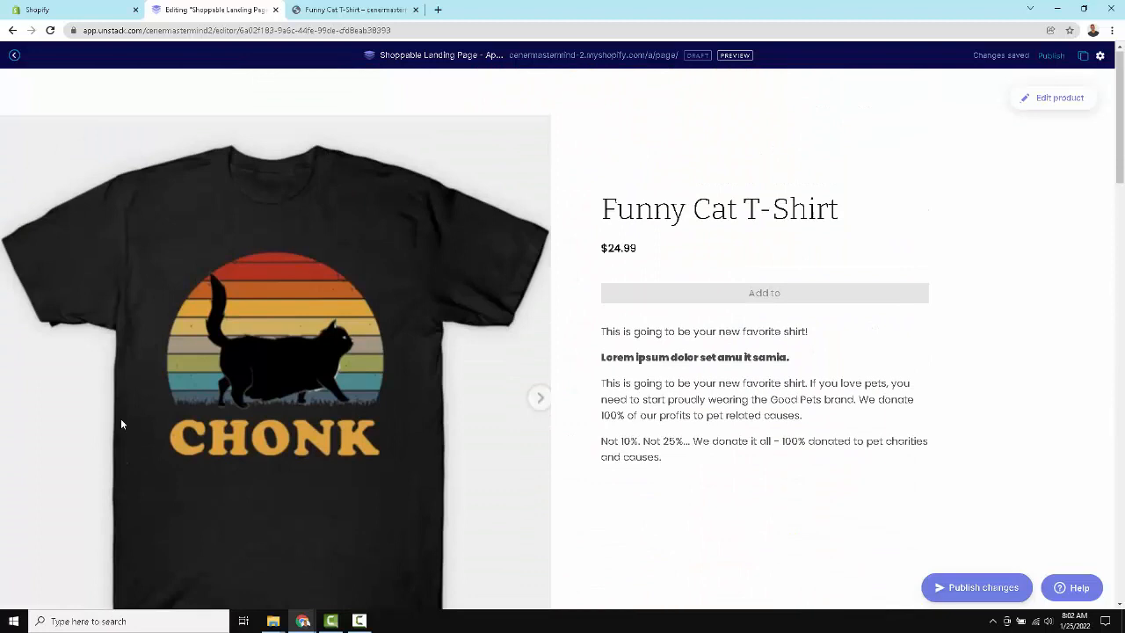
# Step: In the page settings, set the Unstack name to "Private Name" and the title to "Funny Cat T-Shirt - World's Best Cat T-Shirts"
pyautogui.click(1100, 57)
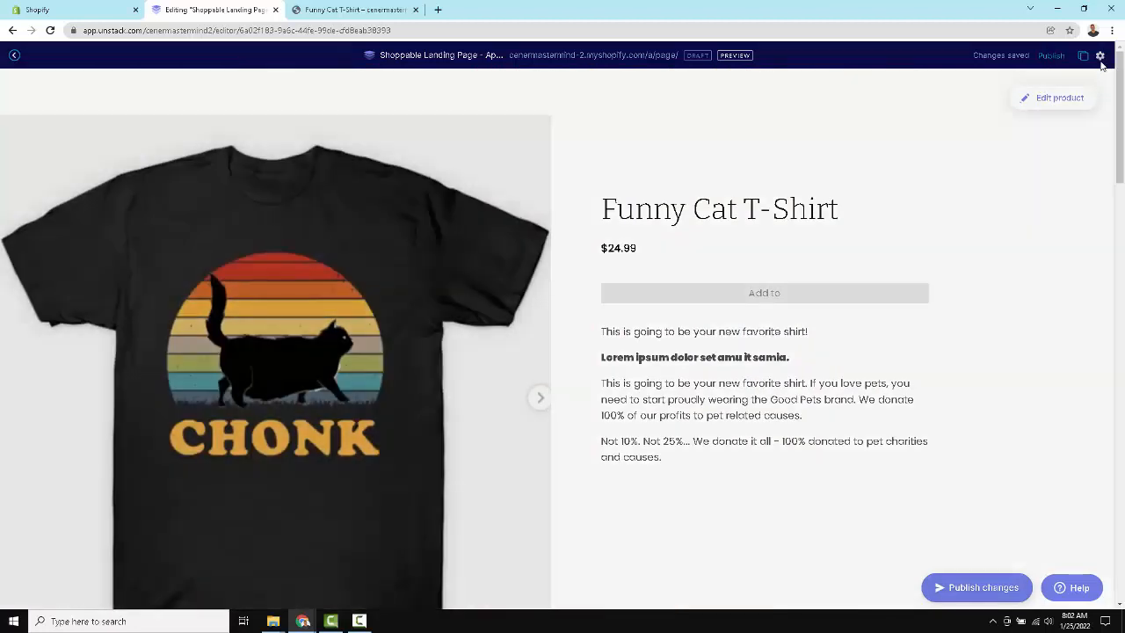
pyautogui.doubleClick(949, 108)
pyautogui.tripleClick(948, 108)
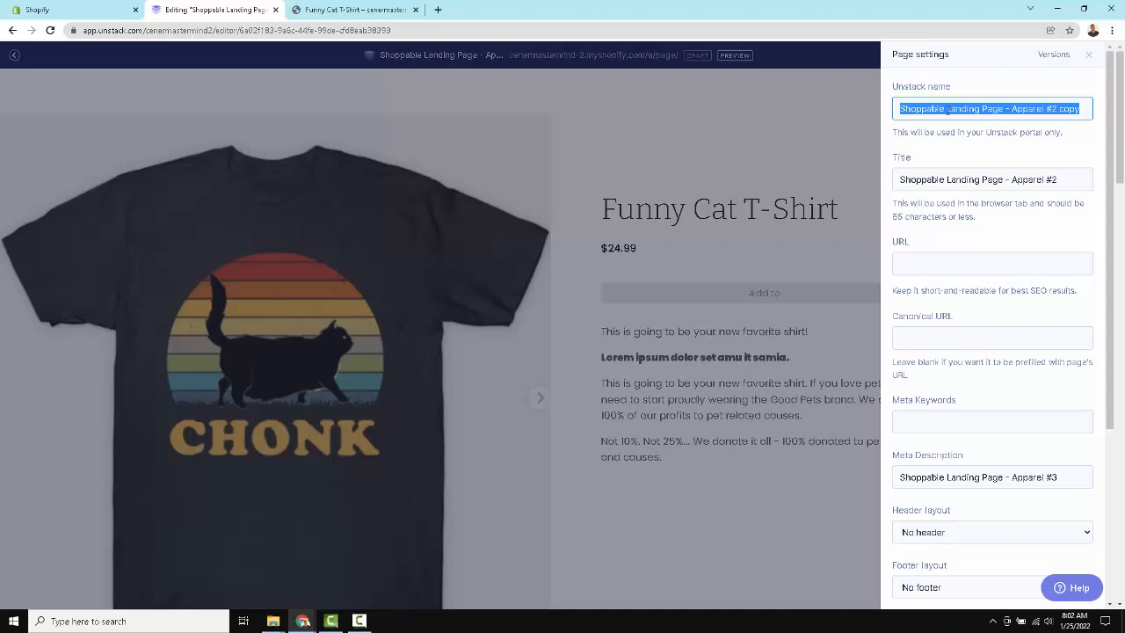
pyautogui.write('Private Name')
pyautogui.press('Tab')
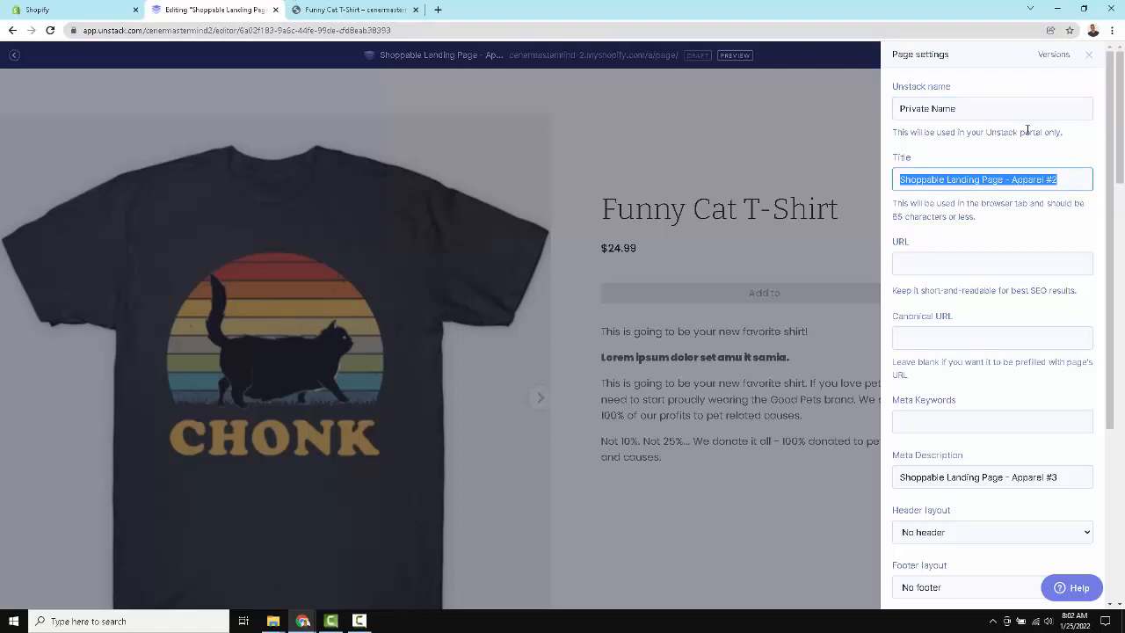
pyautogui.write('Funny Cat T-Shirt =')
pyautogui.write(" World's Best Cat T")
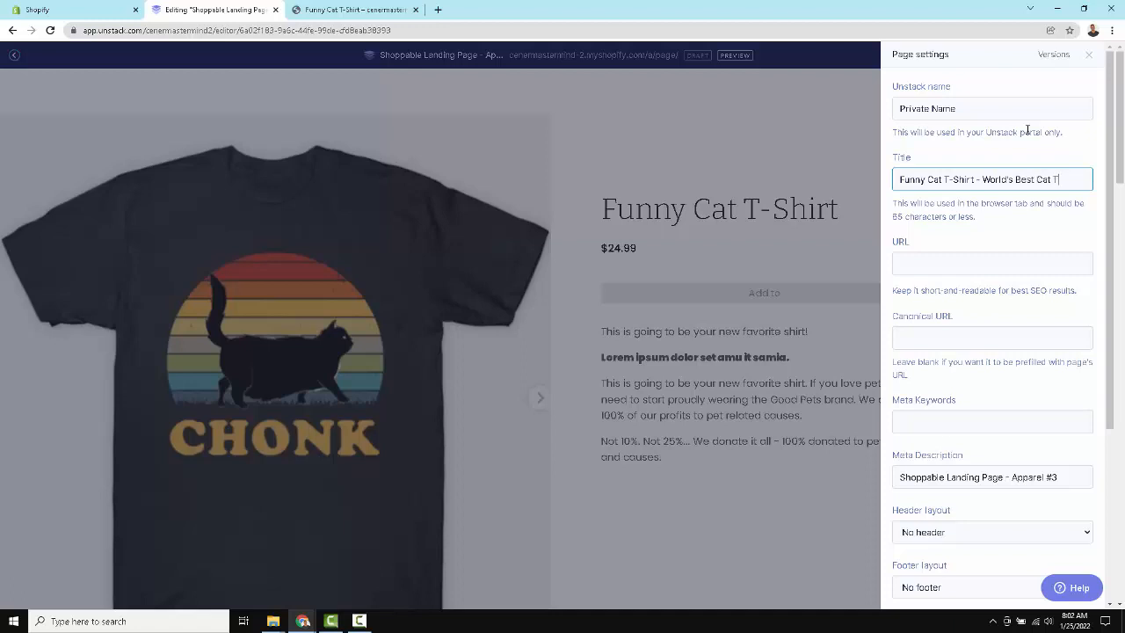
pyautogui.write('-Shirts')
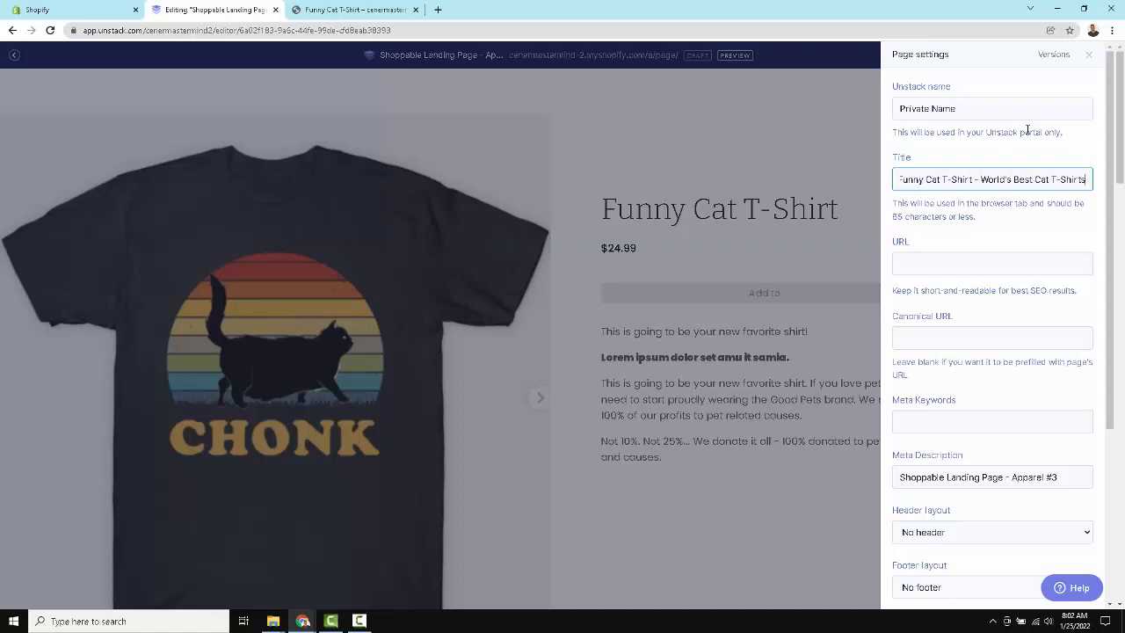
# Step: Enter funny-cat-shirt as the page URL, look over the remaining page settings, and leave them without saving
pyautogui.click(980, 262)
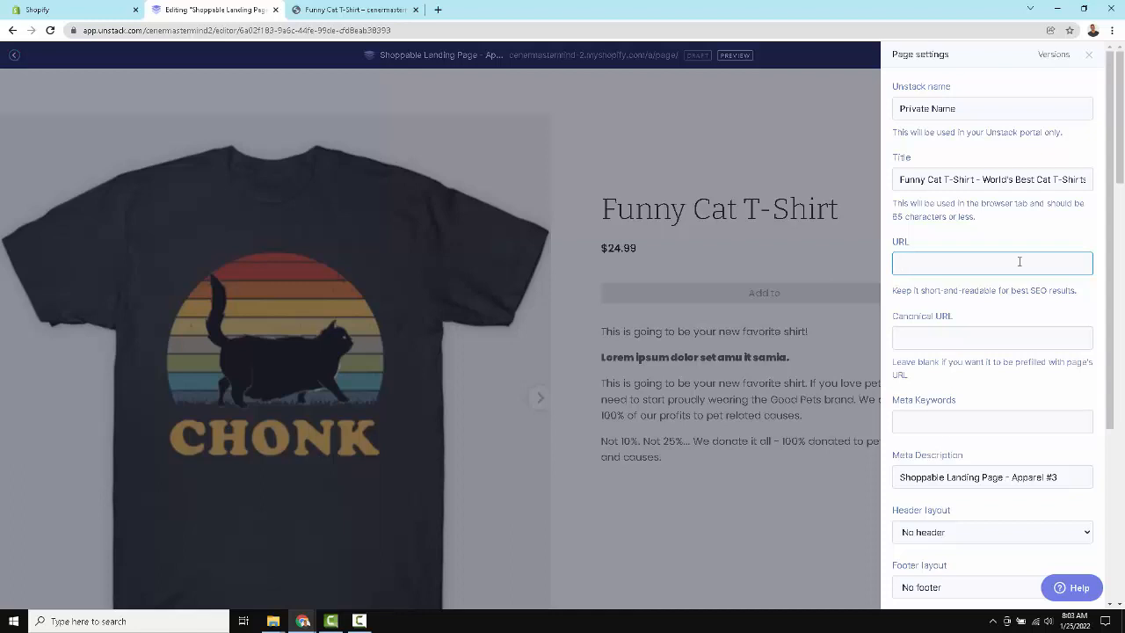
pyautogui.write('funny-cat-shirt')
pyautogui.scroll(-3, 1020, 265)
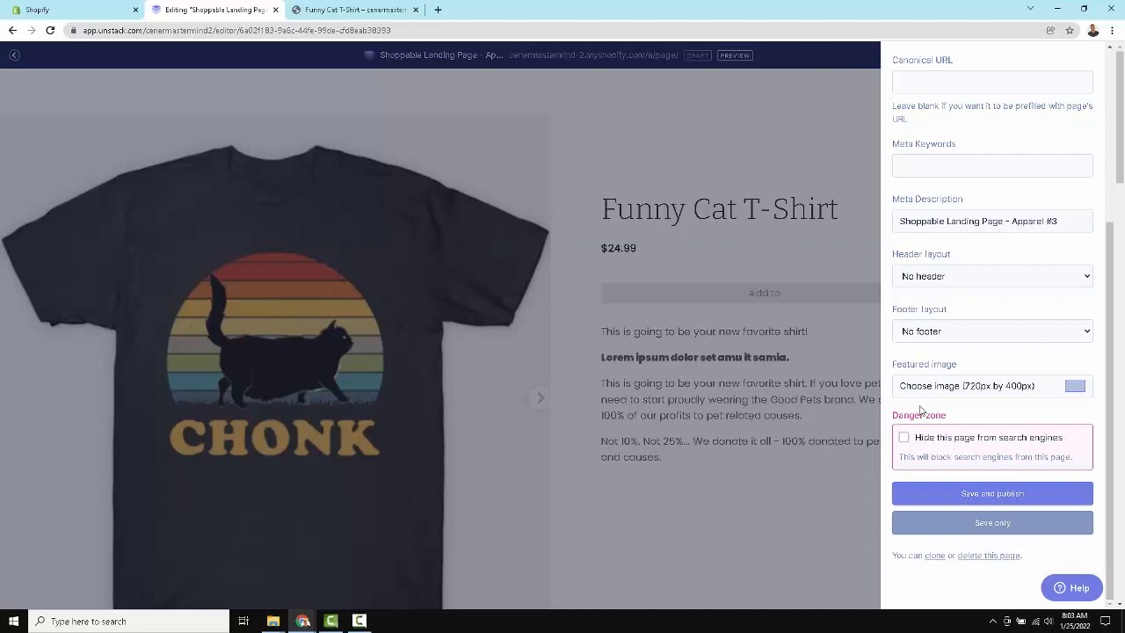
pyautogui.click(844, 423)
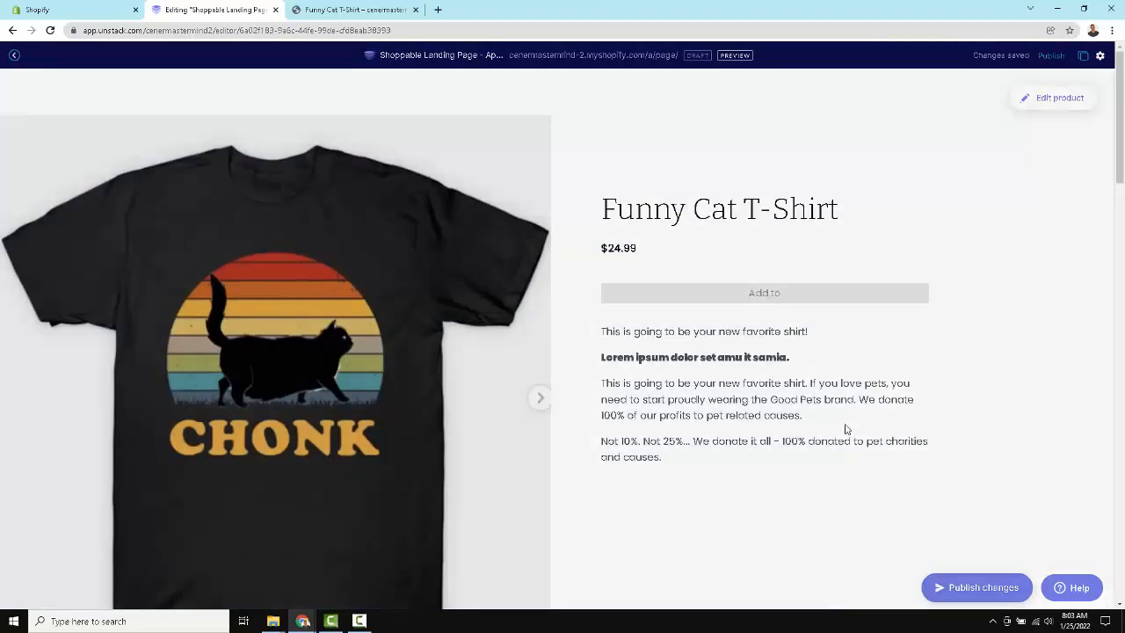
# Step: Set the page URL to cat-example in the publishing settings, then save and publish the landing page
pyautogui.click(1058, 57)
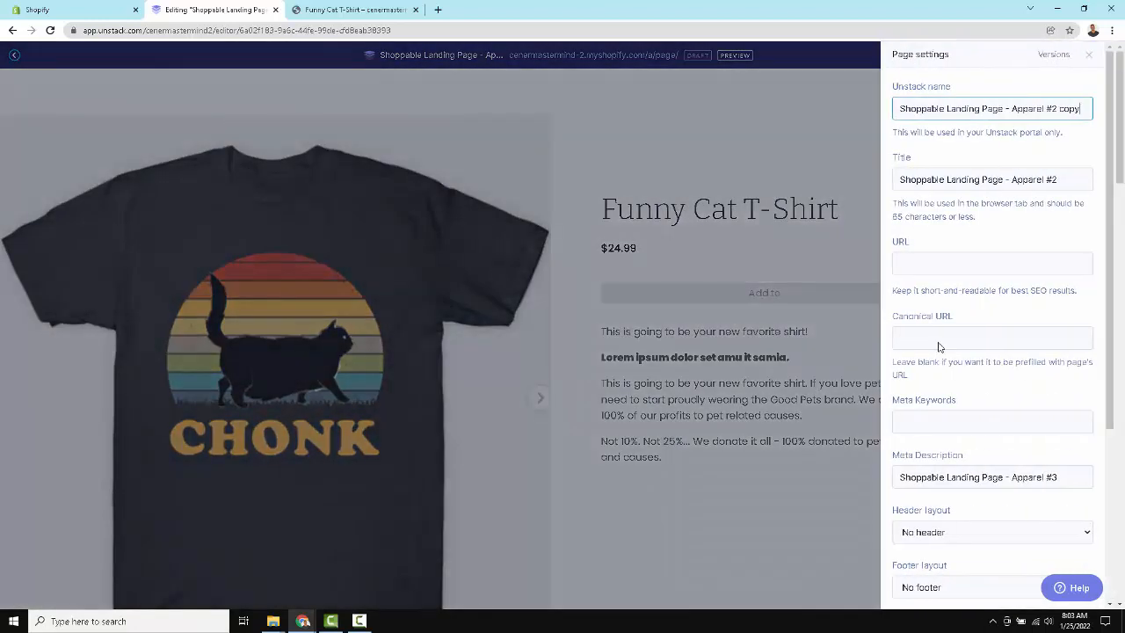
pyautogui.scroll(-3, 937, 351)
pyautogui.click(953, 495)
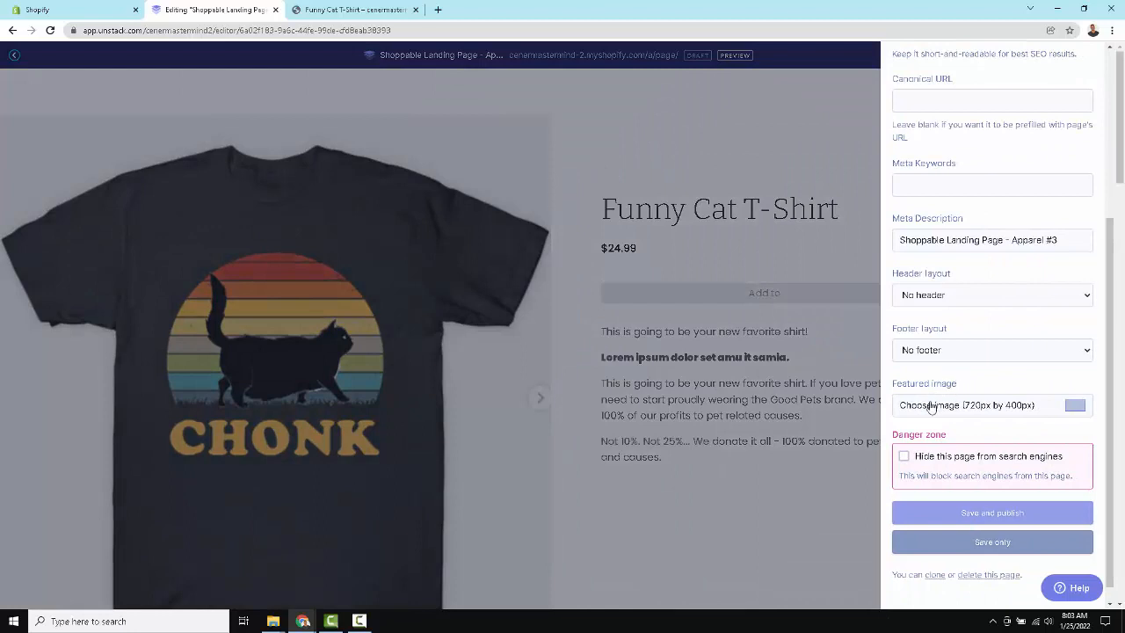
pyautogui.scroll(3, 941, 426)
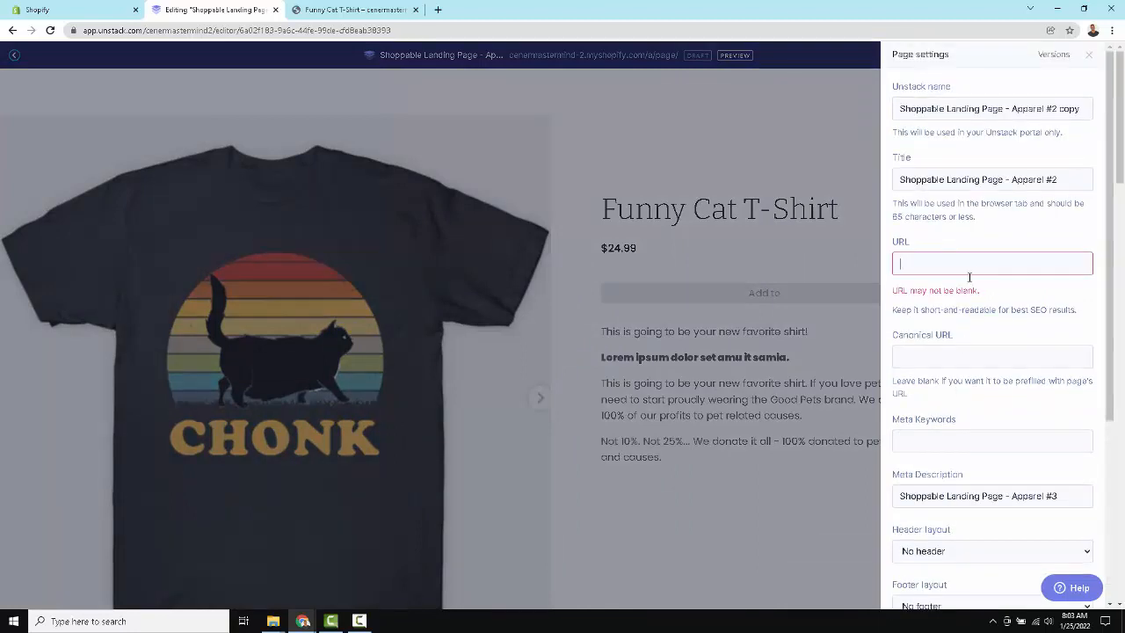
pyautogui.write('cat-examlee')
pyautogui.scroll(-3, 974, 286)
pyautogui.click(990, 488)
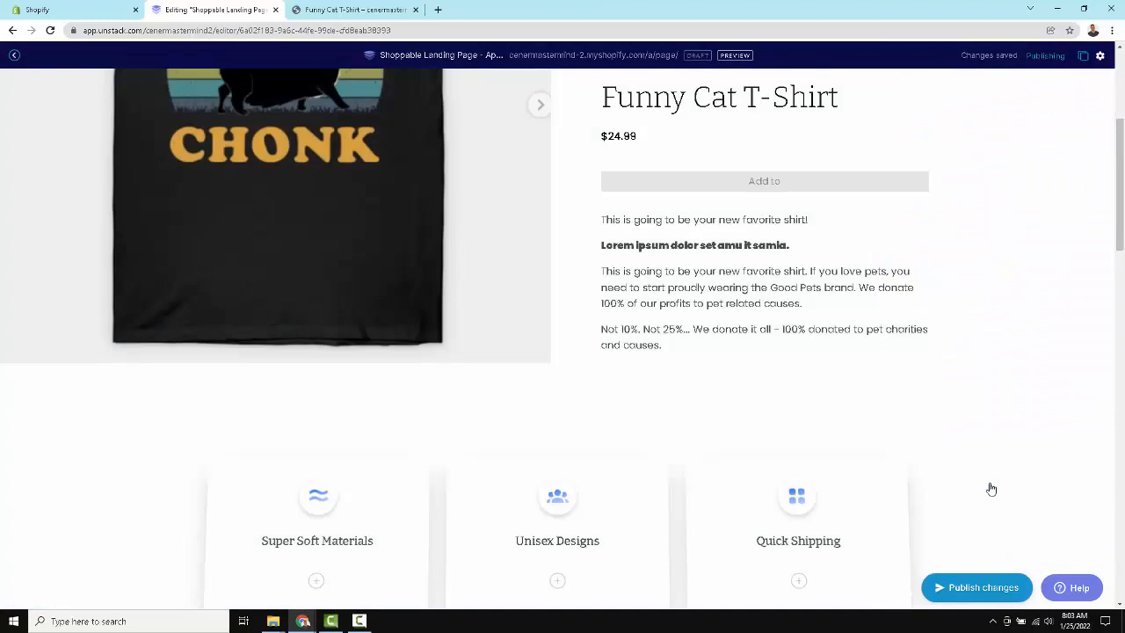
# Step: Open the published page and examine its T-shirt details, size options, icon callouts and customer section
pyautogui.scroll(1, 930, 356)
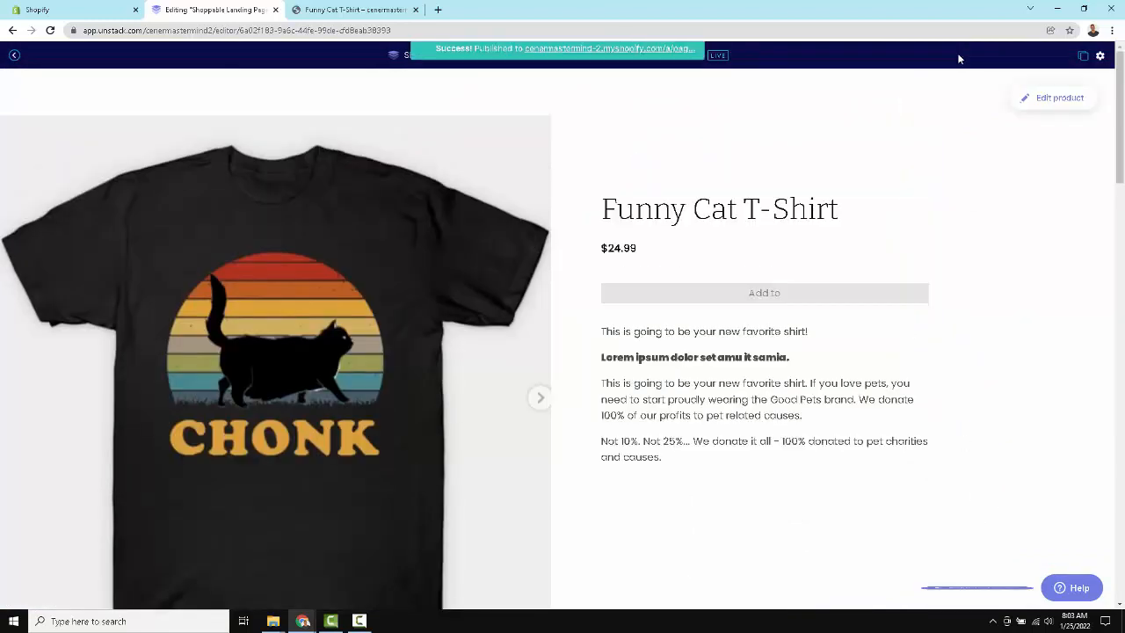
pyautogui.click(617, 62)
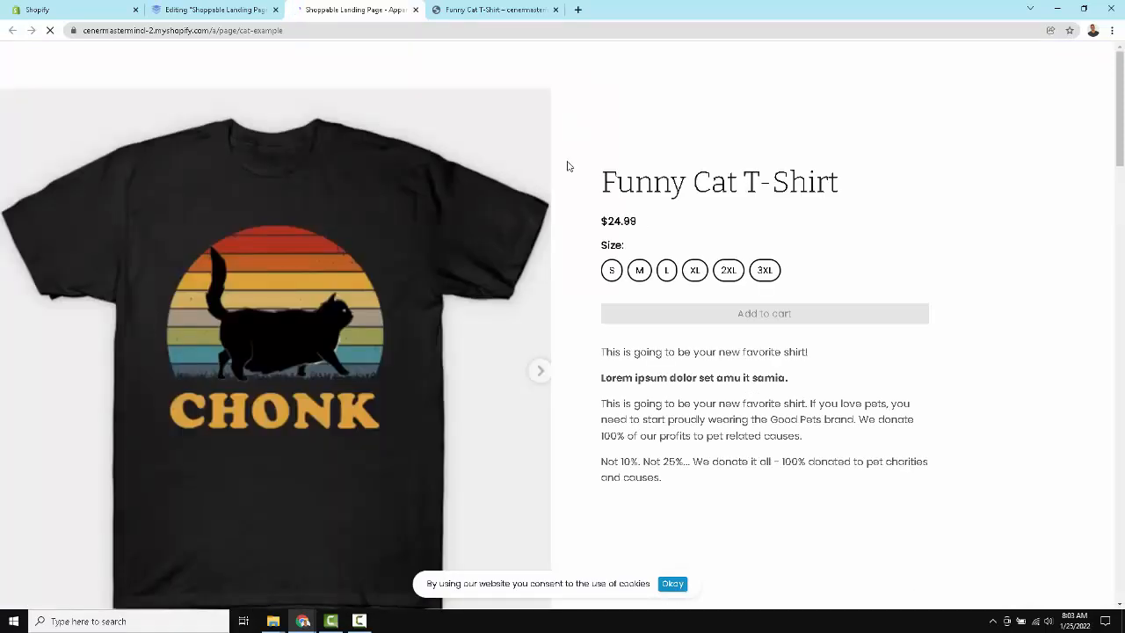
pyautogui.scroll(-1, 590, 220)
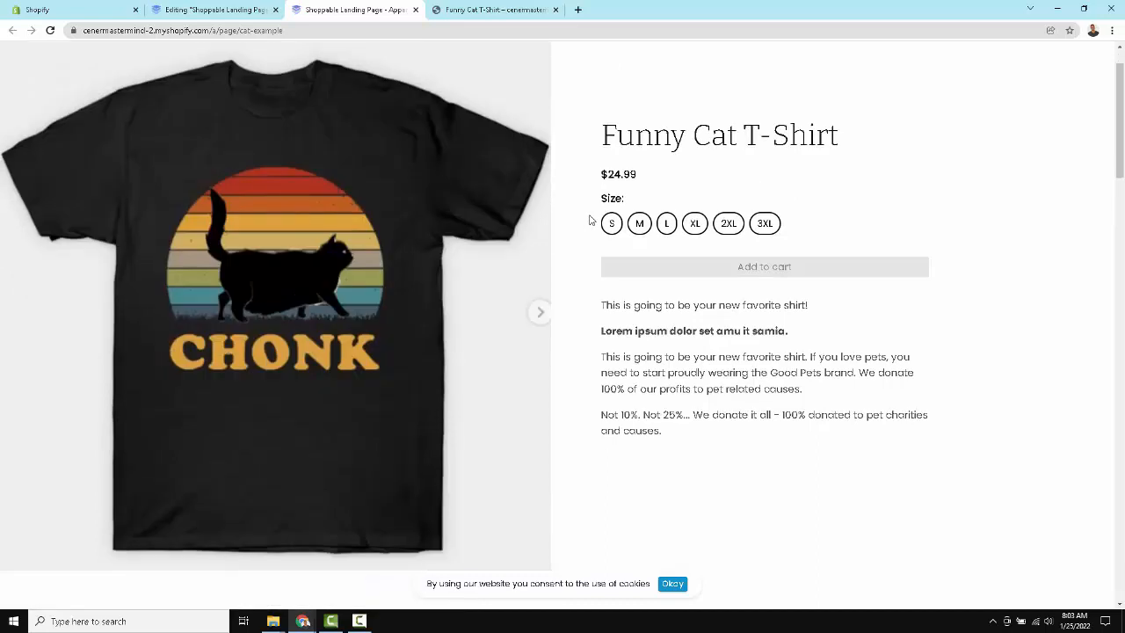
pyautogui.scroll(-3, 560, 250)
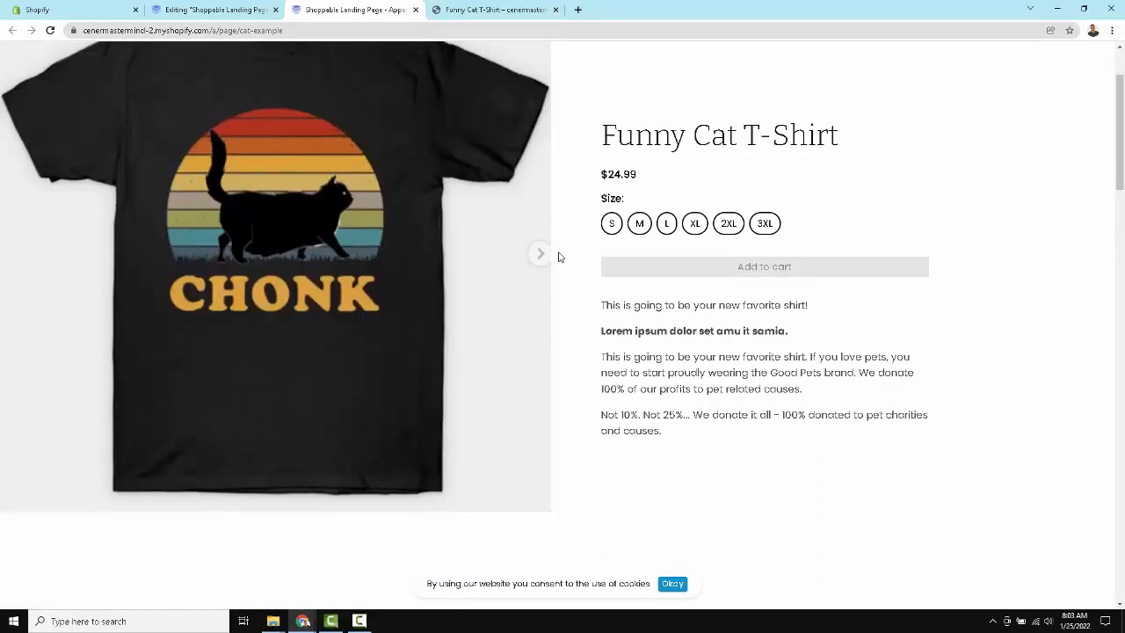
pyautogui.scroll(-2, 559, 257)
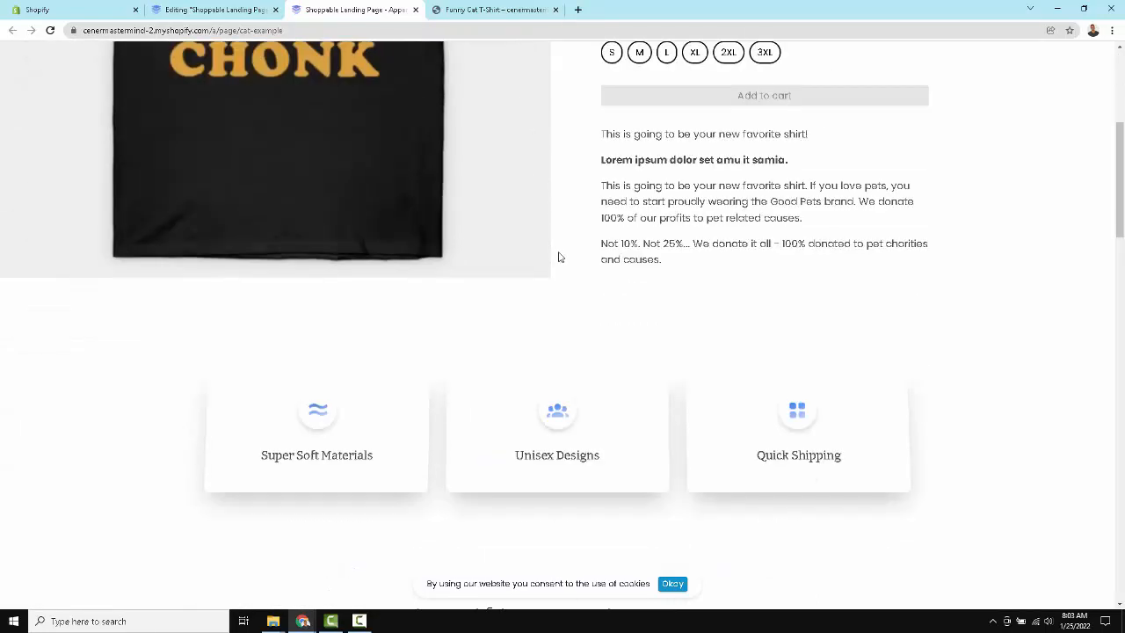
pyautogui.scroll(-1, 558, 256)
pyautogui.scroll(-1, 557, 256)
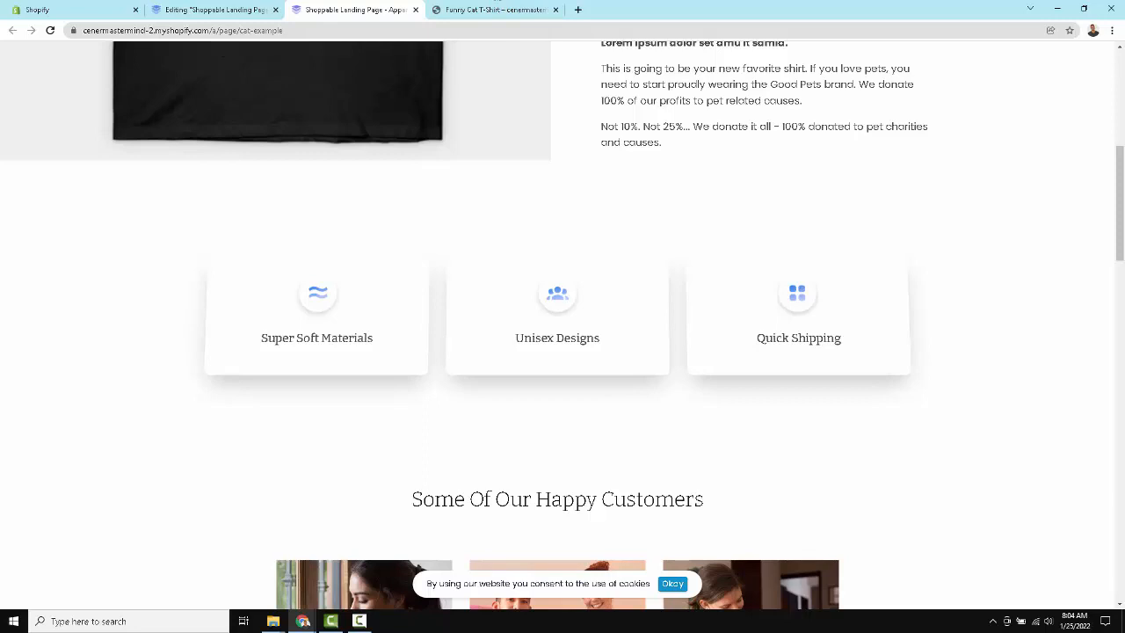
# Step: Save and publish the landing page with the full header and full footer layouts, then reload the live page
pyautogui.hotkey('ctrl', 'shift', 'Tab')
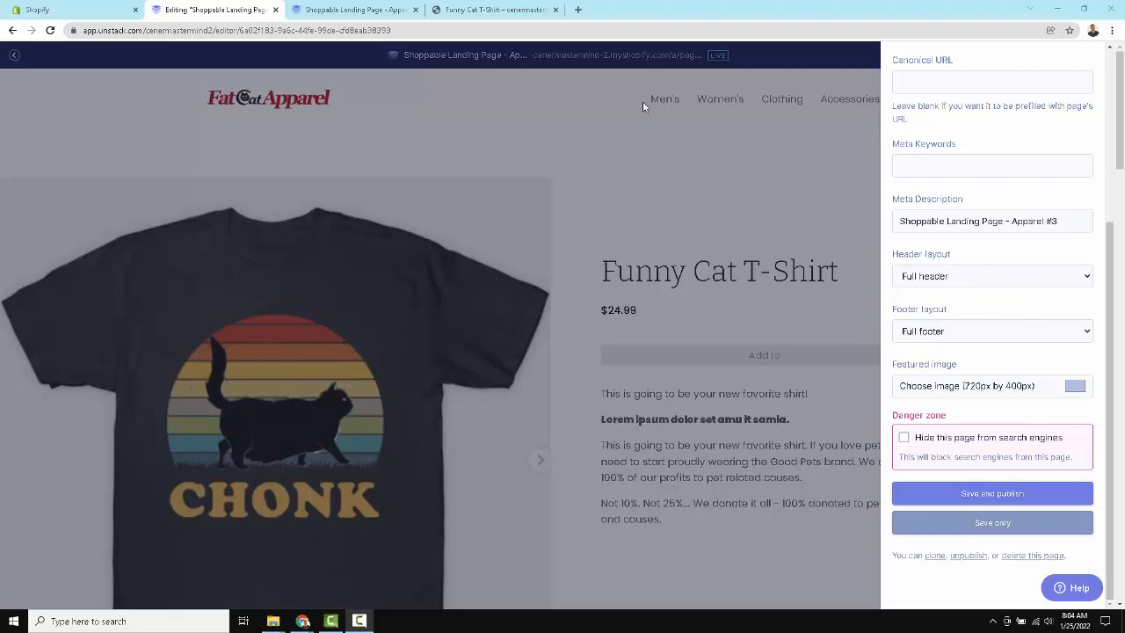
pyautogui.click(965, 494)
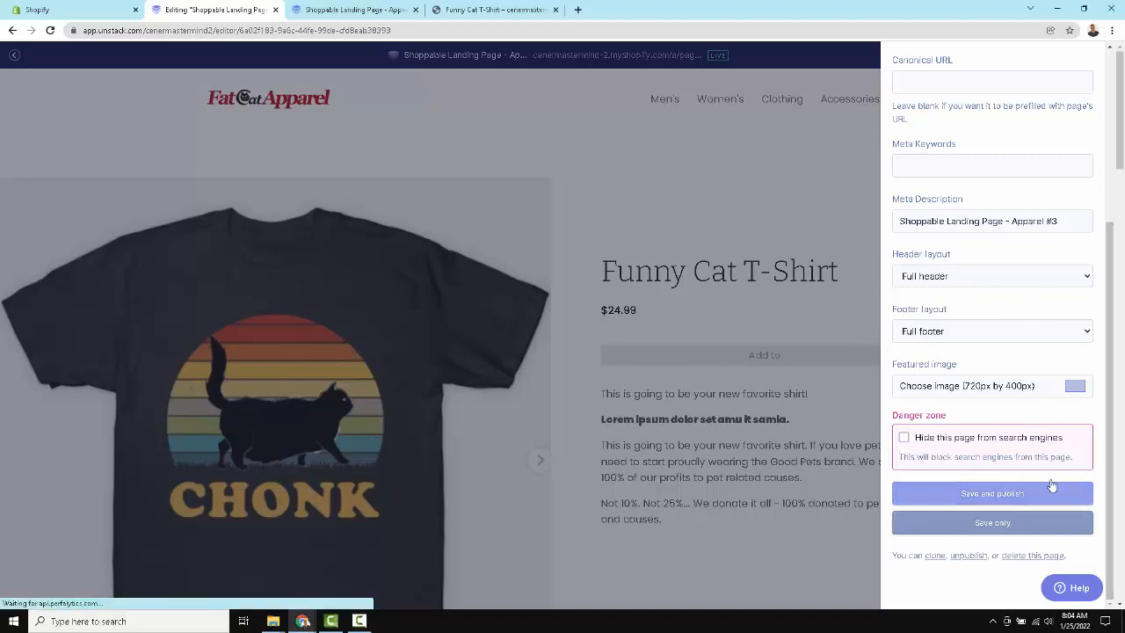
pyautogui.click(341, 10)
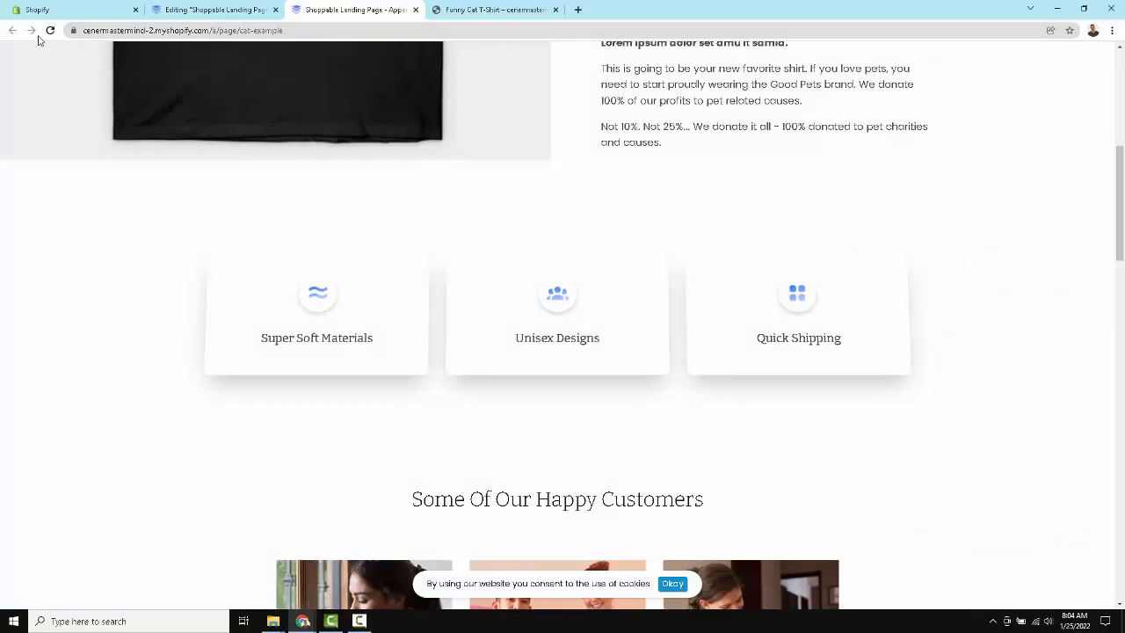
pyautogui.click(50, 31)
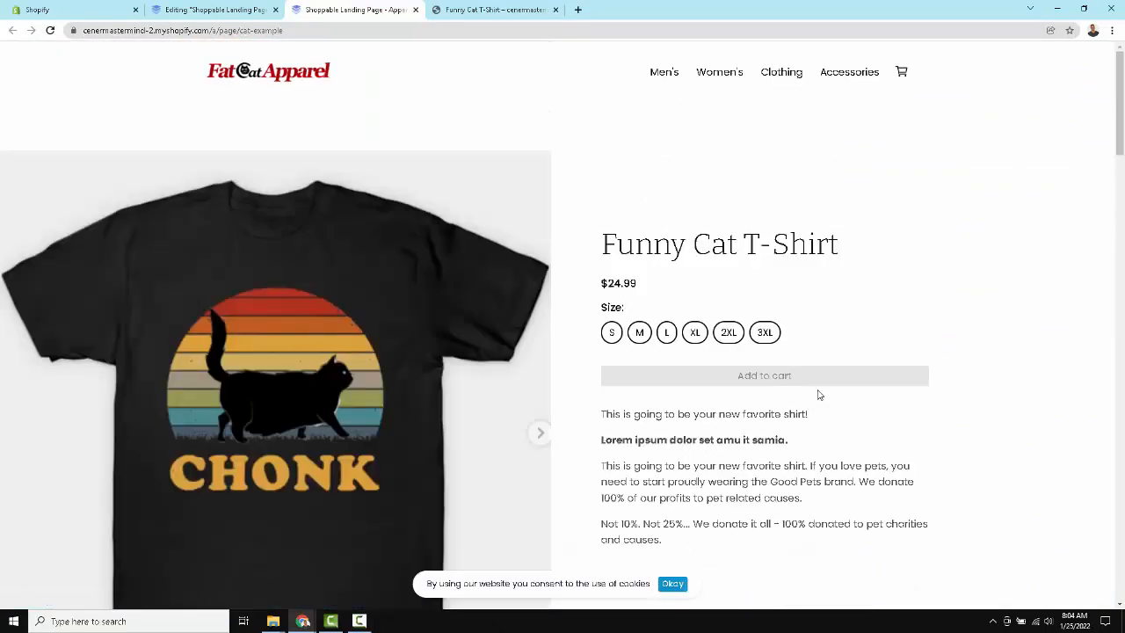
# Step: Select size S on the live landing page, look through its sections, and compare it with the store's default product page preview
pyautogui.click(612, 341)
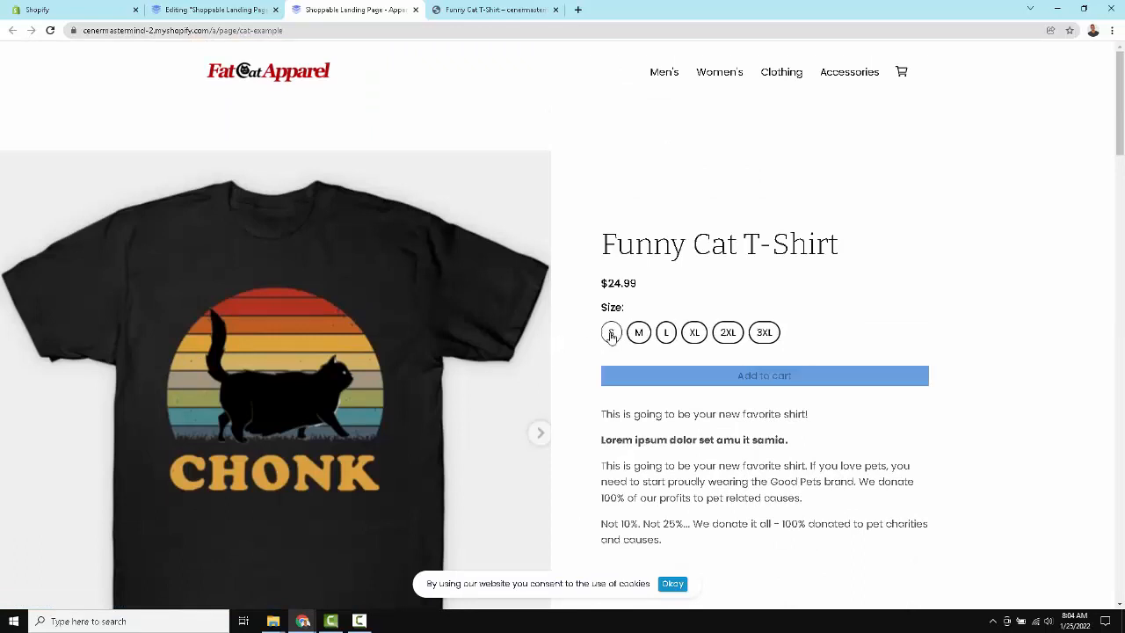
pyautogui.scroll(-1, 648, 382)
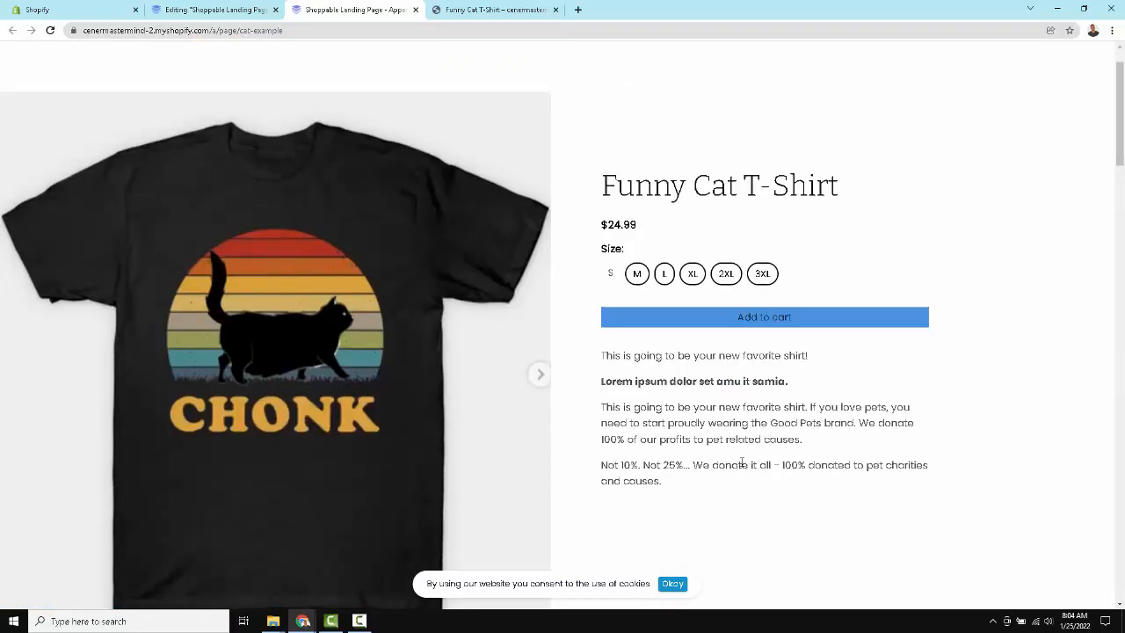
pyautogui.scroll(-5, 742, 461)
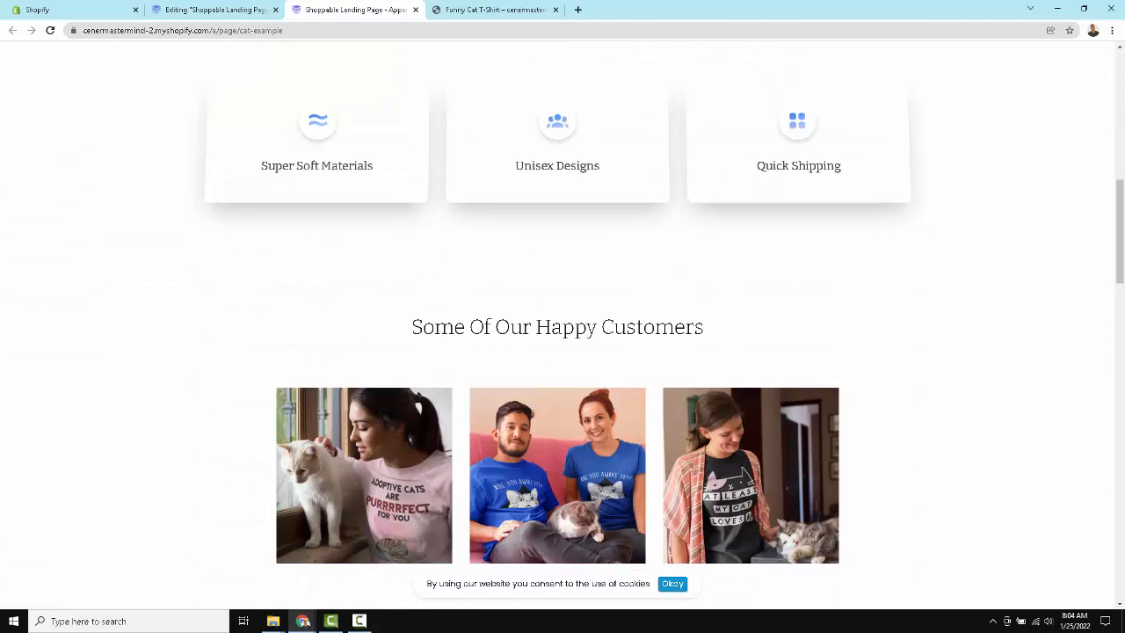
pyautogui.hotkey('ctrl', 'Tab')
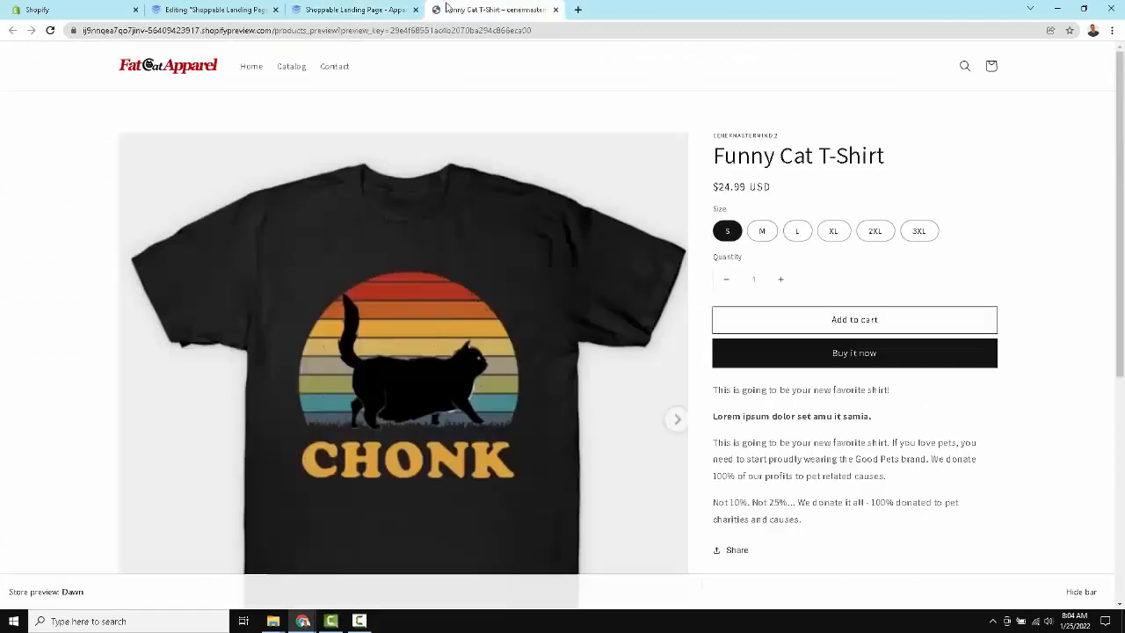
pyautogui.scroll(-4, 551, 252)
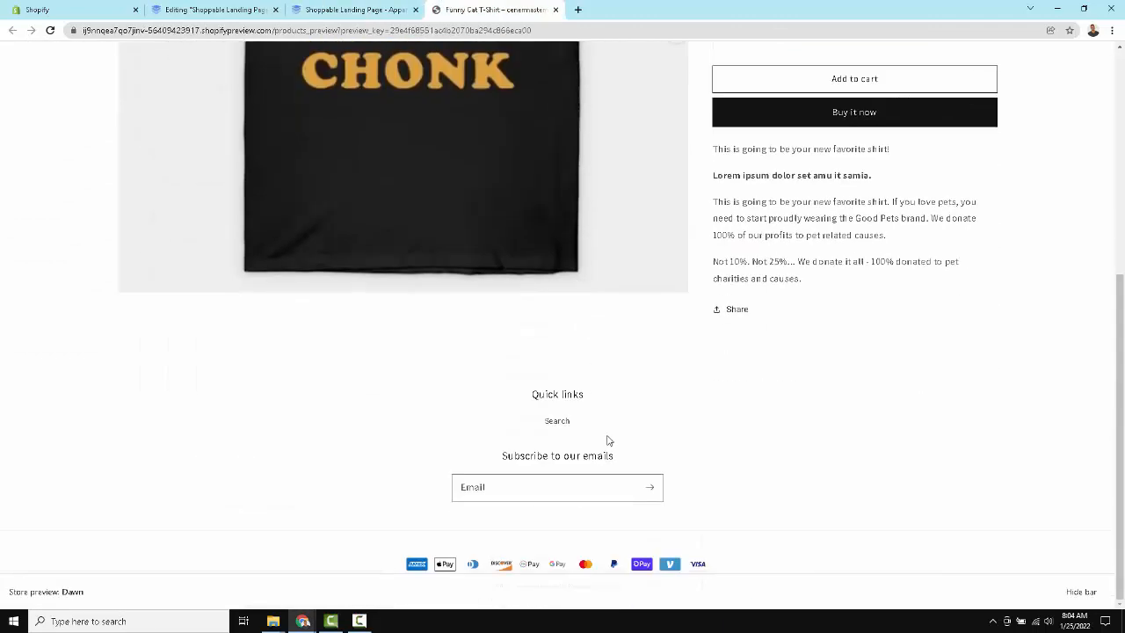
pyautogui.scroll(4, 650, 428)
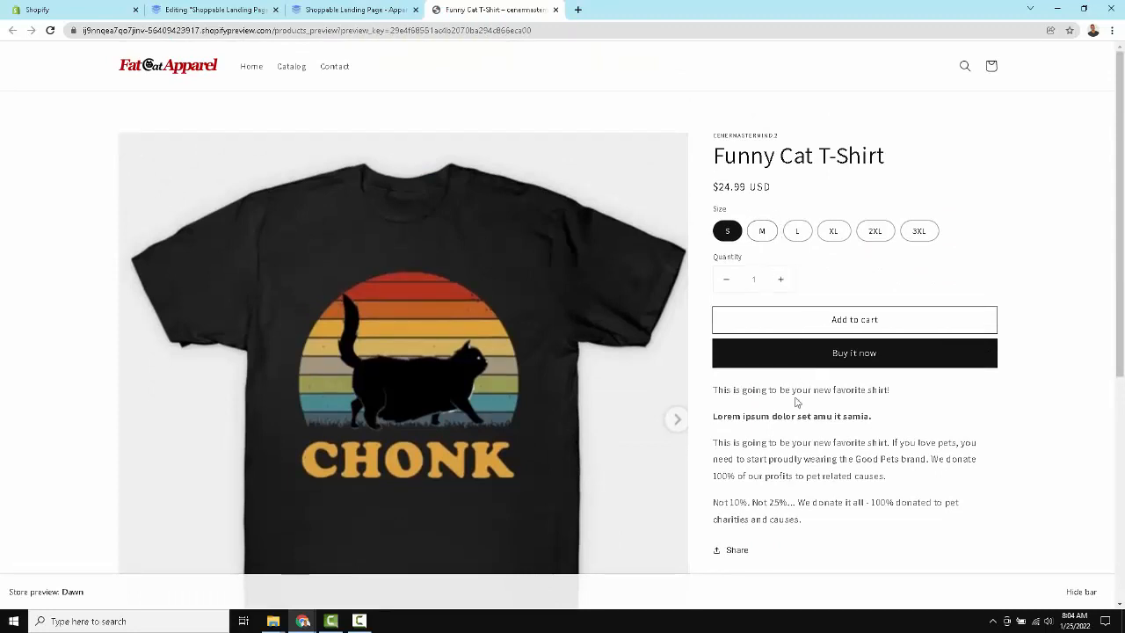
# Step: Examine the live landing page from the header through the callouts, customer photos and reviews, and check it against the default product page
pyautogui.click(312, 12)
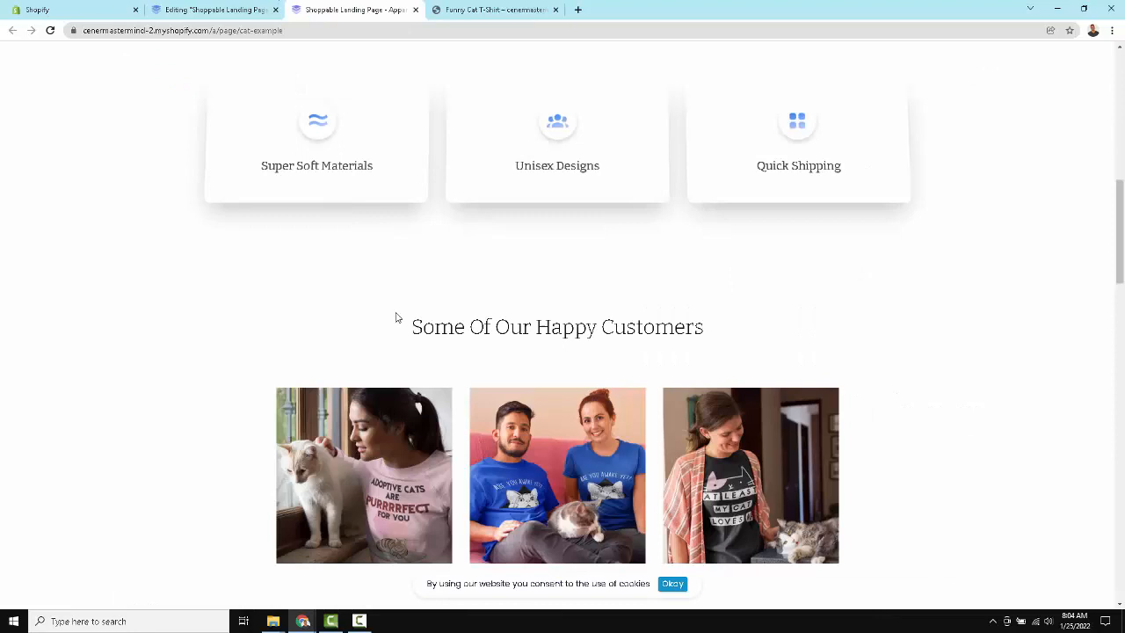
pyautogui.scroll(9, 414, 358)
pyautogui.scroll(-5, 414, 358)
pyautogui.scroll(-1, 413, 358)
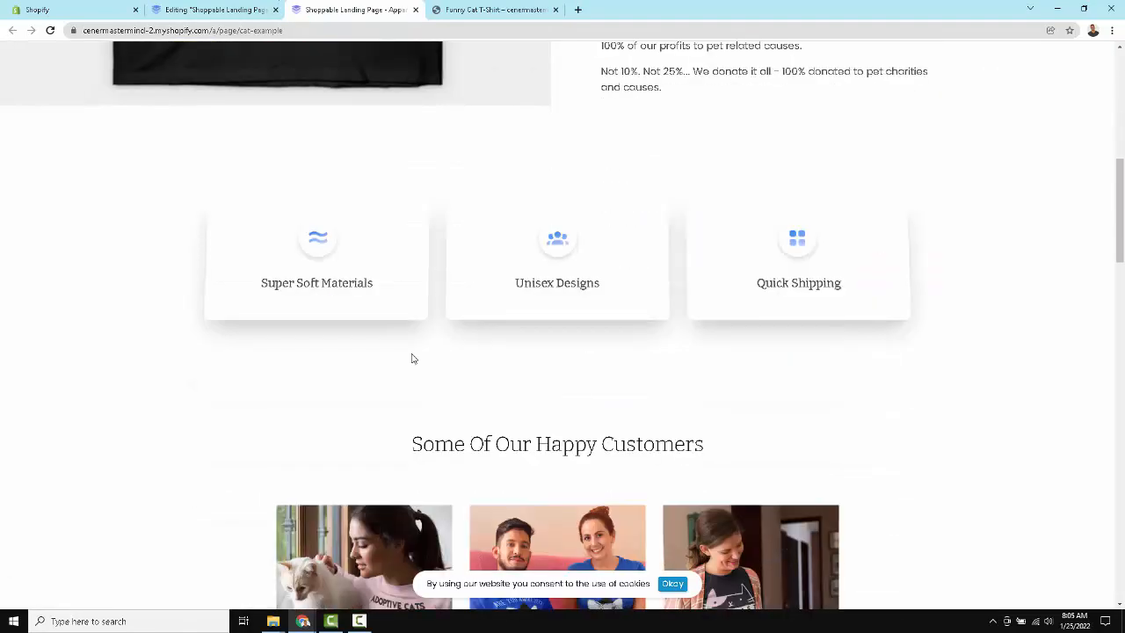
pyautogui.scroll(-1, 414, 359)
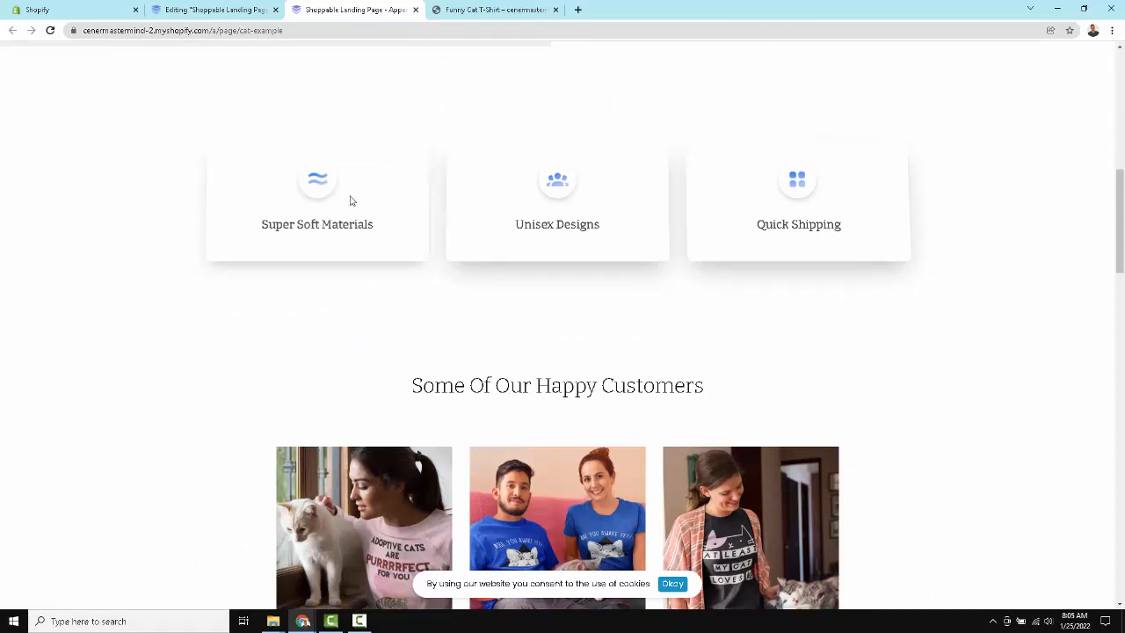
pyautogui.scroll(-2, 681, 276)
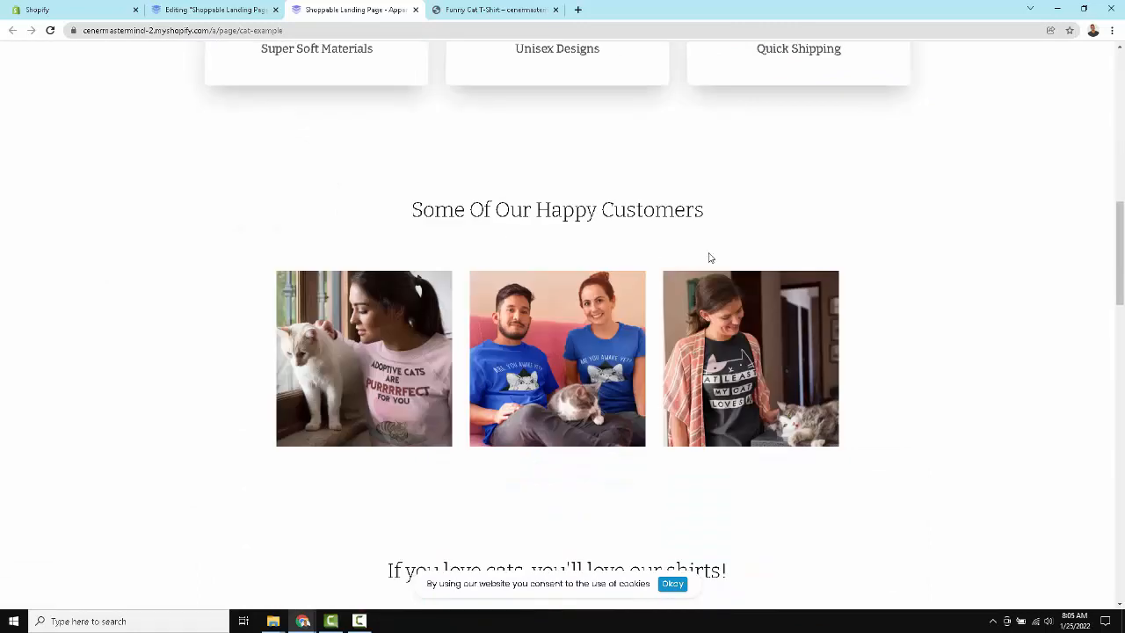
pyautogui.scroll(-3, 519, 385)
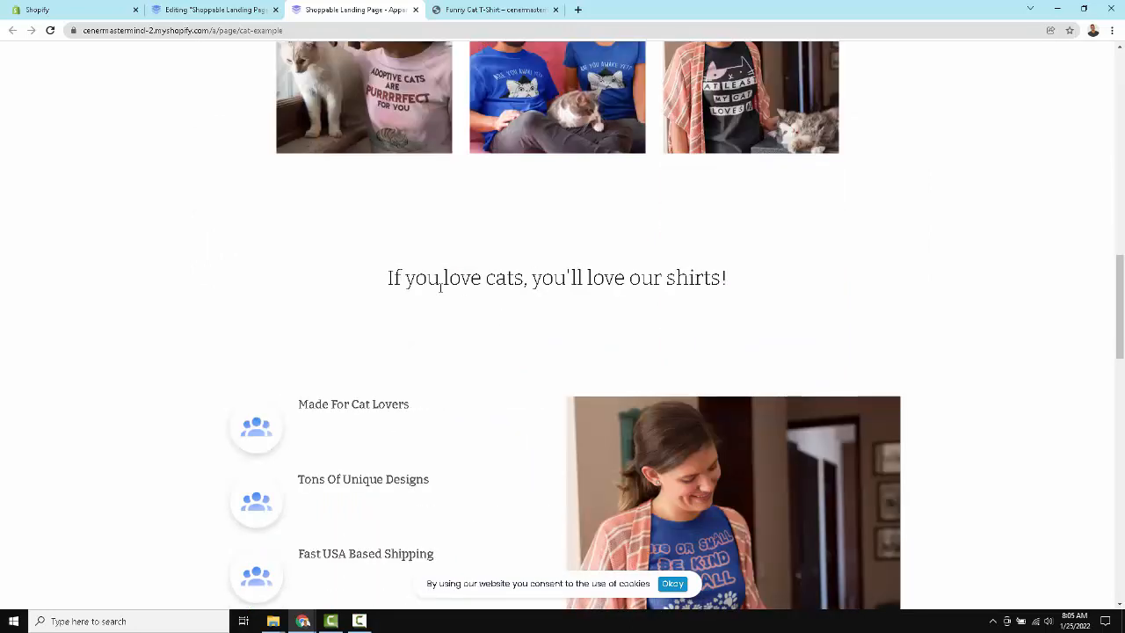
pyautogui.scroll(-2, 440, 285)
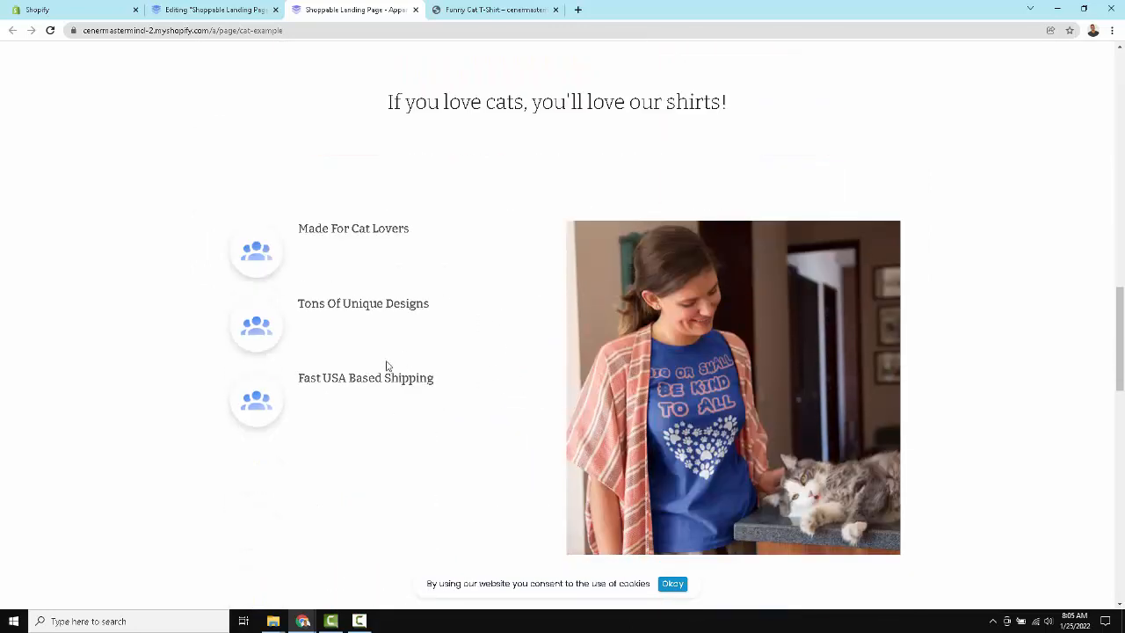
pyautogui.scroll(-3, 387, 366)
pyautogui.scroll(-1, 446, 440)
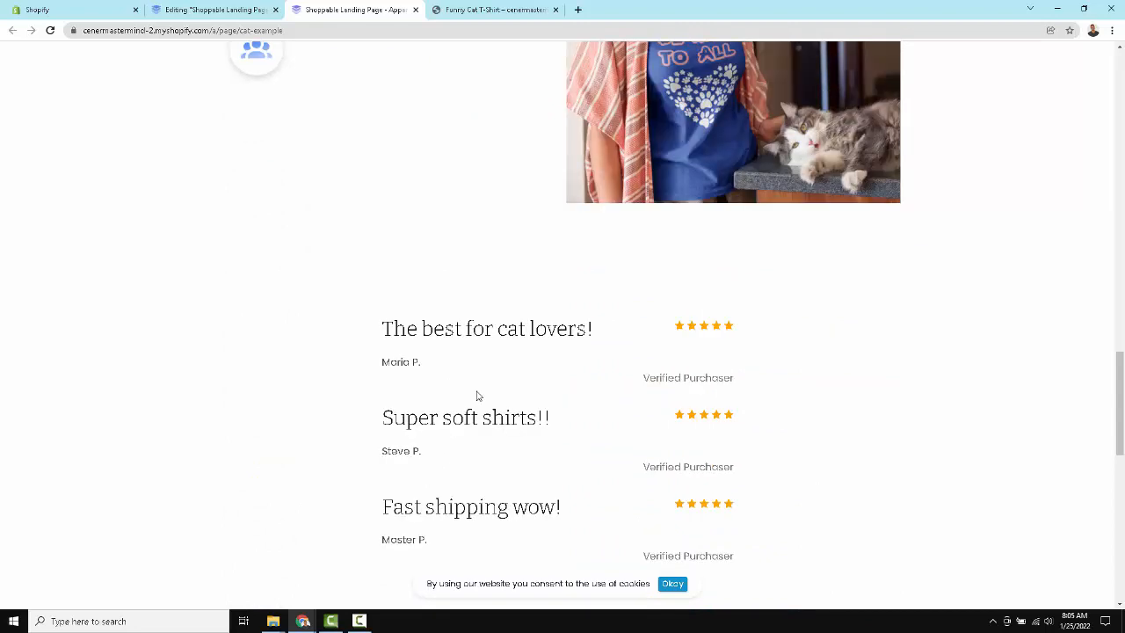
pyautogui.scroll(-1, 420, 385)
pyautogui.scroll(2, 420, 384)
pyautogui.scroll(-5, 420, 384)
pyautogui.scroll(5, 419, 384)
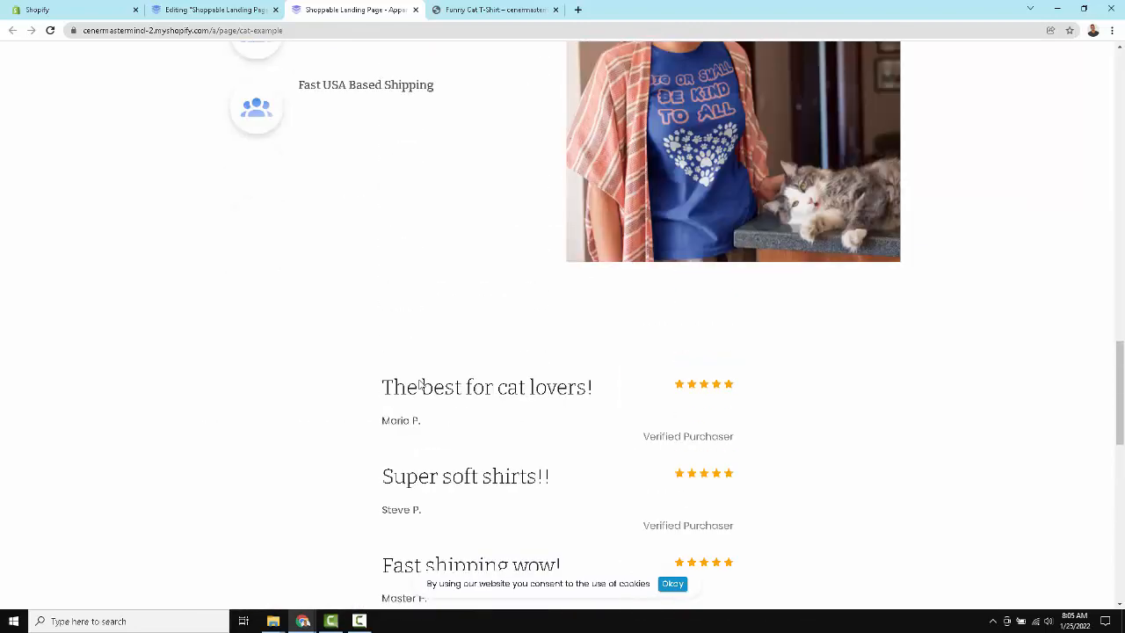
pyautogui.scroll(15, 419, 384)
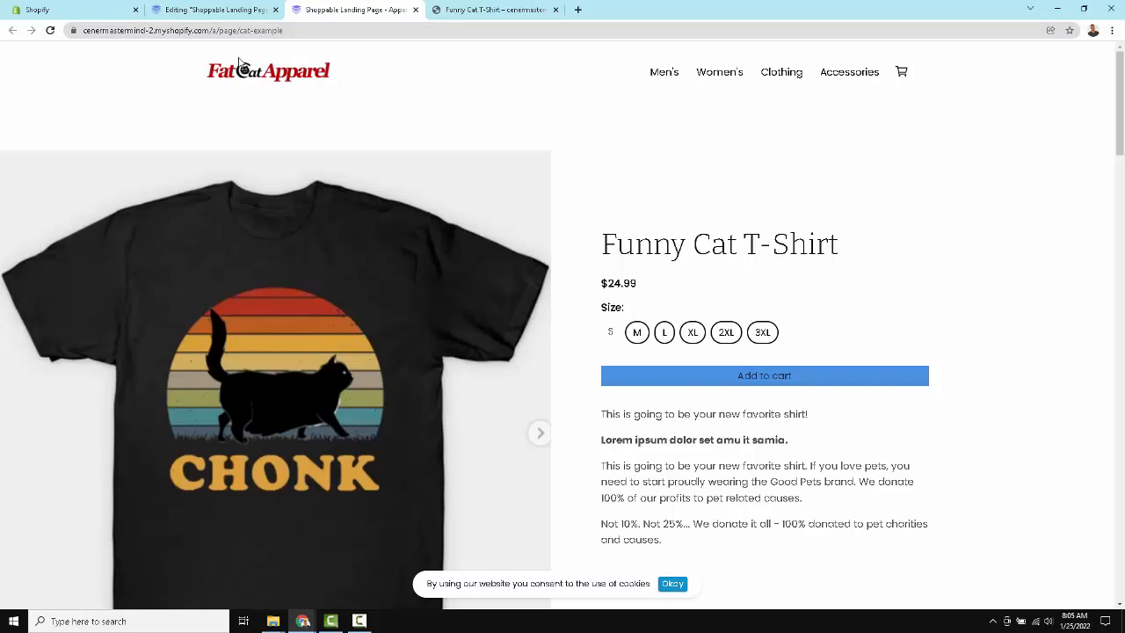
pyautogui.click(466, 9)
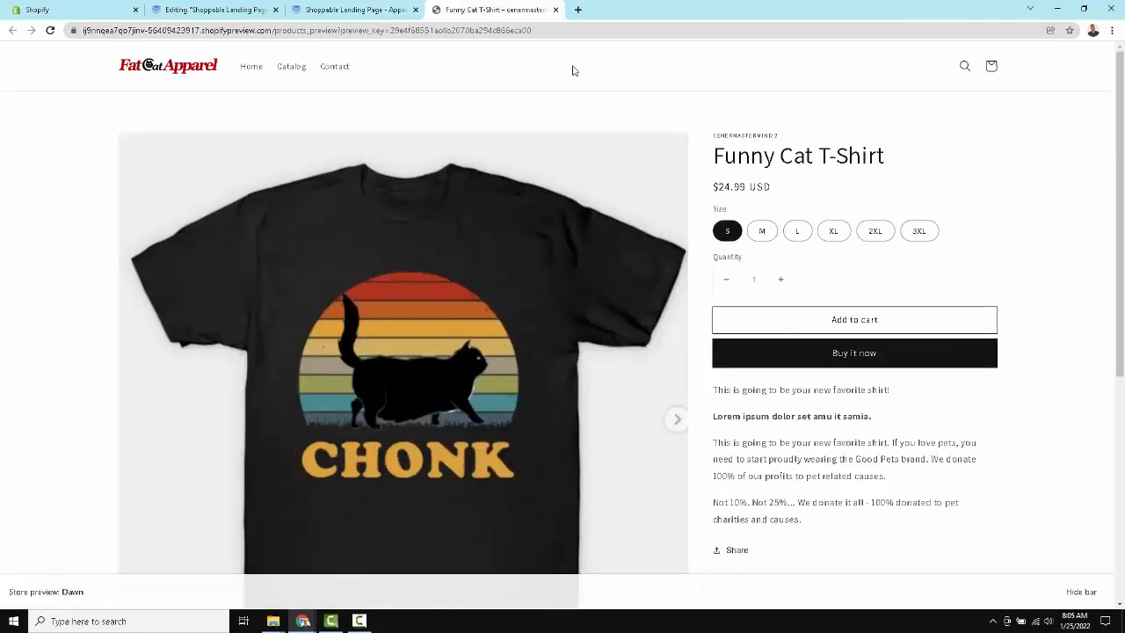
pyautogui.click(337, 8)
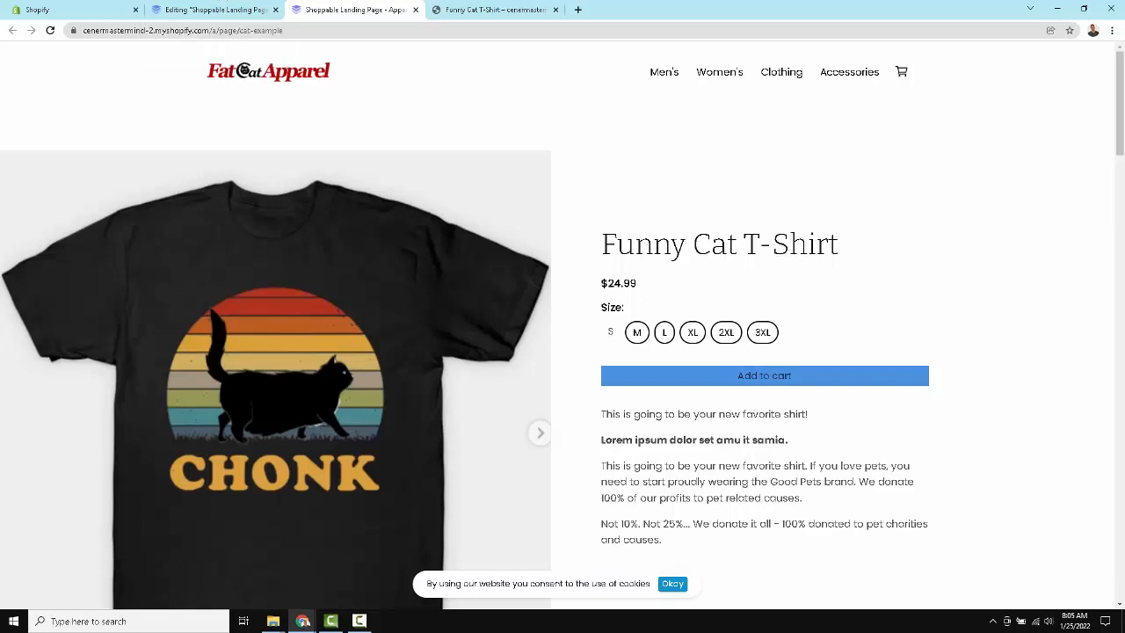
# Step: Return from the page editor to the landing pages list and start a new page
pyautogui.click(244, 12)
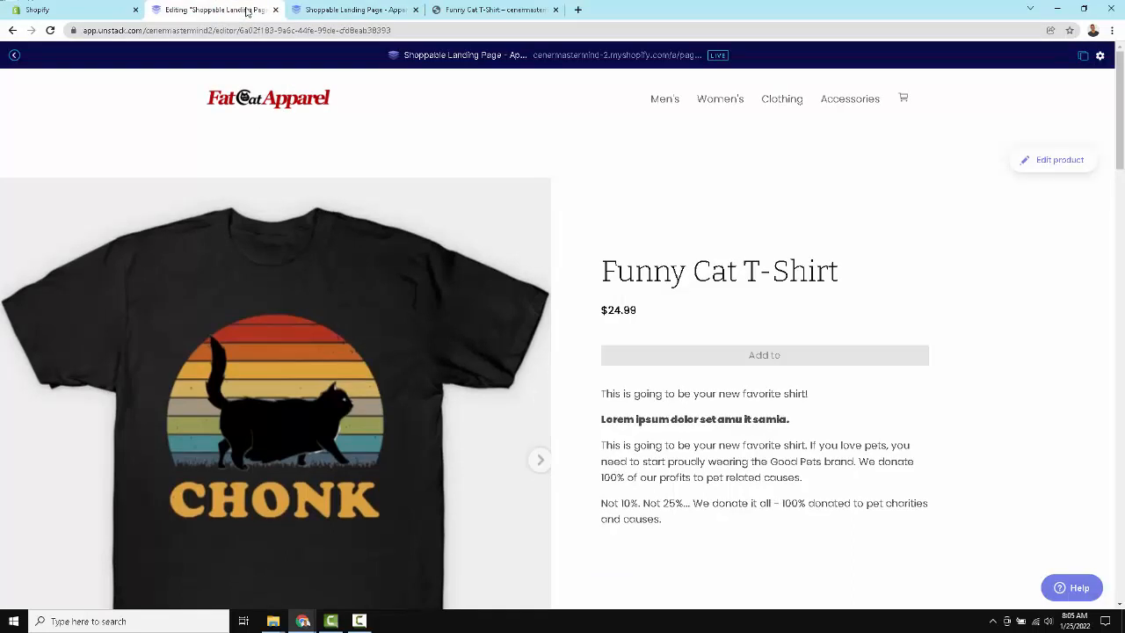
pyautogui.click(16, 56)
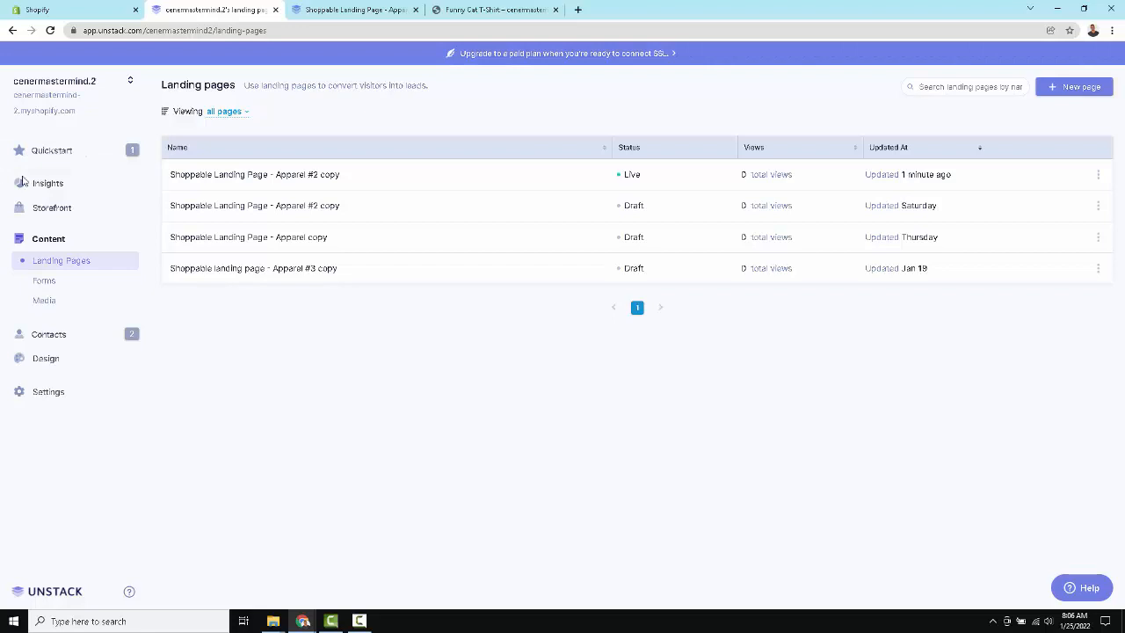
pyautogui.click(1065, 92)
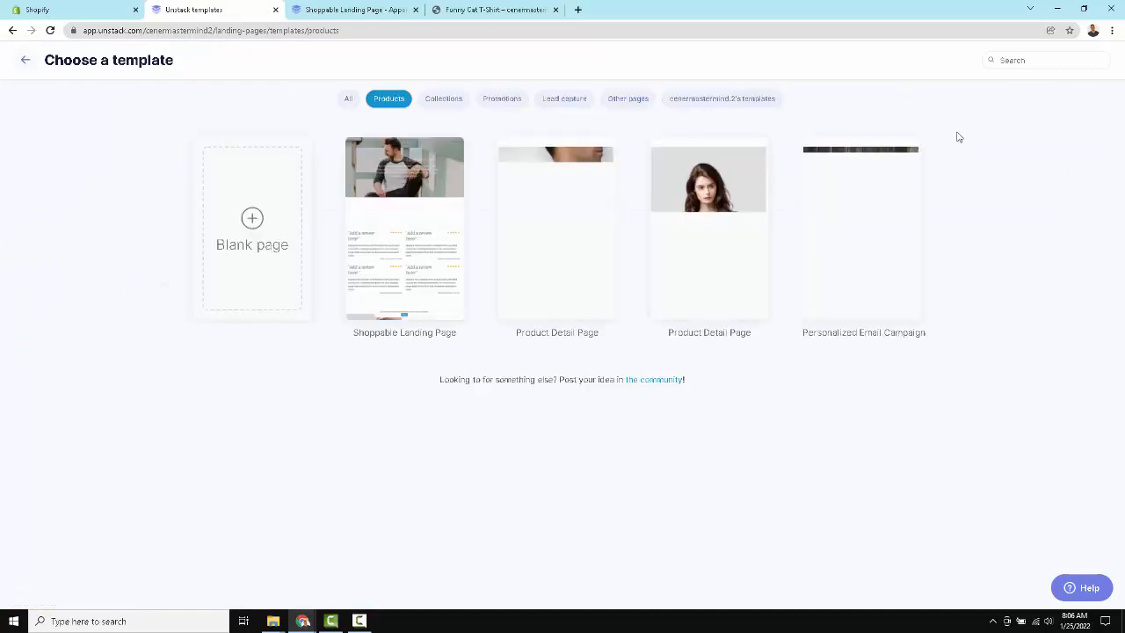
# Step: Compare the product sections of the default product page preview and the published cat-example landing page
pyautogui.click(443, 16)
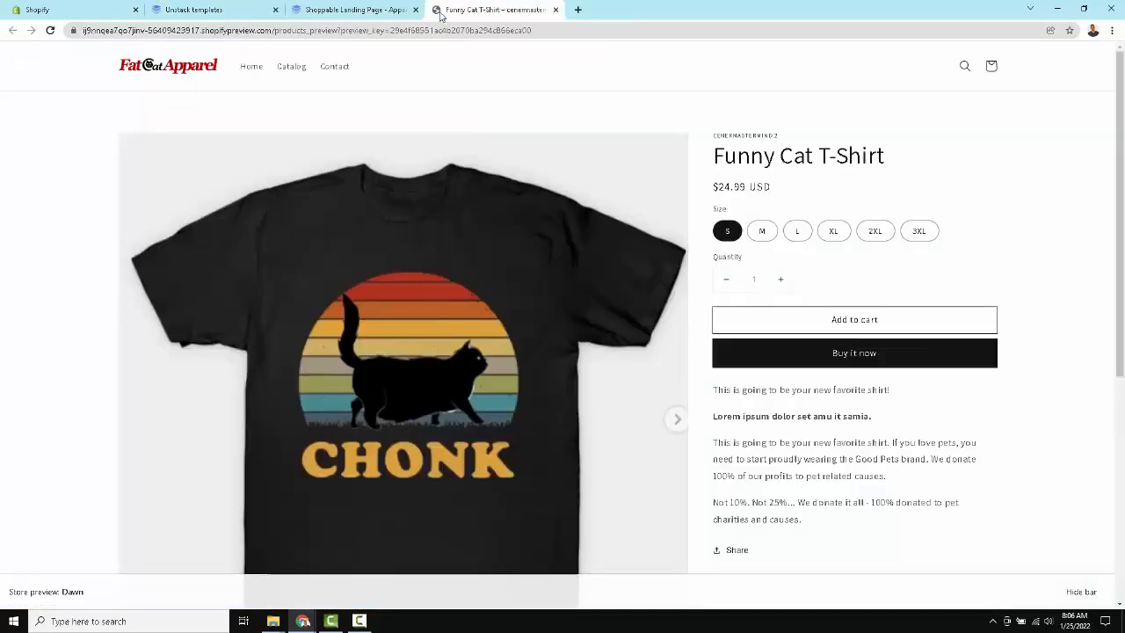
pyautogui.scroll(-1, 417, 294)
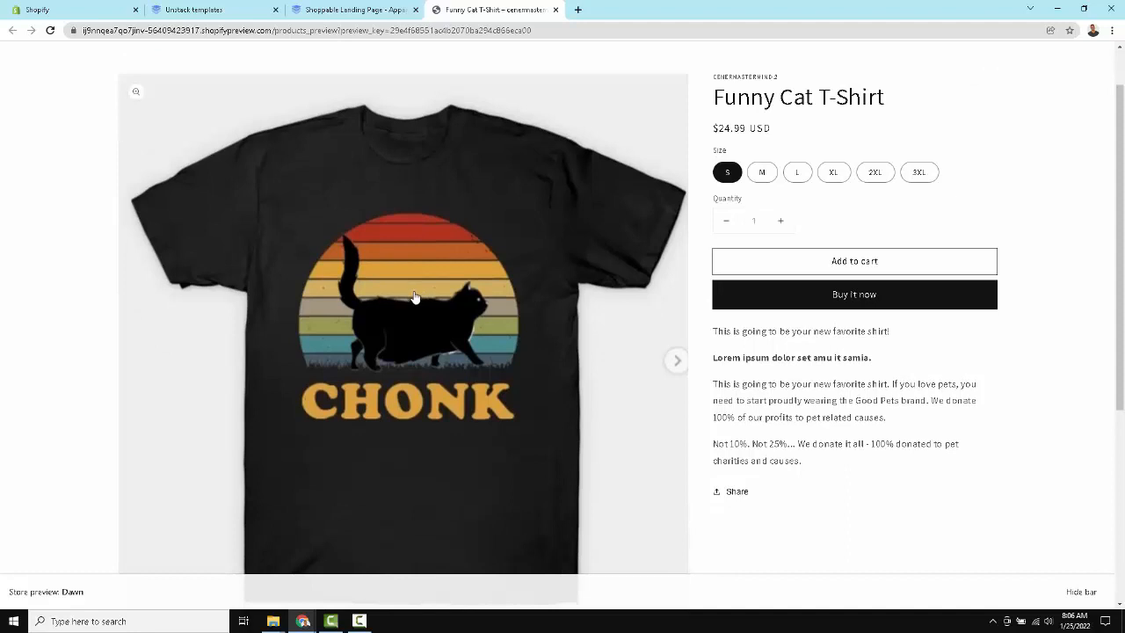
pyautogui.click(387, 13)
pyautogui.scroll(-2, 369, 241)
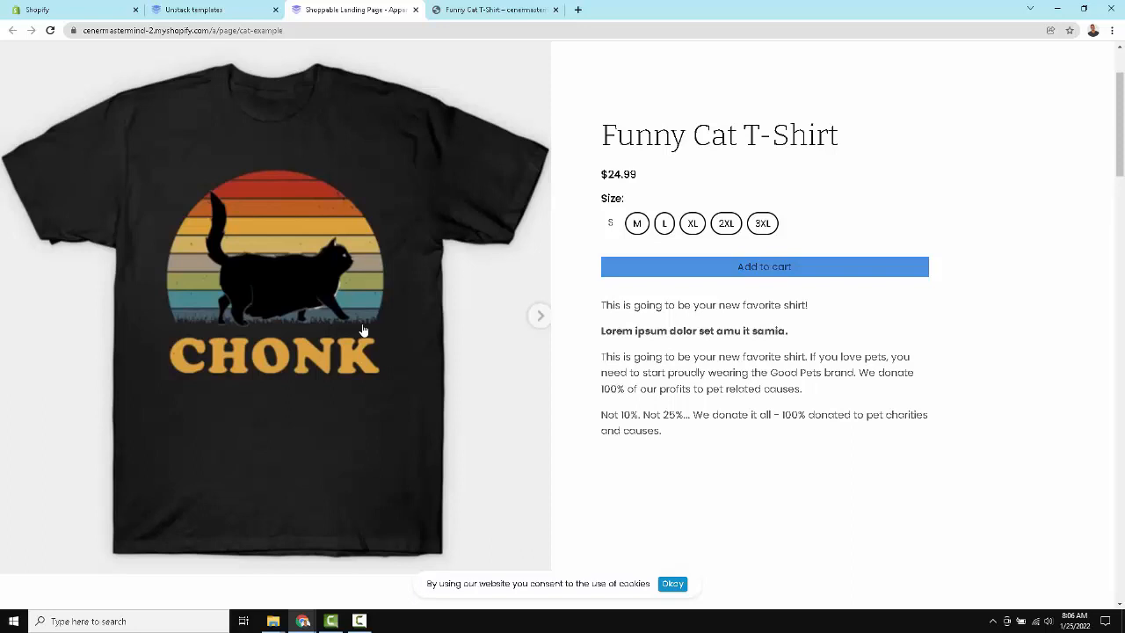
# Step: Create the new page from the Shoppable Landing Page template, searching products for "cat" and choosing Funny Cat T-Shirt
pyautogui.click(229, 15)
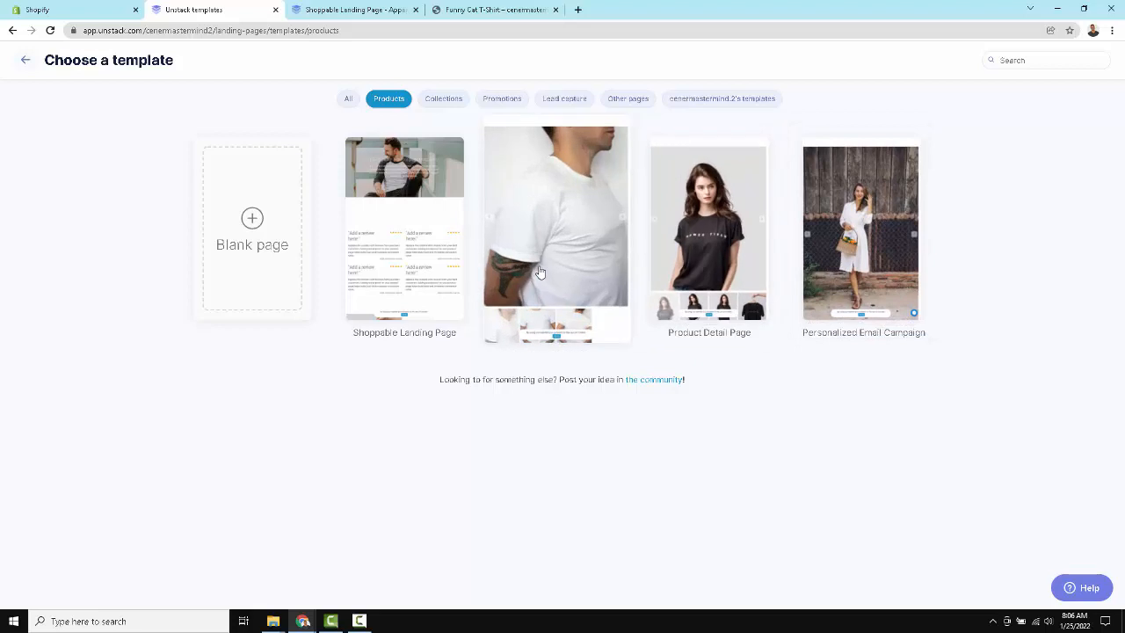
pyautogui.click(211, 246)
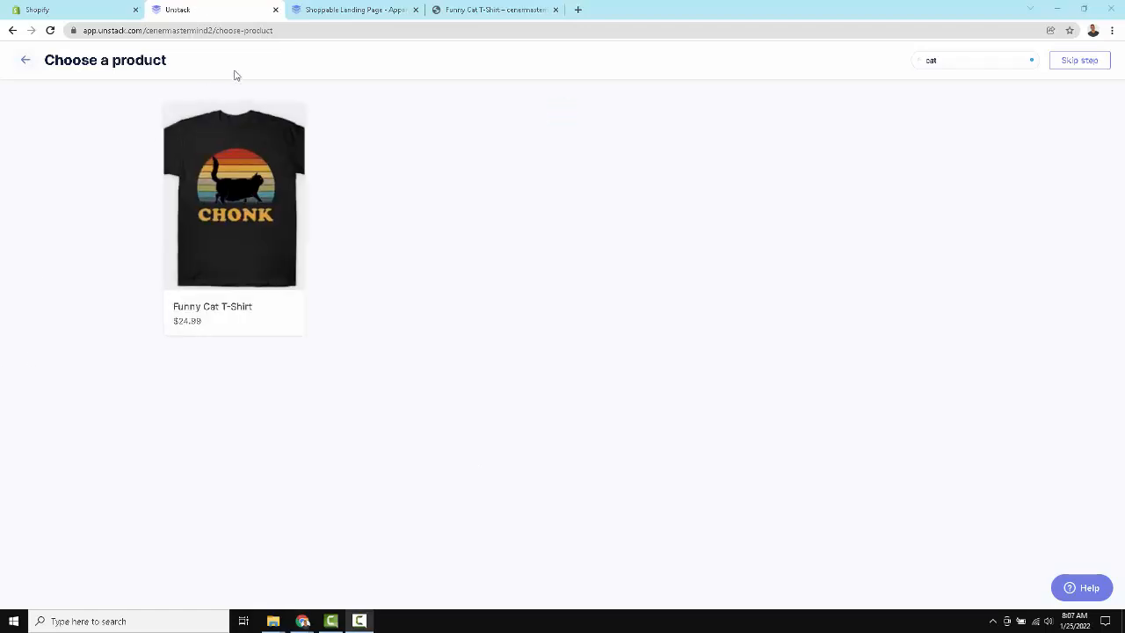
pyautogui.click(234, 192)
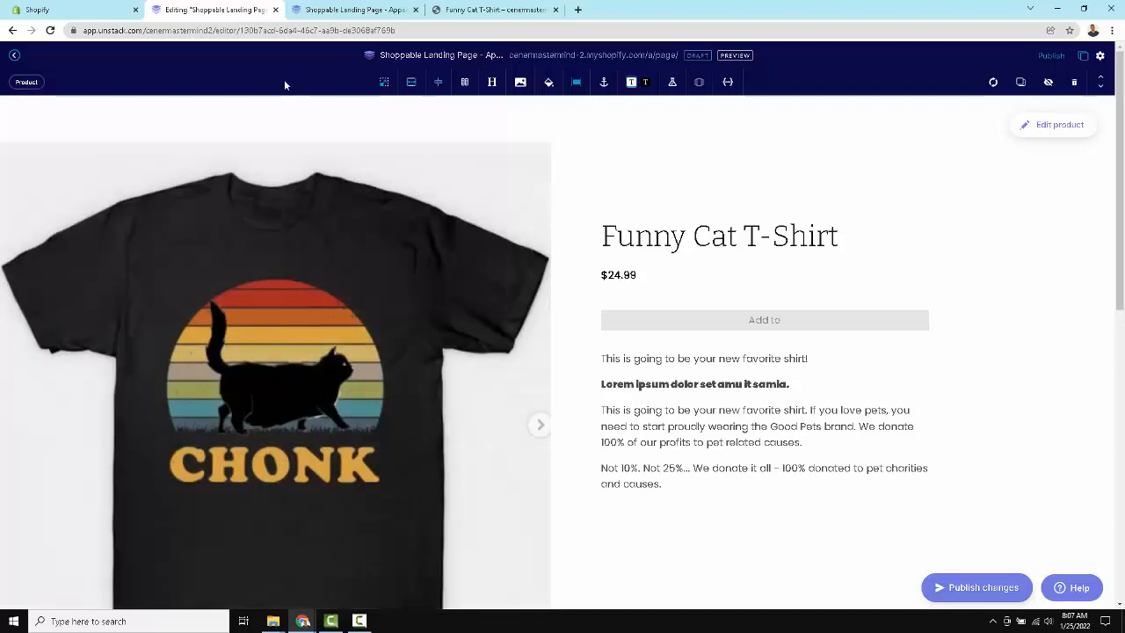
pyautogui.moveTo(215, 30); pyautogui.dragTo(427, 30)
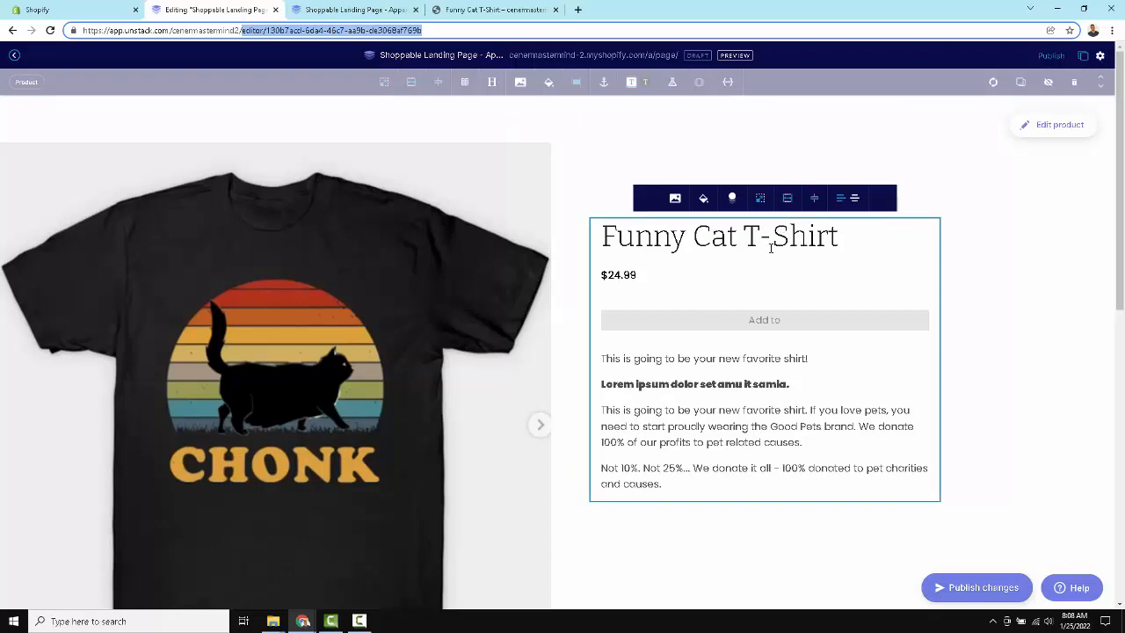
pyautogui.click(1025, 265)
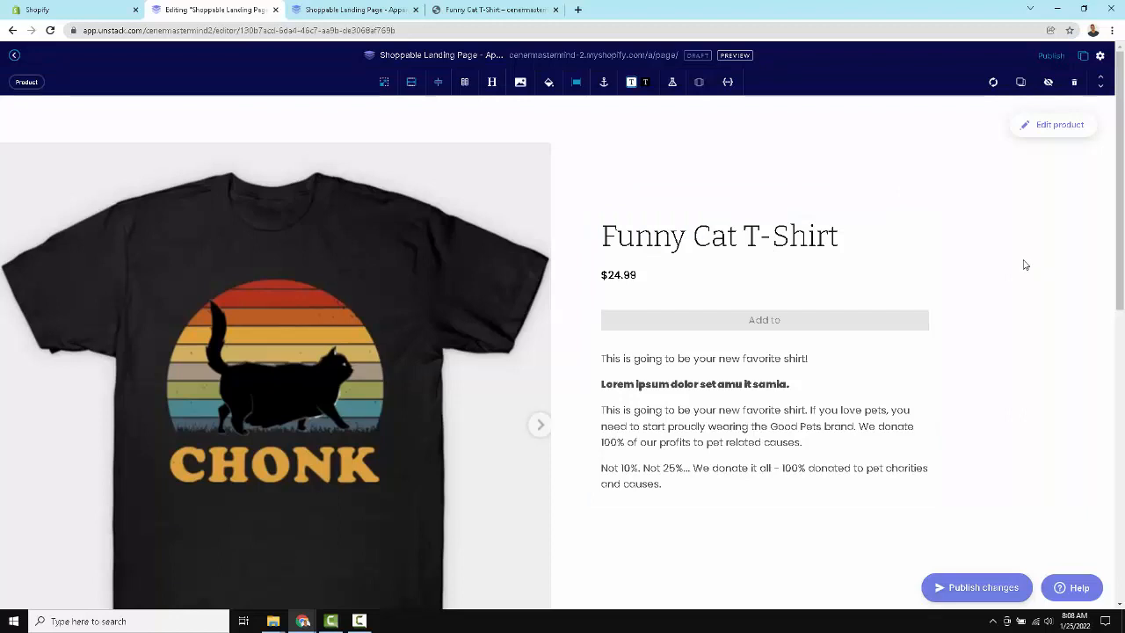
pyautogui.scroll(-1, 956, 394)
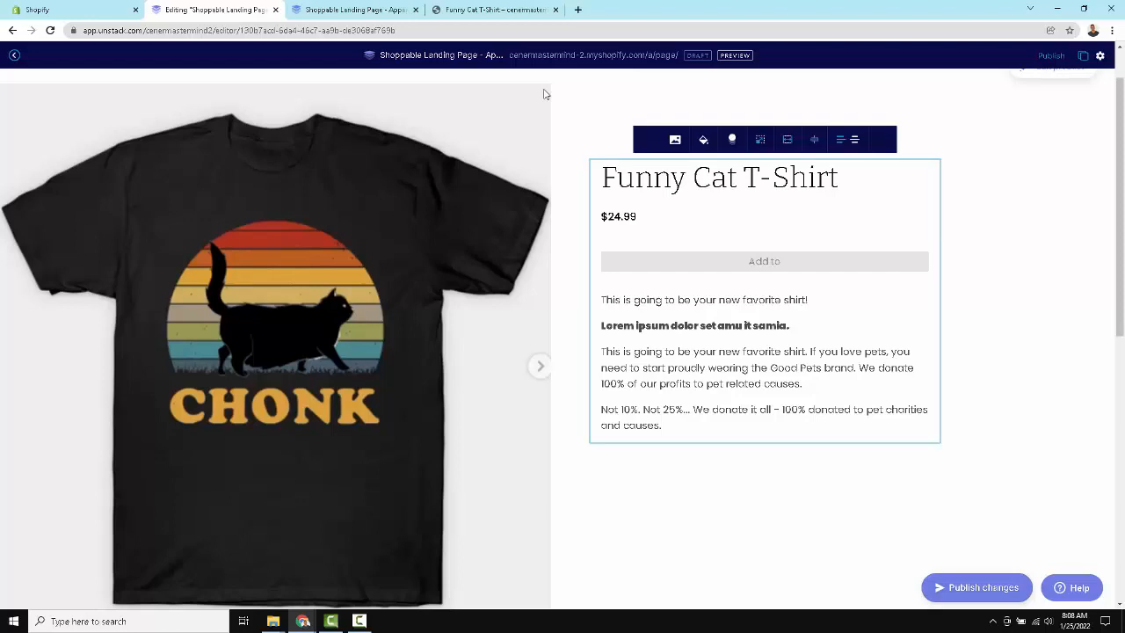
pyautogui.scroll(1, 645, 348)
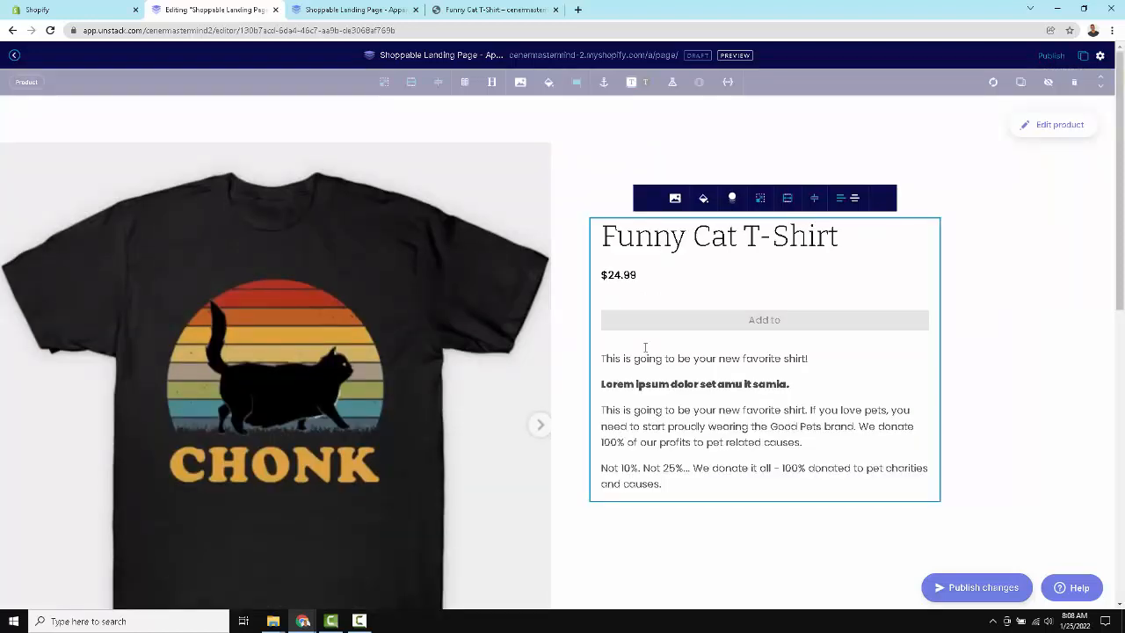
pyautogui.scroll(-1, 646, 348)
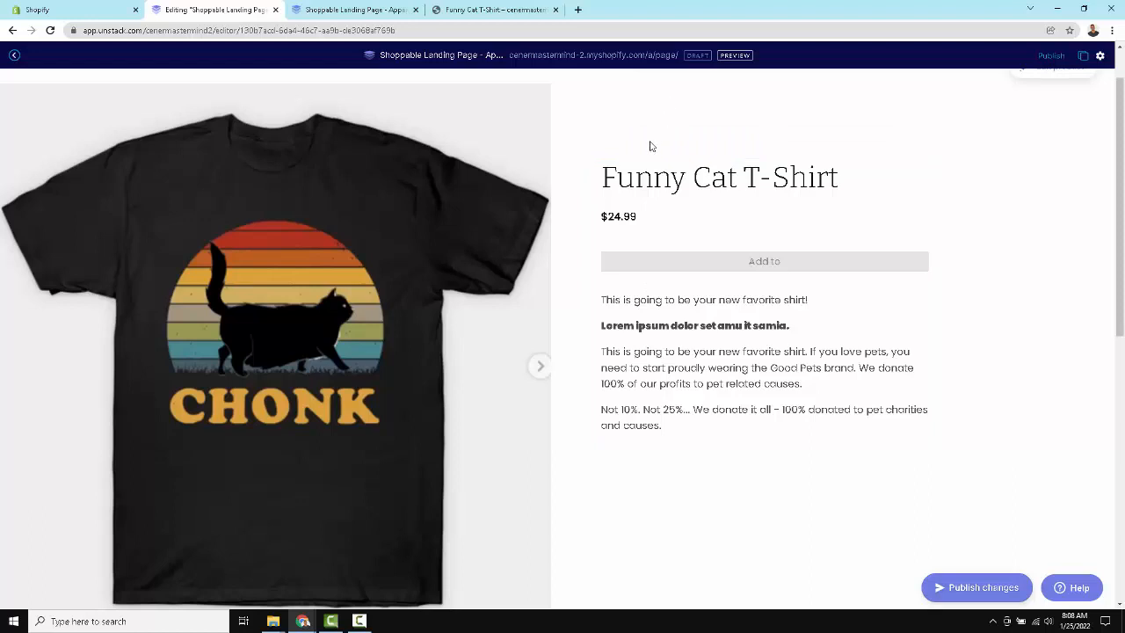
# Step: Examine the product title, price and description block in the new page's product section
pyautogui.click(668, 242)
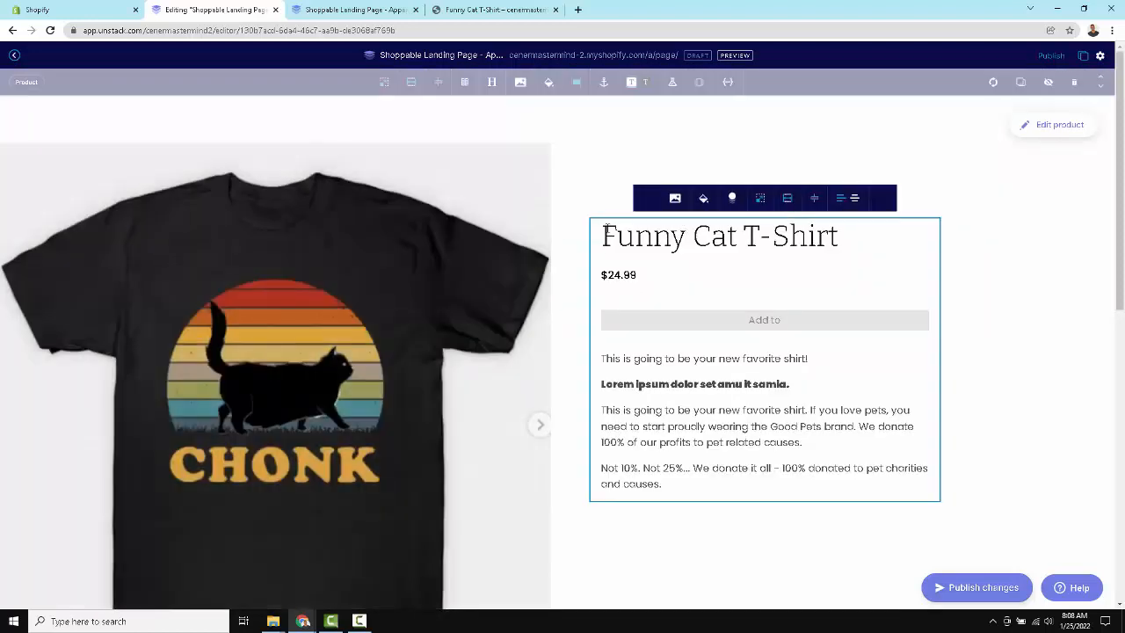
pyautogui.scroll(-4, 607, 228)
pyautogui.scroll(4, 603, 258)
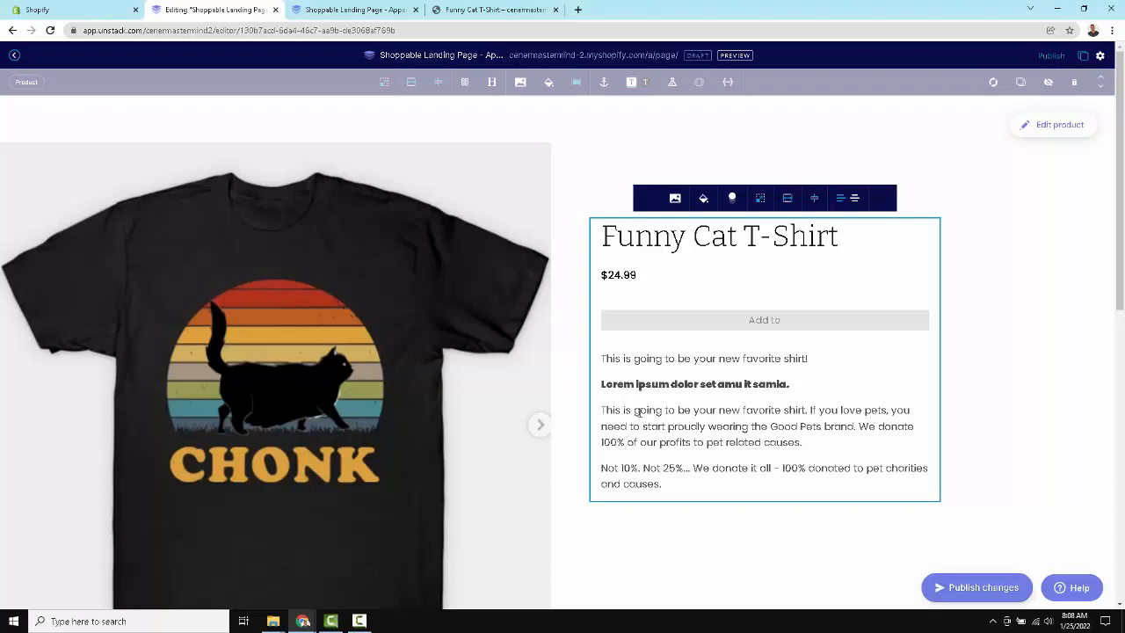
pyautogui.scroll(-1, 641, 411)
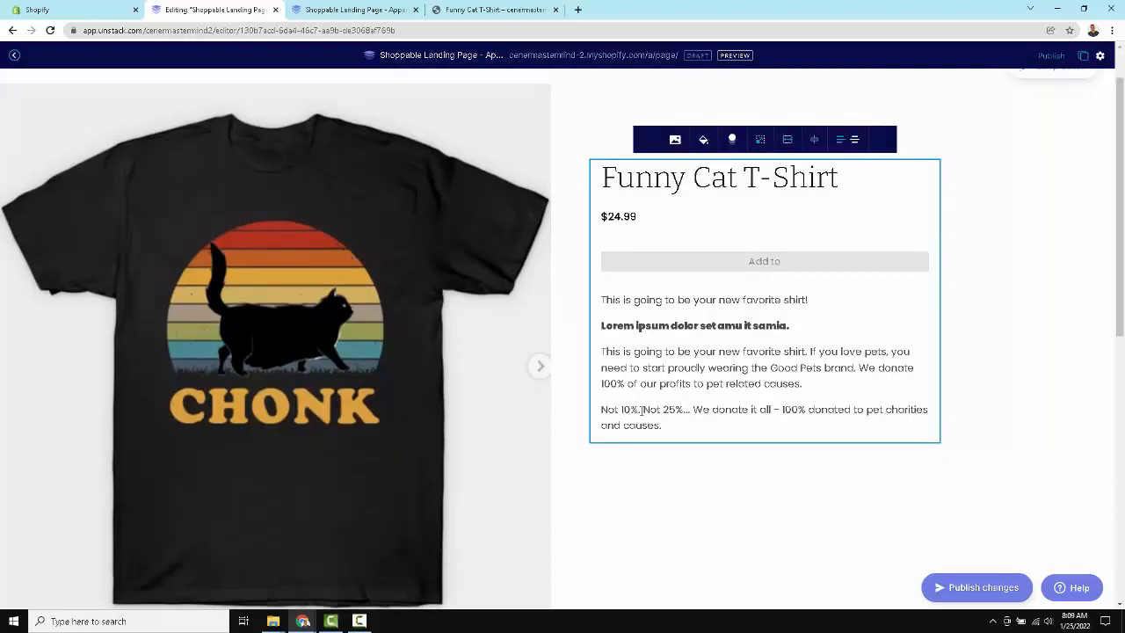
pyautogui.scroll(1, 641, 410)
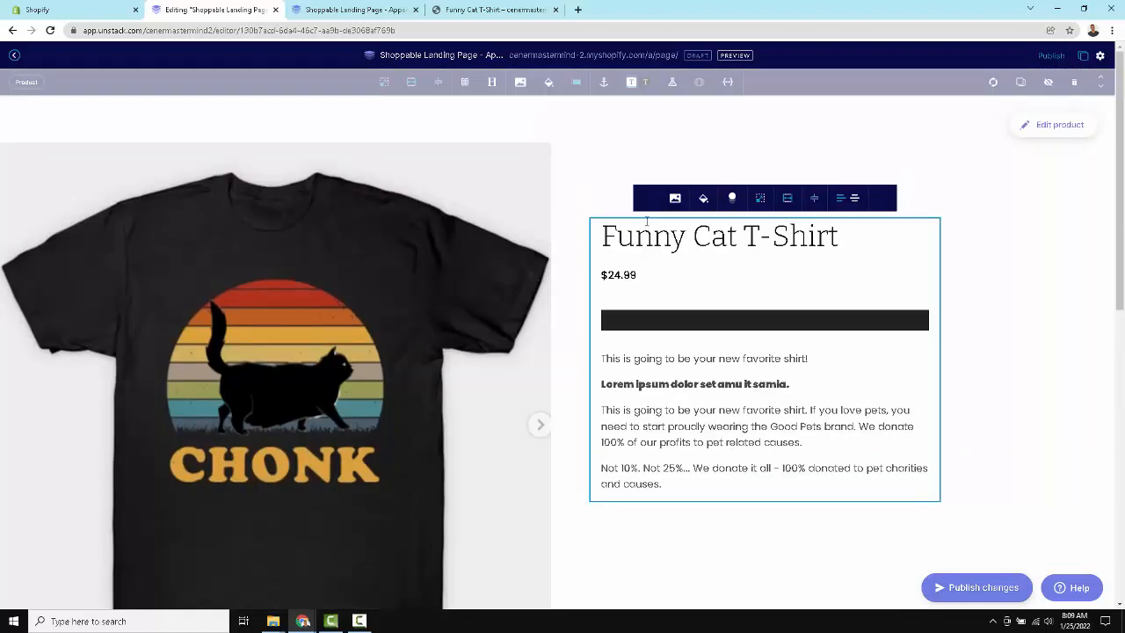
pyautogui.click(666, 143)
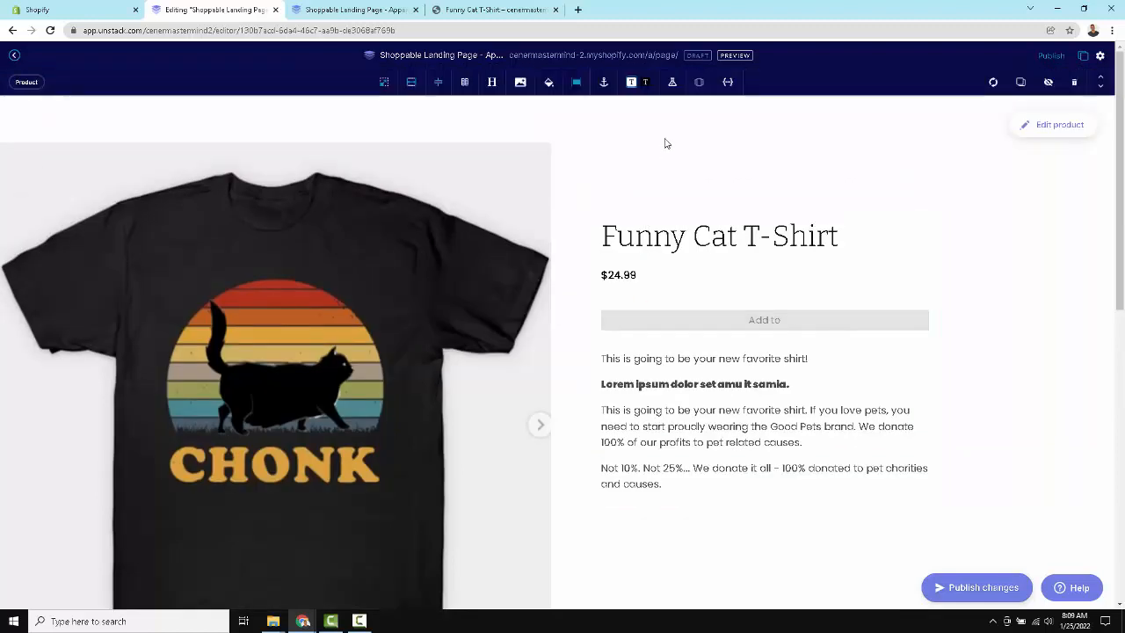
pyautogui.click(659, 245)
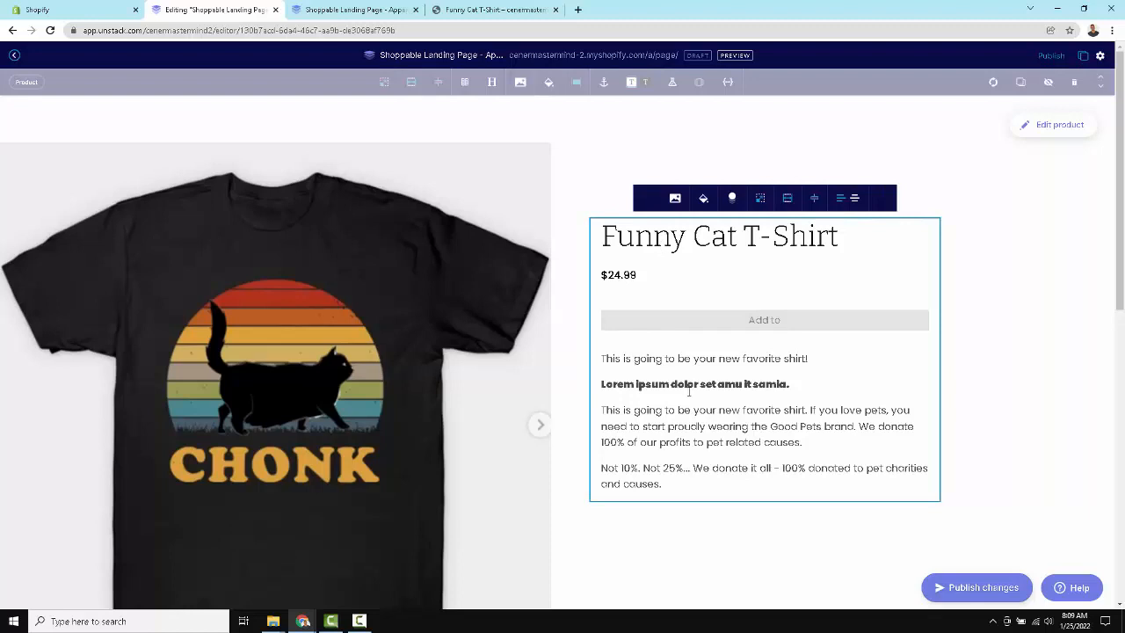
# Step: Replace the Image Callouts section heading with "Are you a fan of Meow Mix? You'll love this shirt!"
pyautogui.scroll(-3, 689, 392)
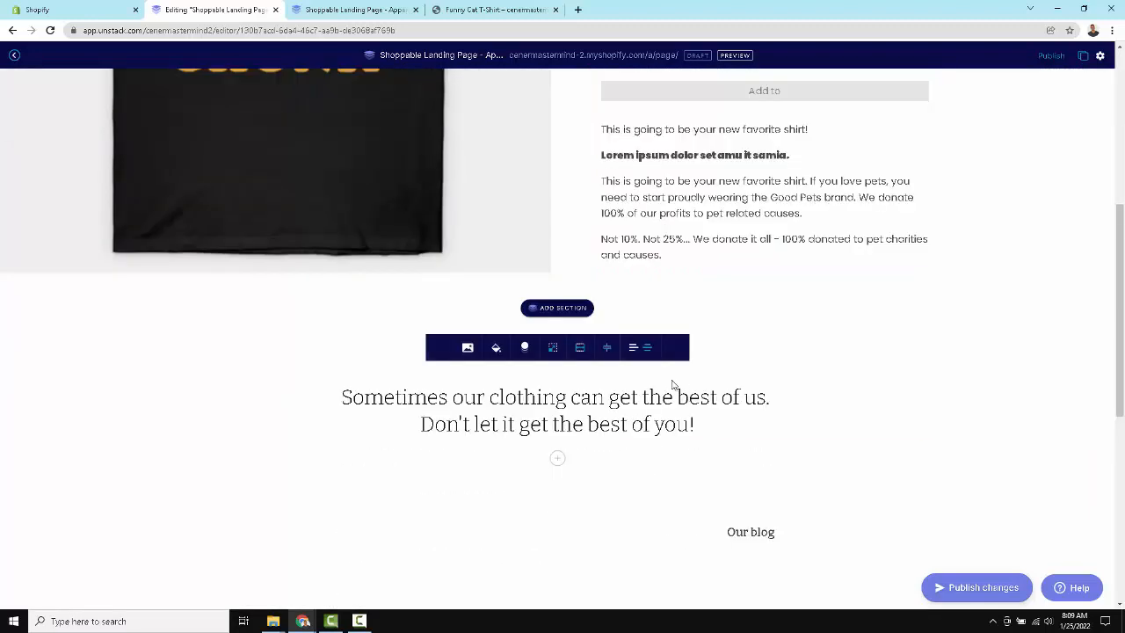
pyautogui.click(608, 411)
pyautogui.hotkey('ctrl', 'a')
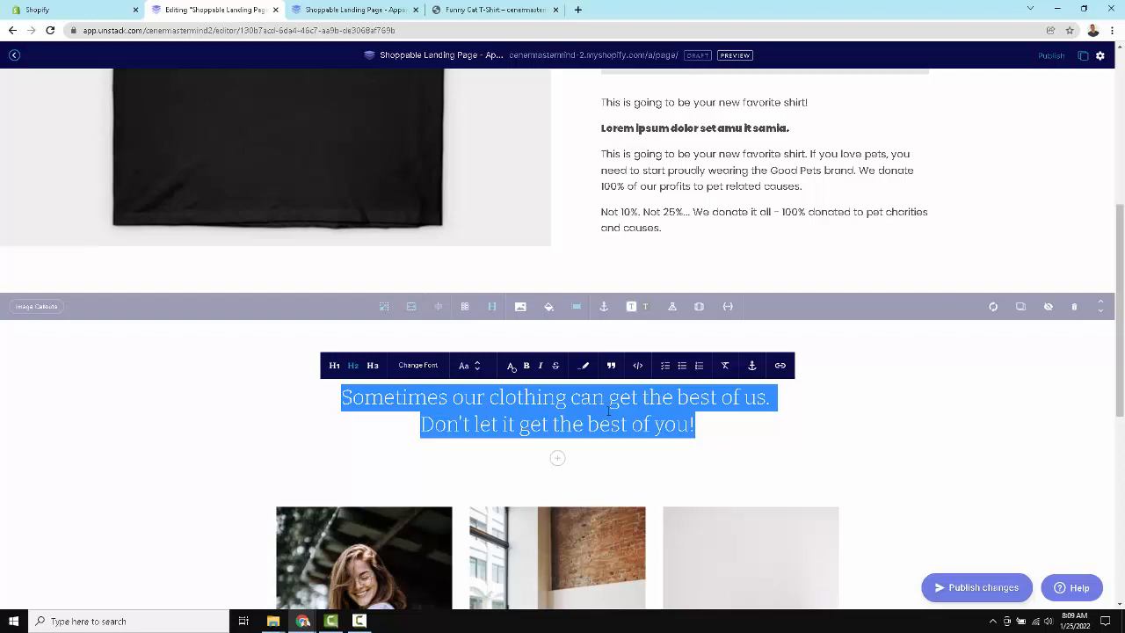
pyautogui.write('A')
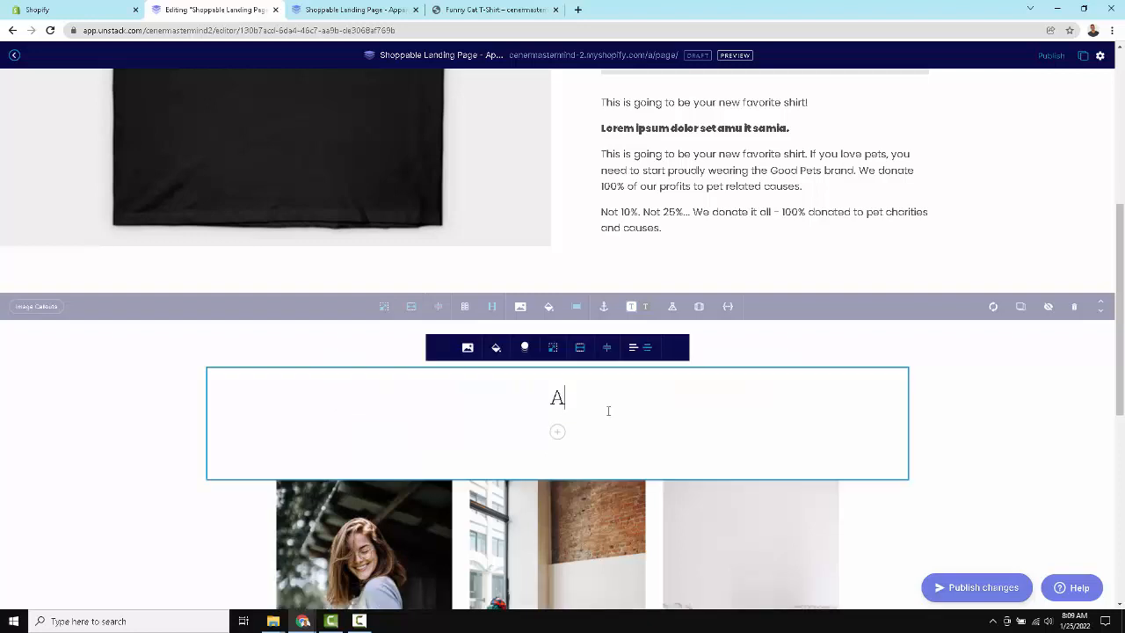
pyautogui.write('re you fan a ')
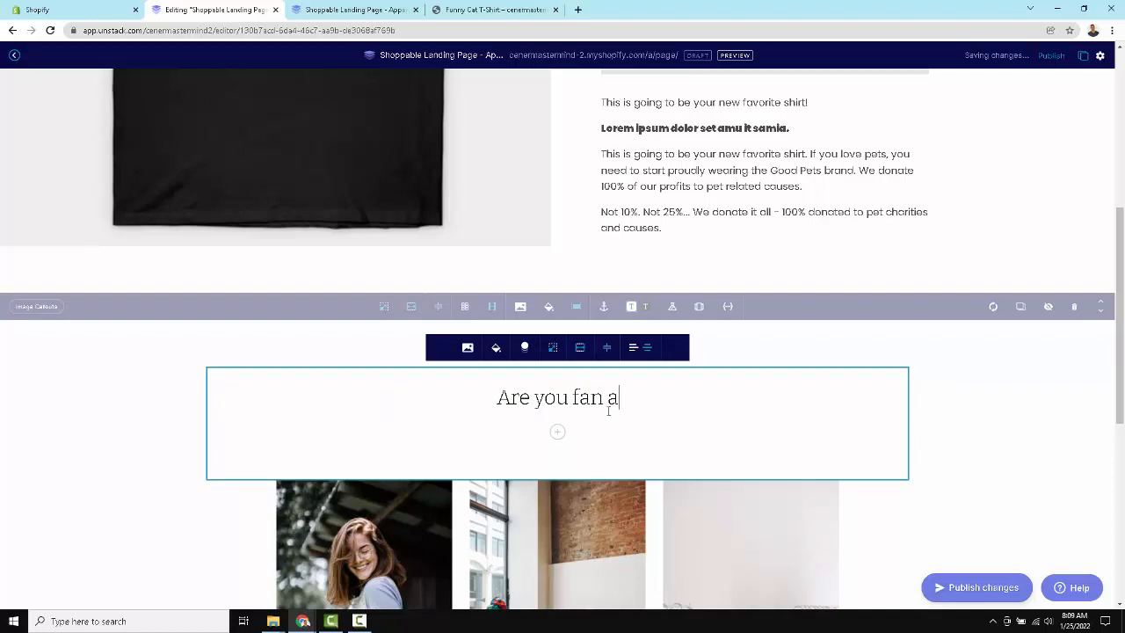
pyautogui.write('o')
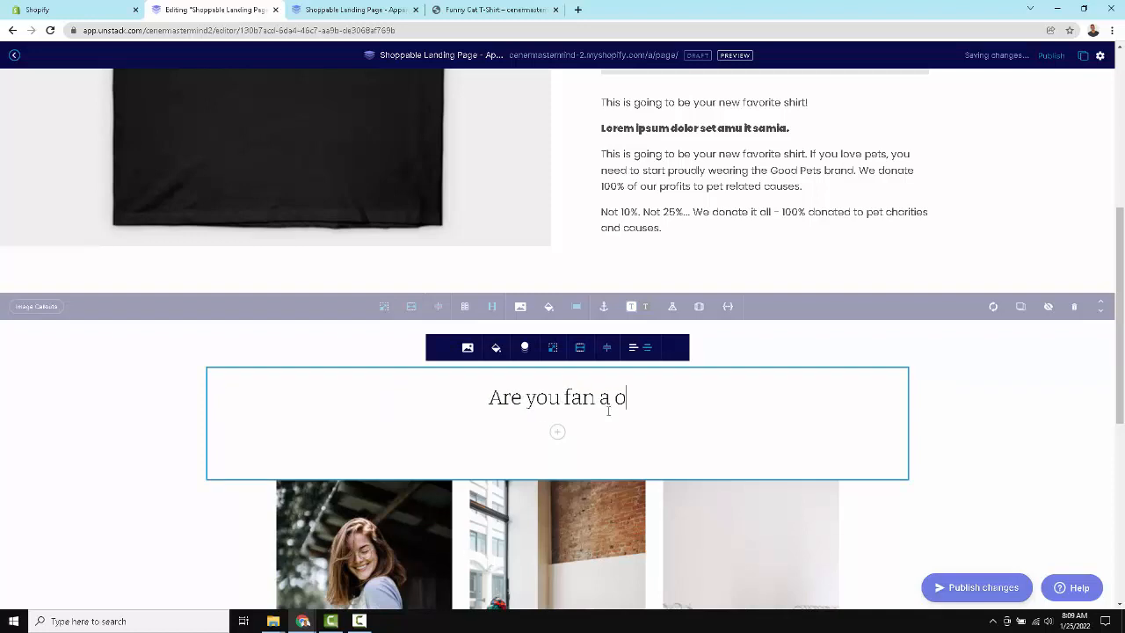
pyautogui.press('BackSpace')
pyautogui.press('BackSpace')
pyautogui.press('BackSpace')
pyautogui.press('BackSpace')
pyautogui.press('BackSpace')
pyautogui.press('BackSpace')
pyautogui.press('BackSpace')
pyautogui.write('a fa')
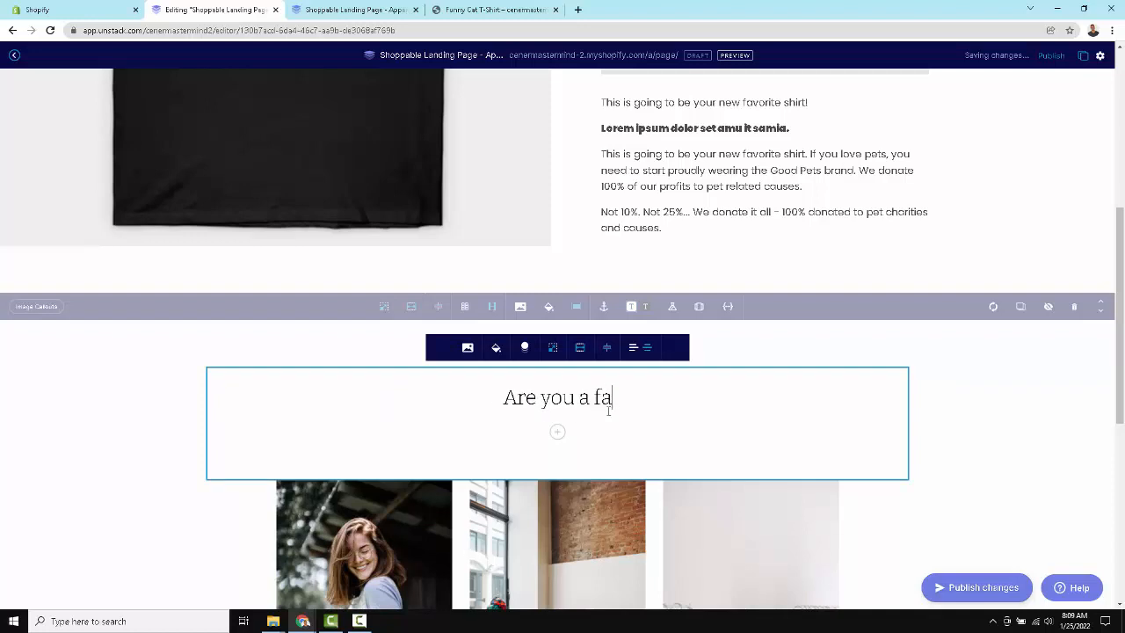
pyautogui.write('n of Meow M')
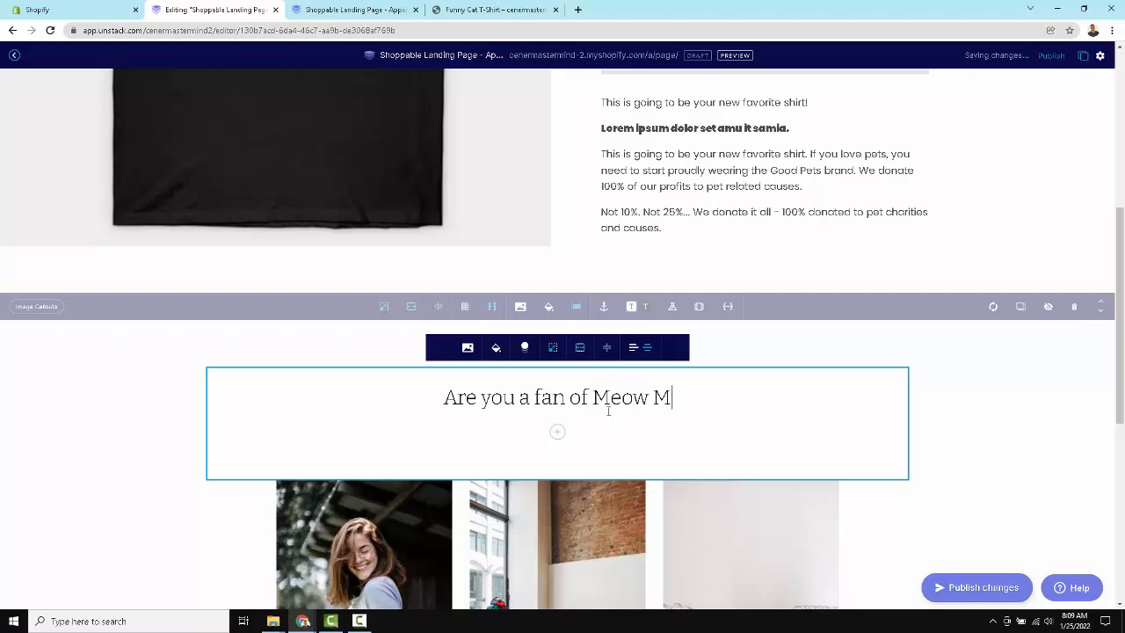
pyautogui.write("ix? You'll l")
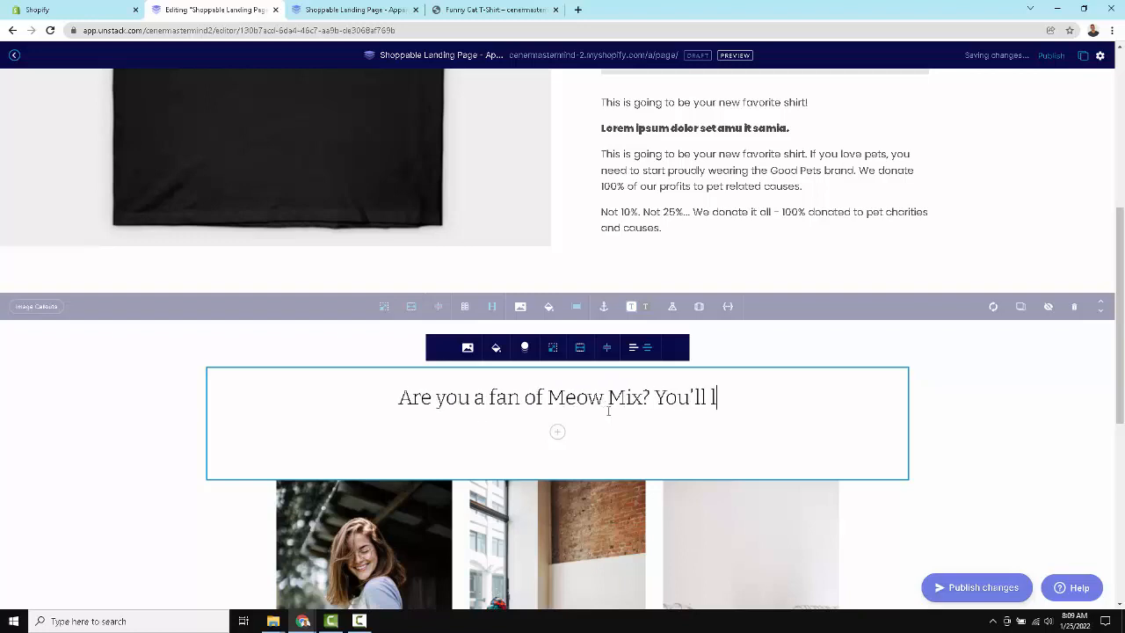
pyautogui.write('ove this shirt!')
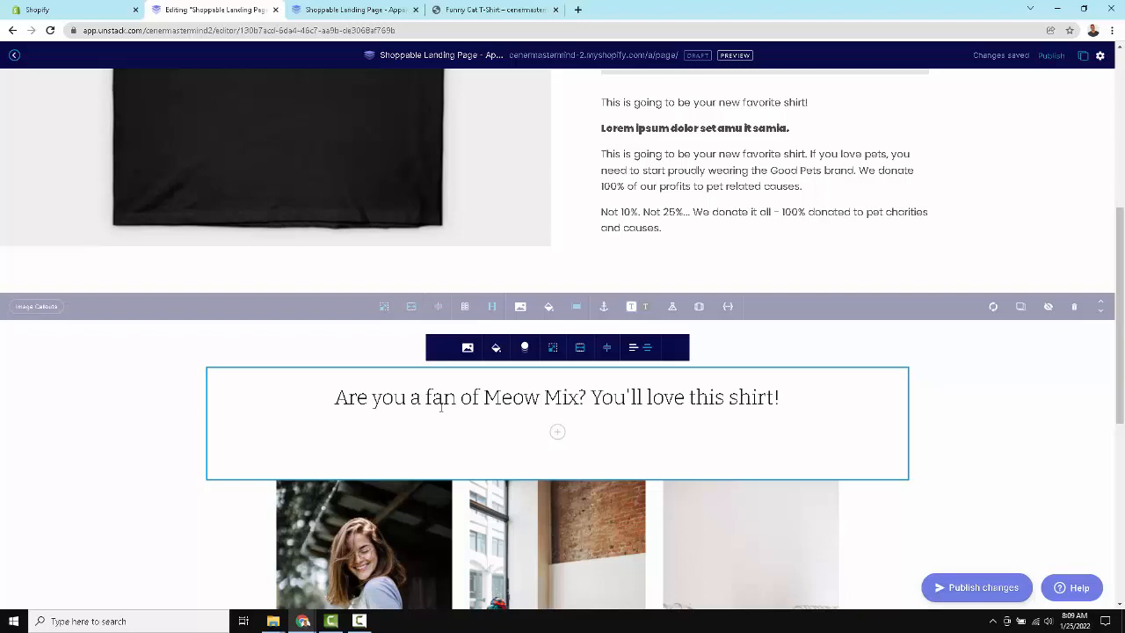
# Step: Rewrite the Image Callouts heading as "If you love dogs, you'll love this fat cat shirt!"
pyautogui.scroll(3, 228, 372)
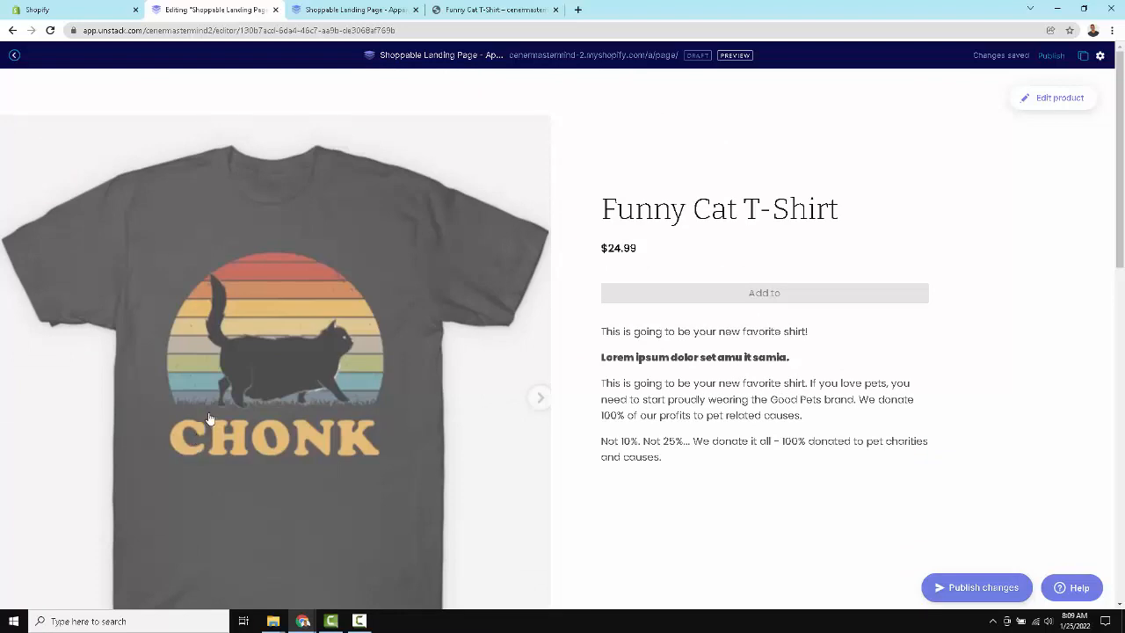
pyautogui.scroll(-3, 202, 387)
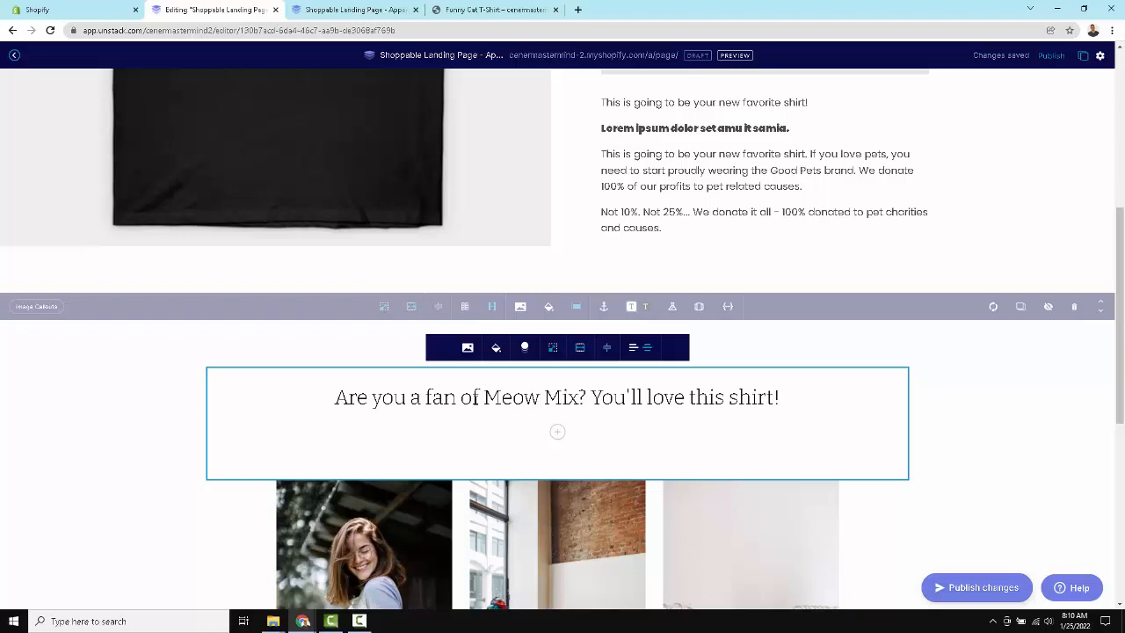
pyautogui.tripleClick(474, 398)
pyautogui.scroll(4, 472, 475)
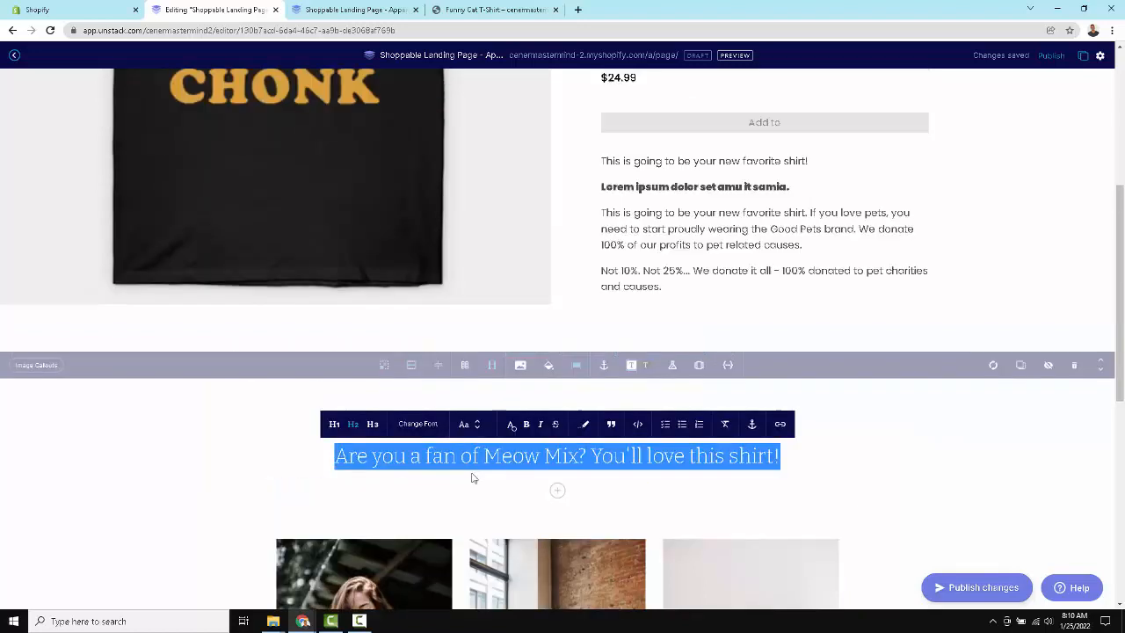
pyautogui.scroll(-2, 474, 482)
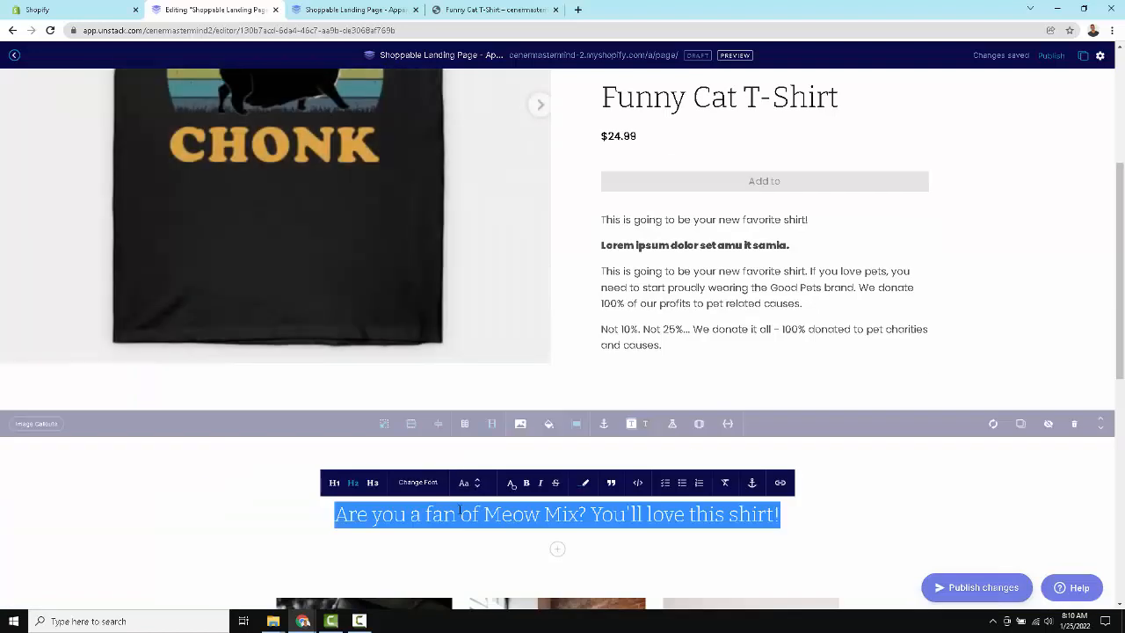
pyautogui.write('Do')
pyautogui.press('BackSpace')
pyautogui.press('BackSpace')
pyautogui.write('If you lov')
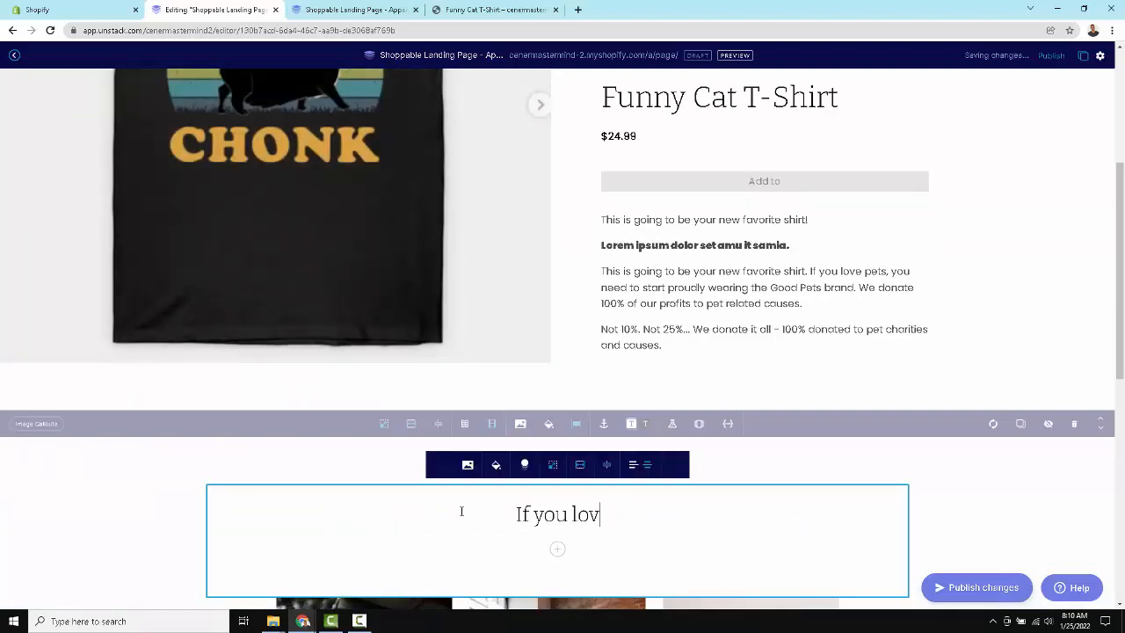
pyautogui.write('e do')
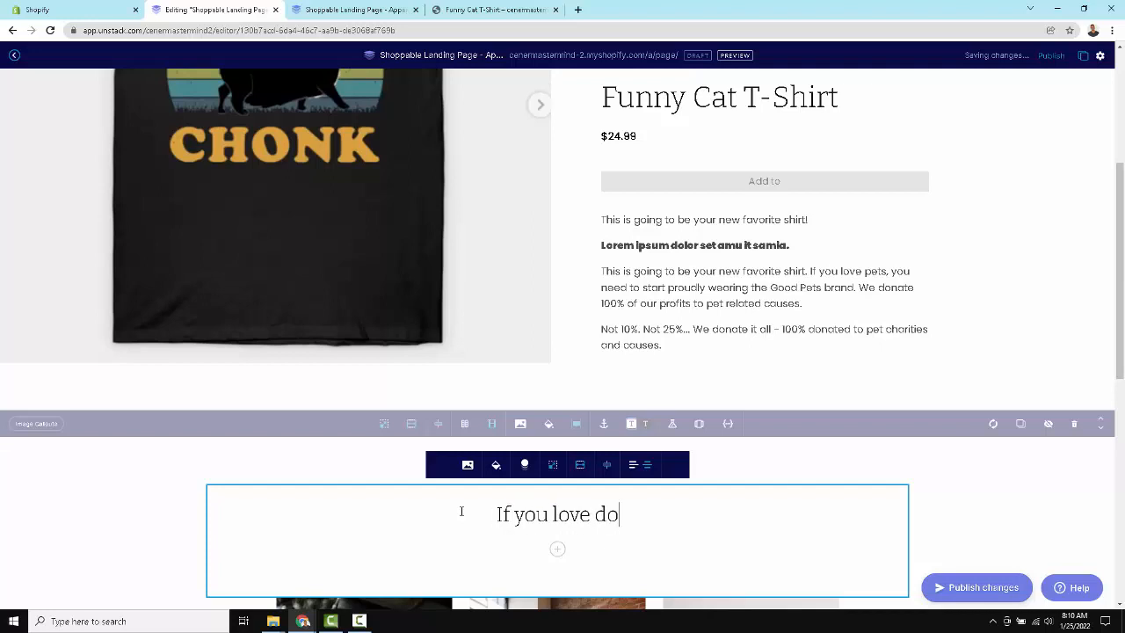
pyautogui.write("gs, you'll love this fat cat shirt!")
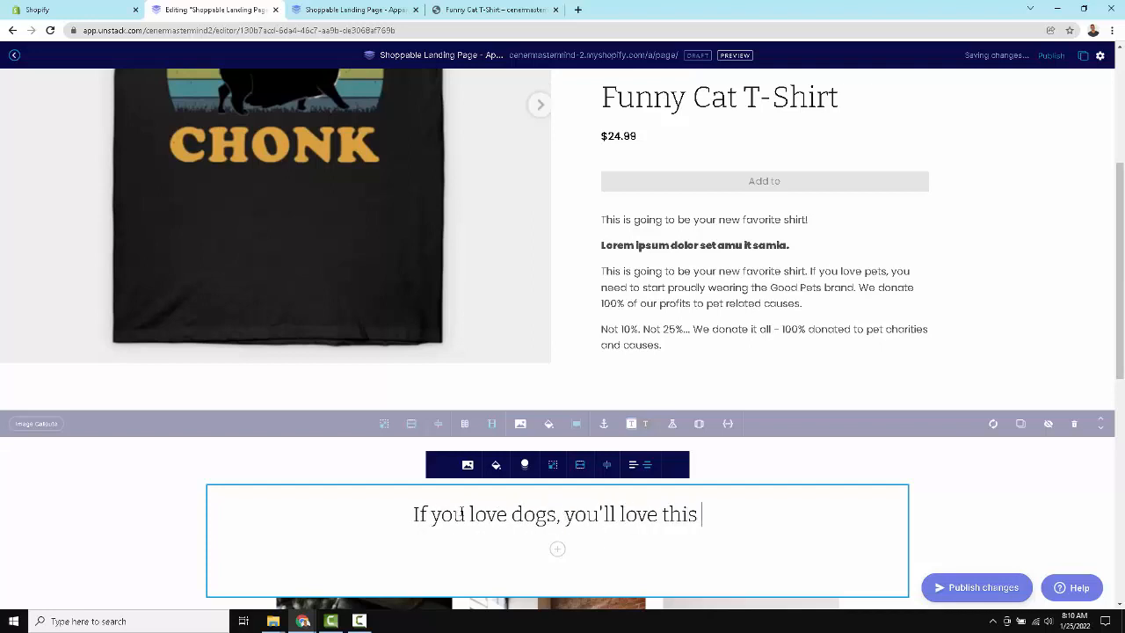
# Step: Change the Image Callouts heading to "If you love tennis, you'll love this shirt!"
pyautogui.tripleClick(461, 514)
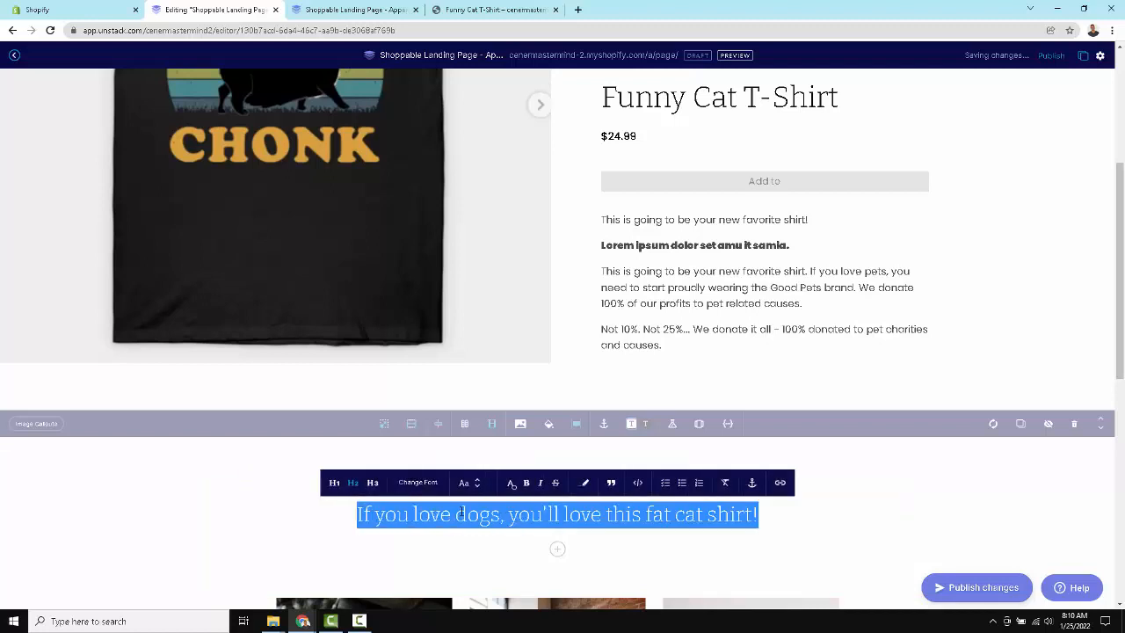
pyautogui.press('BackSpace')
pyautogui.write("If you love tennis, you'll love this shirt!")
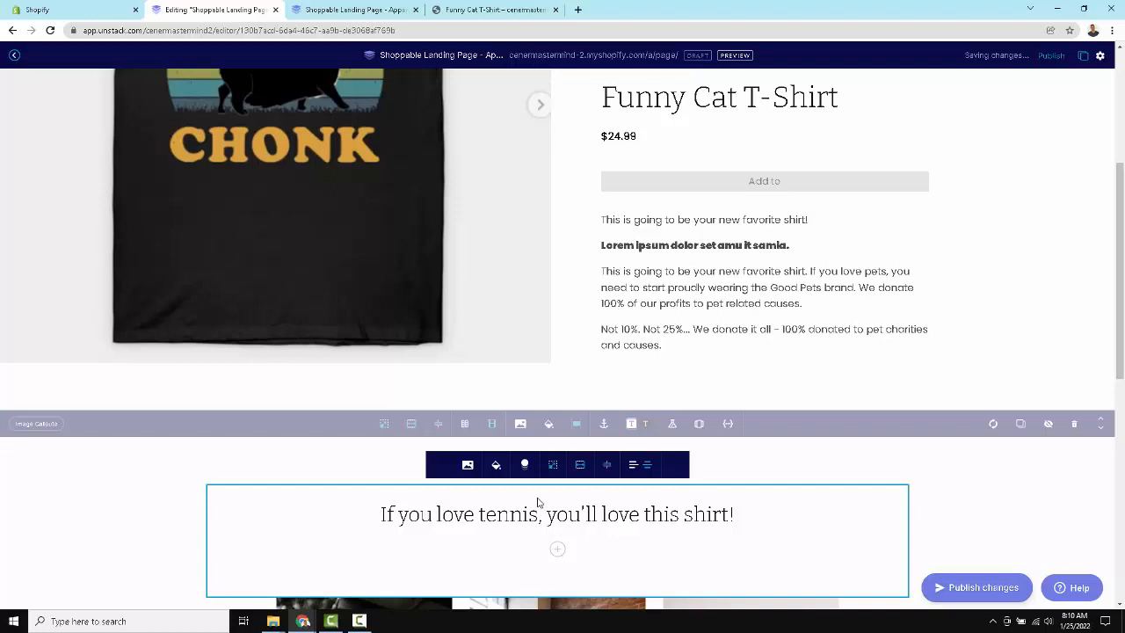
# Step: Set the Image Callouts heading to "If you're from New Jersey, you'll love this!"
pyautogui.tripleClick(532, 516)
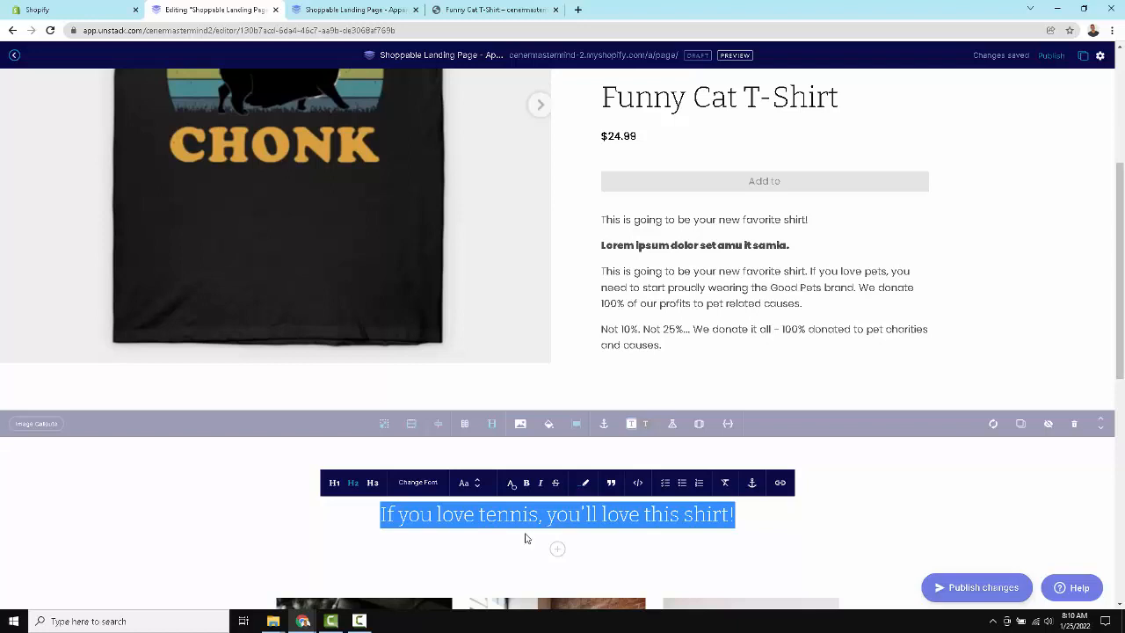
pyautogui.tripleClick(515, 515)
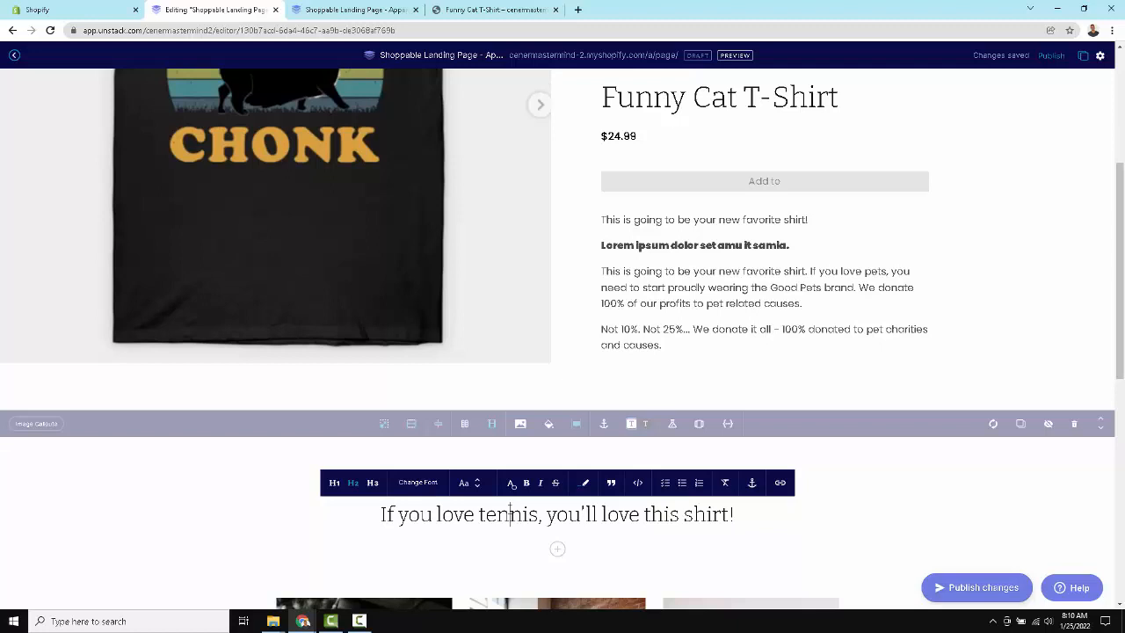
pyautogui.write("If you're")
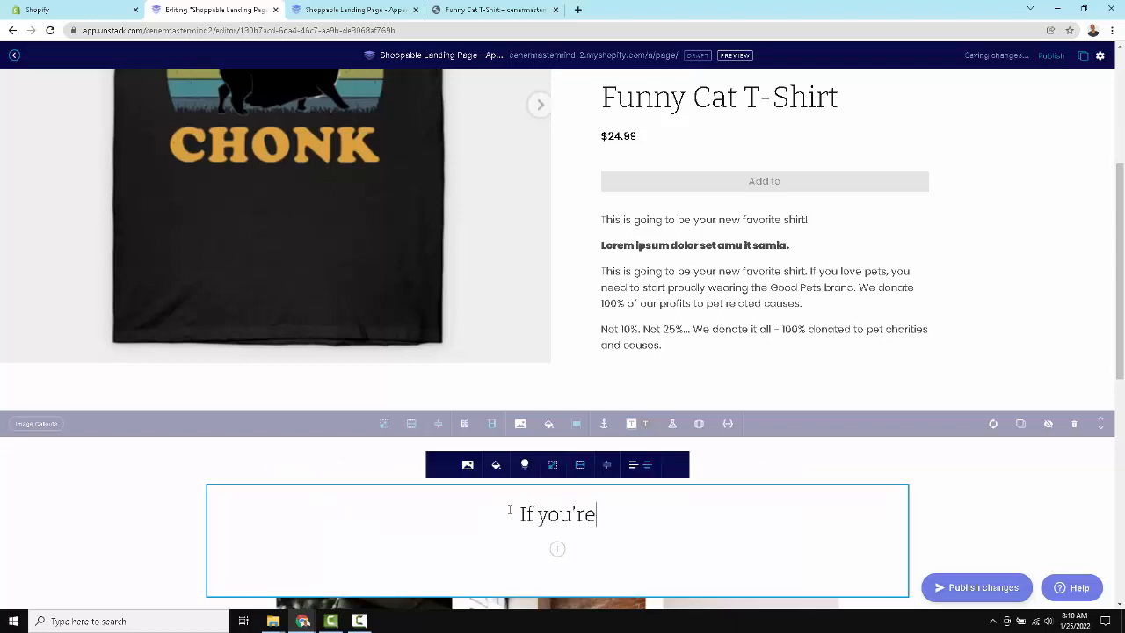
pyautogui.write(' from New Jersey!')
pyautogui.press('BackSpace')
pyautogui.write(', oyhuj')
pyautogui.press('BackSpace')
pyautogui.press('BackSpace')
pyautogui.press('BackSpace')
pyautogui.press('BackSpace')
pyautogui.press('BackSpace')
pyautogui.press('BackSpace')
pyautogui.write("you'll love this!")
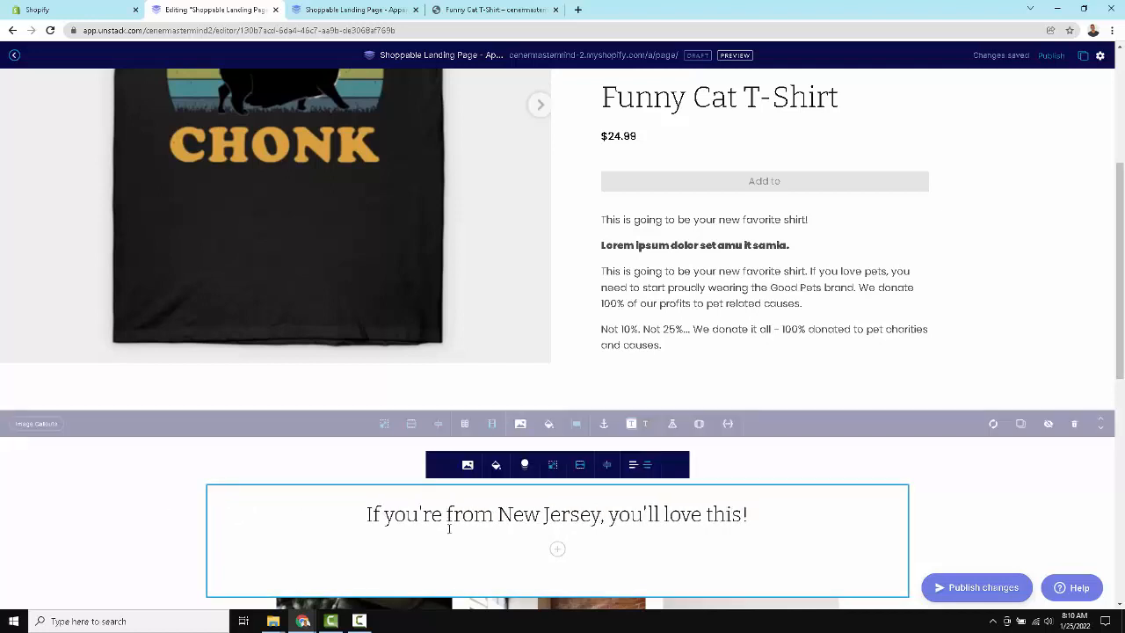
pyautogui.scroll(-3, 508, 466)
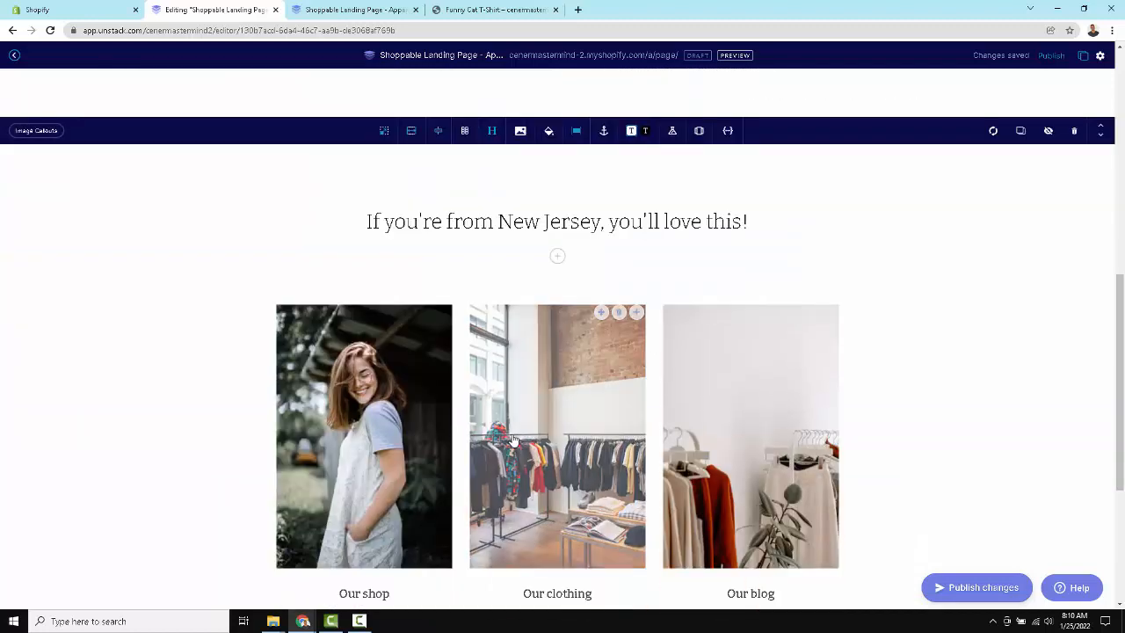
pyautogui.scroll(2, 515, 440)
pyautogui.click(519, 420)
pyautogui.click(498, 413)
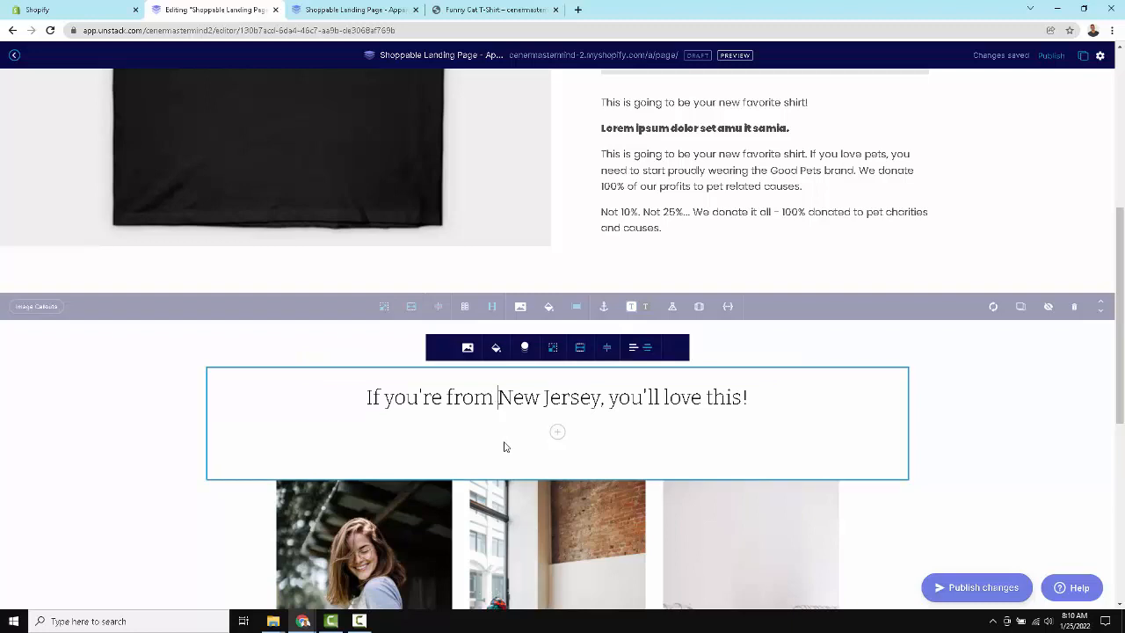
# Step: Compare the default product page preview with the published cat-example page's product section, feature callouts and customer photos
pyautogui.scroll(5, 504, 446)
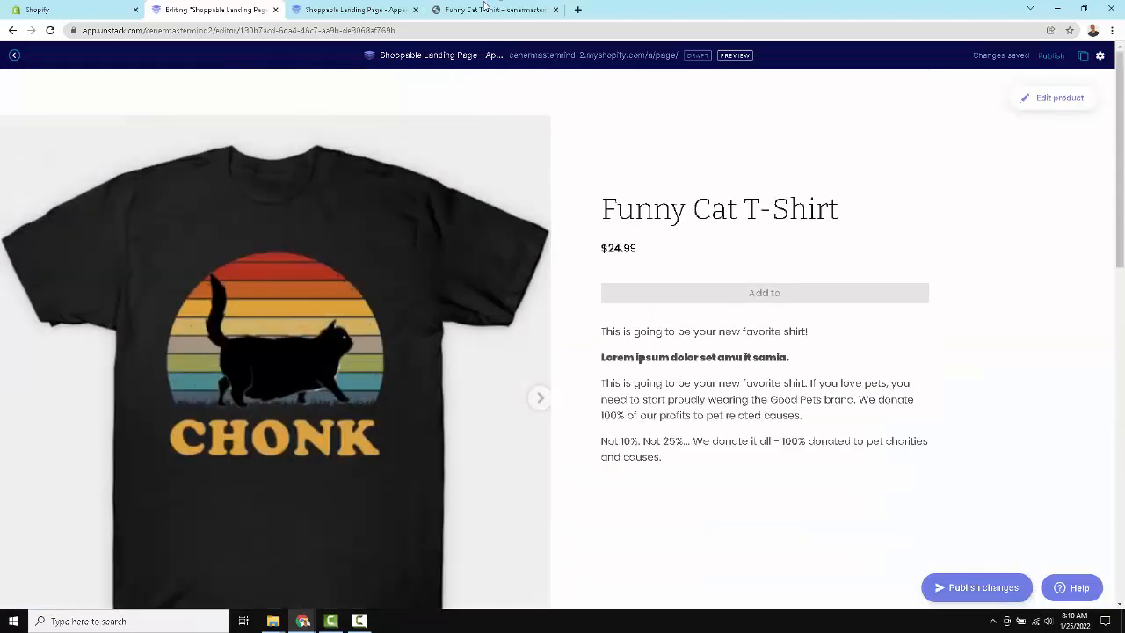
pyautogui.click(496, 10)
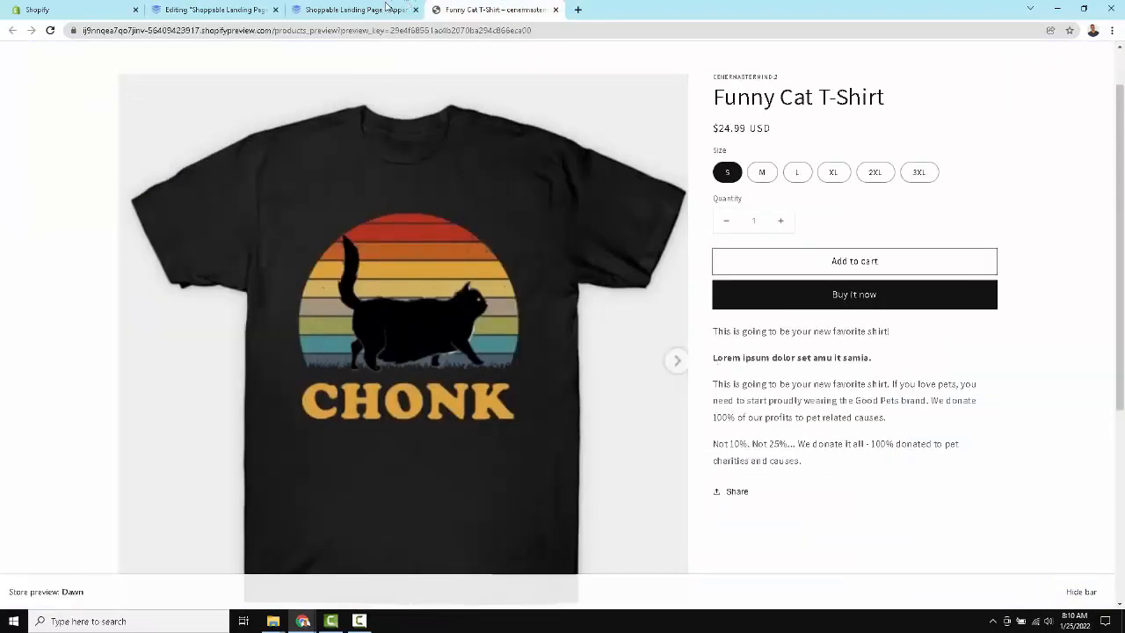
pyautogui.click(370, 9)
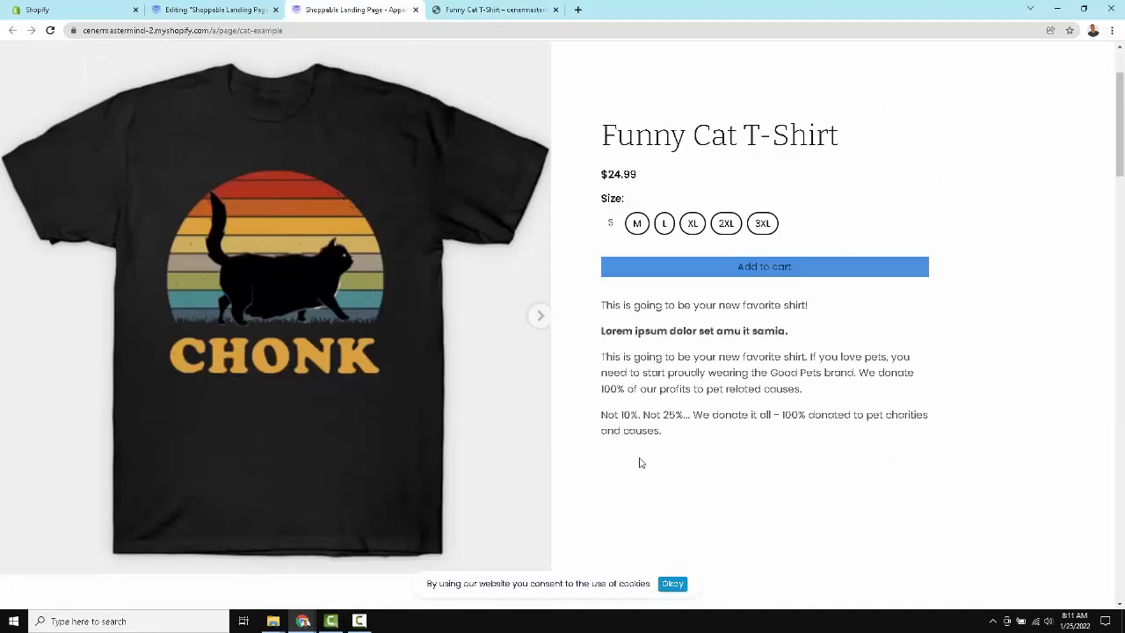
pyautogui.scroll(-5, 641, 463)
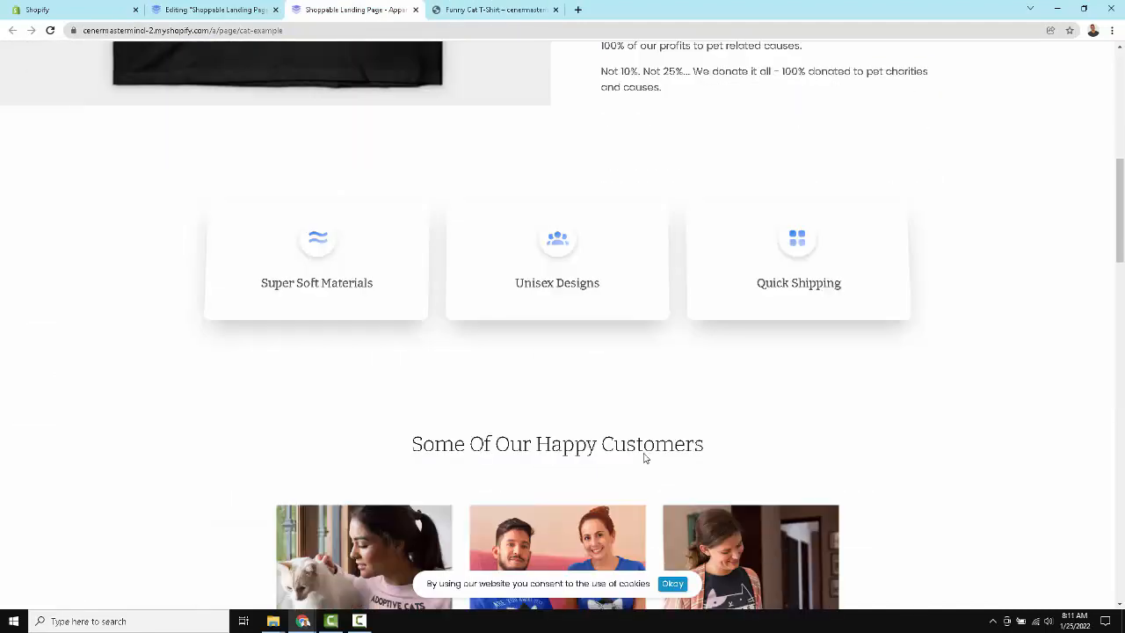
pyautogui.scroll(-3, 644, 457)
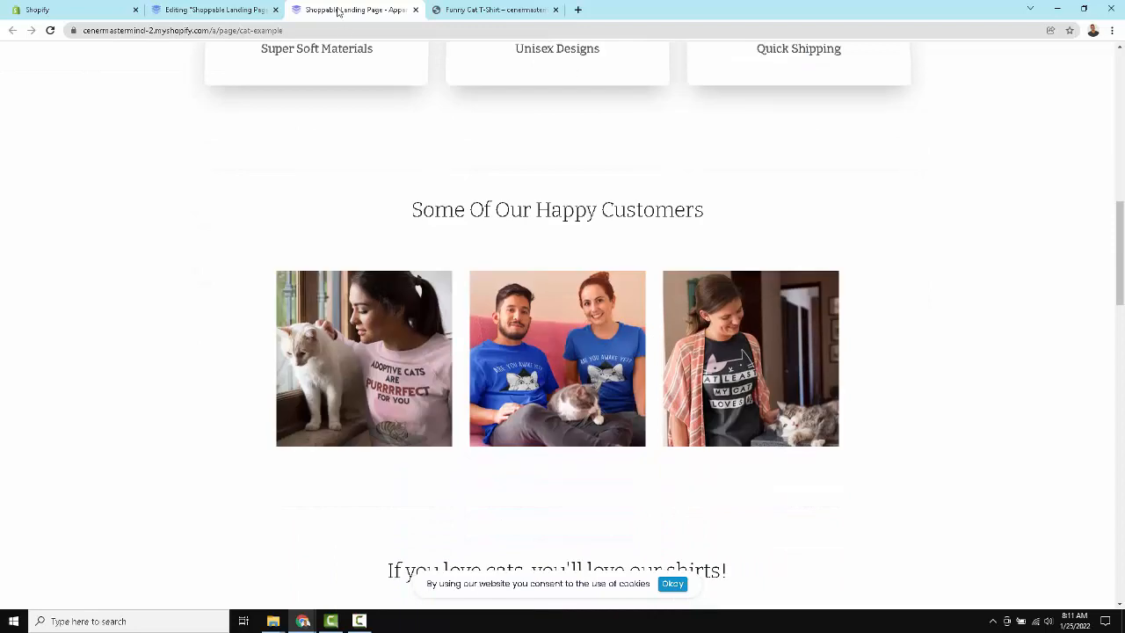
# Step: Review the draft page's product section, the New Jersey heading and the Image Callouts beneath it in the editor
pyautogui.click(219, 9)
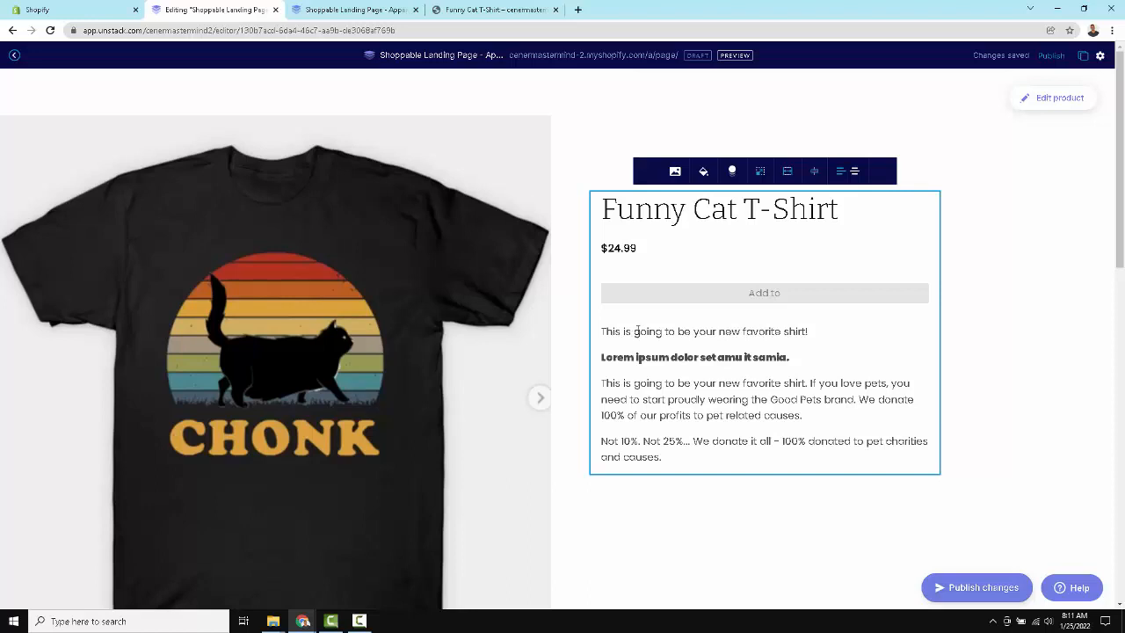
pyautogui.scroll(-5, 634, 331)
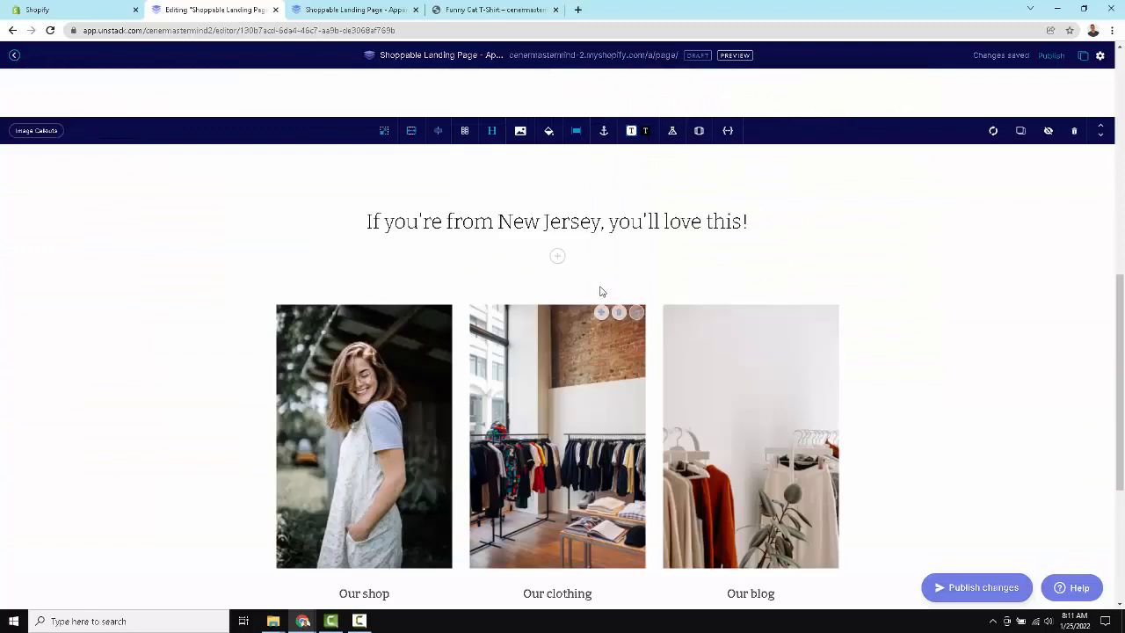
pyautogui.tripleClick(559, 224)
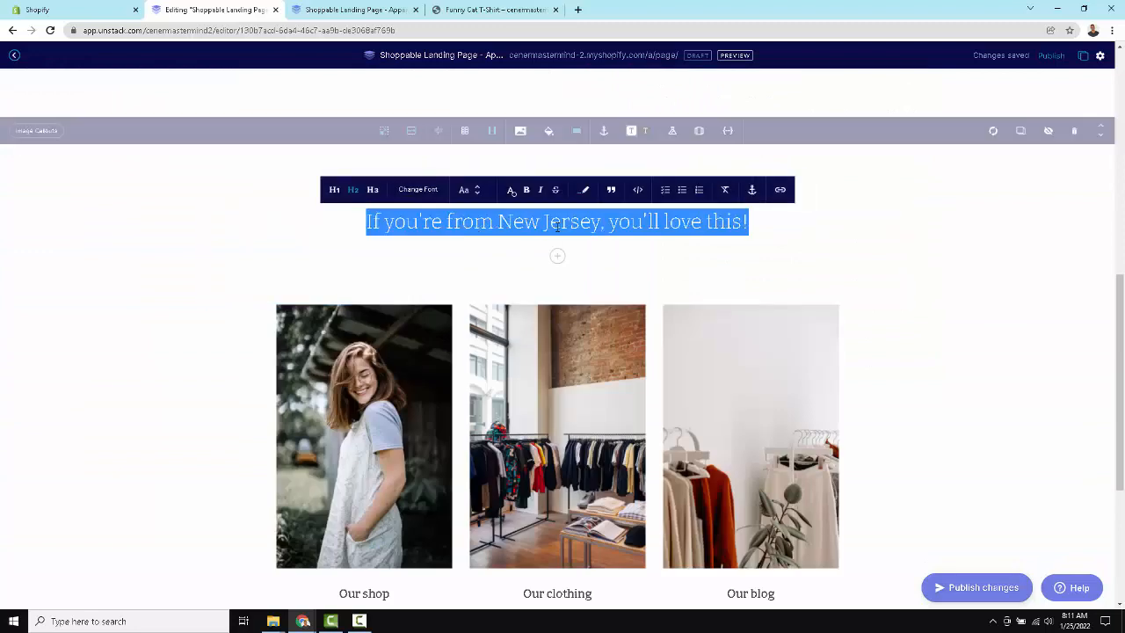
pyautogui.scroll(5, 568, 390)
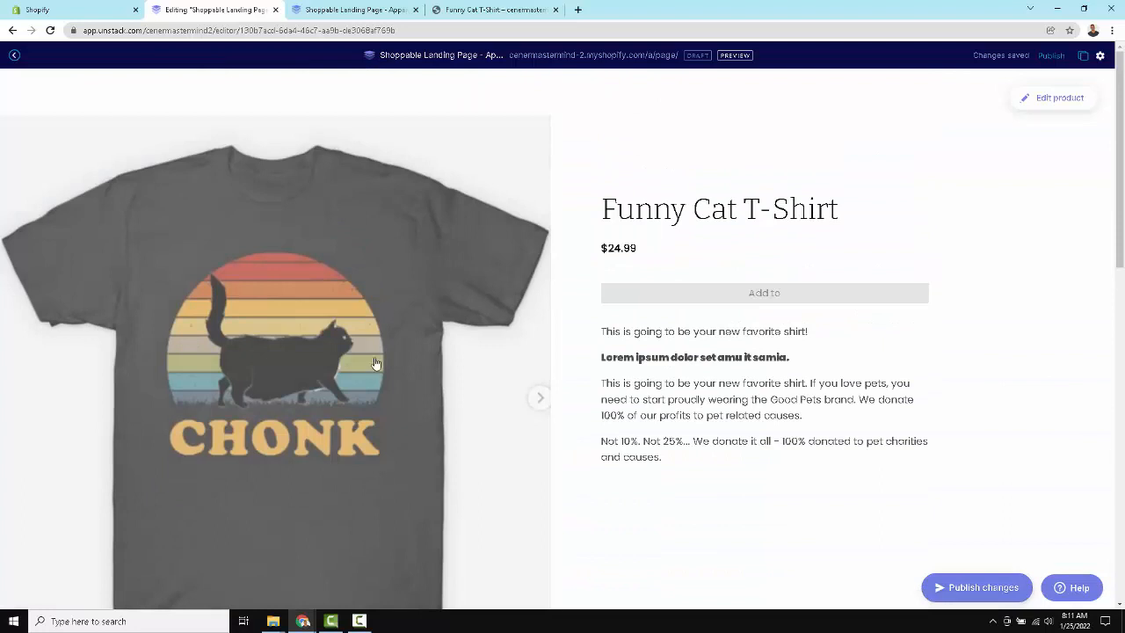
pyautogui.scroll(-1, 450, 479)
pyautogui.scroll(-3, 450, 479)
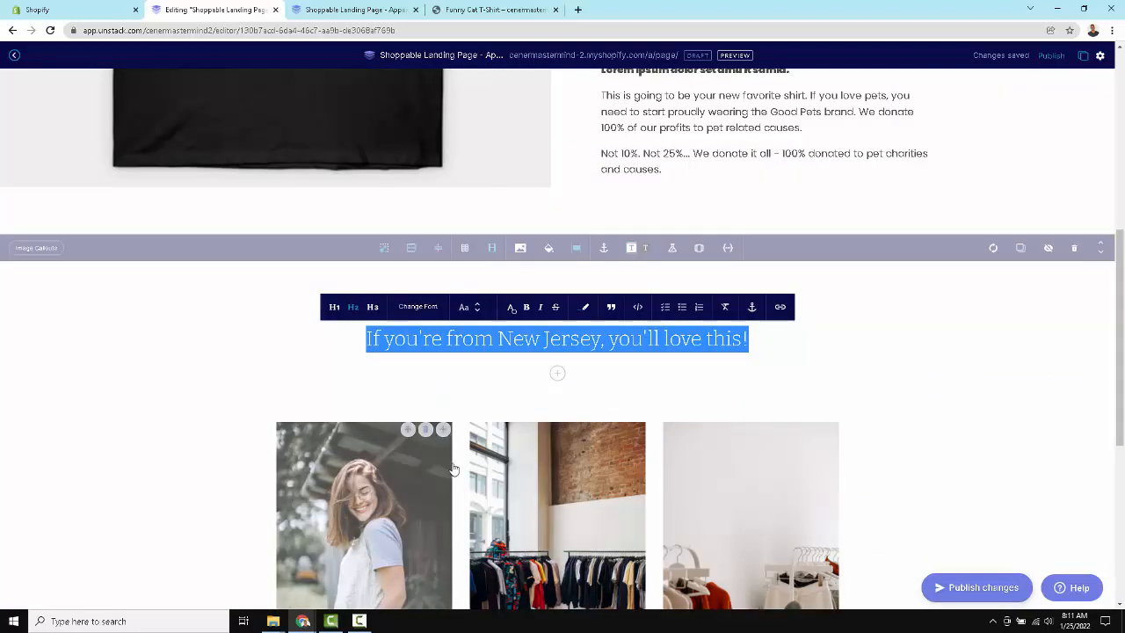
pyautogui.scroll(2, 461, 389)
pyautogui.scroll(2, 485, 437)
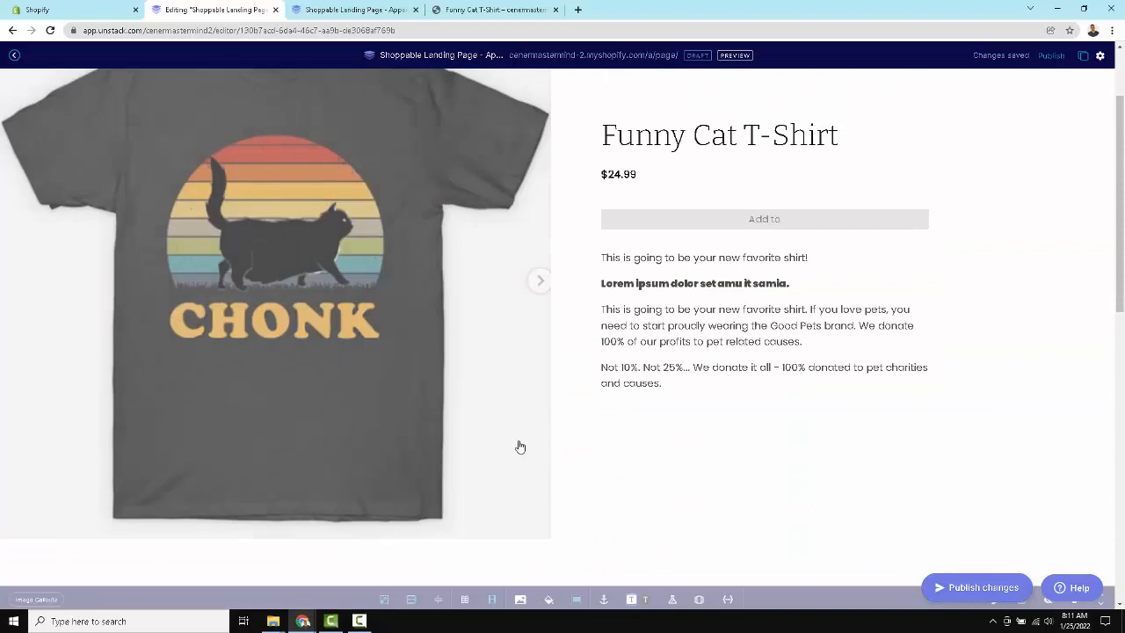
pyautogui.scroll(-2, 527, 466)
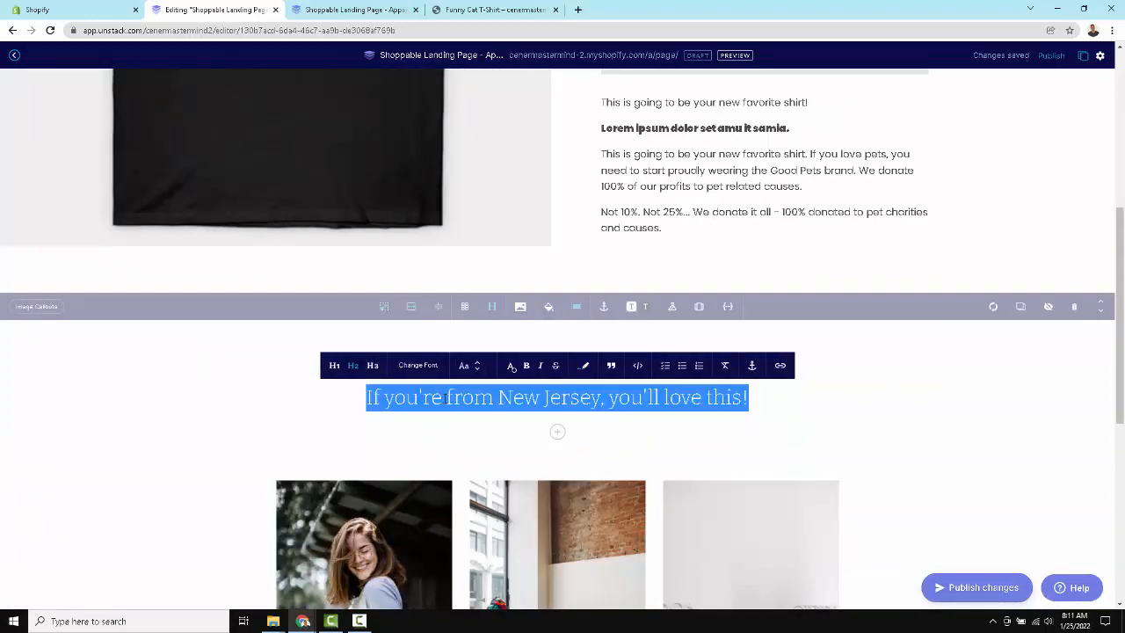
pyautogui.scroll(-2, 459, 450)
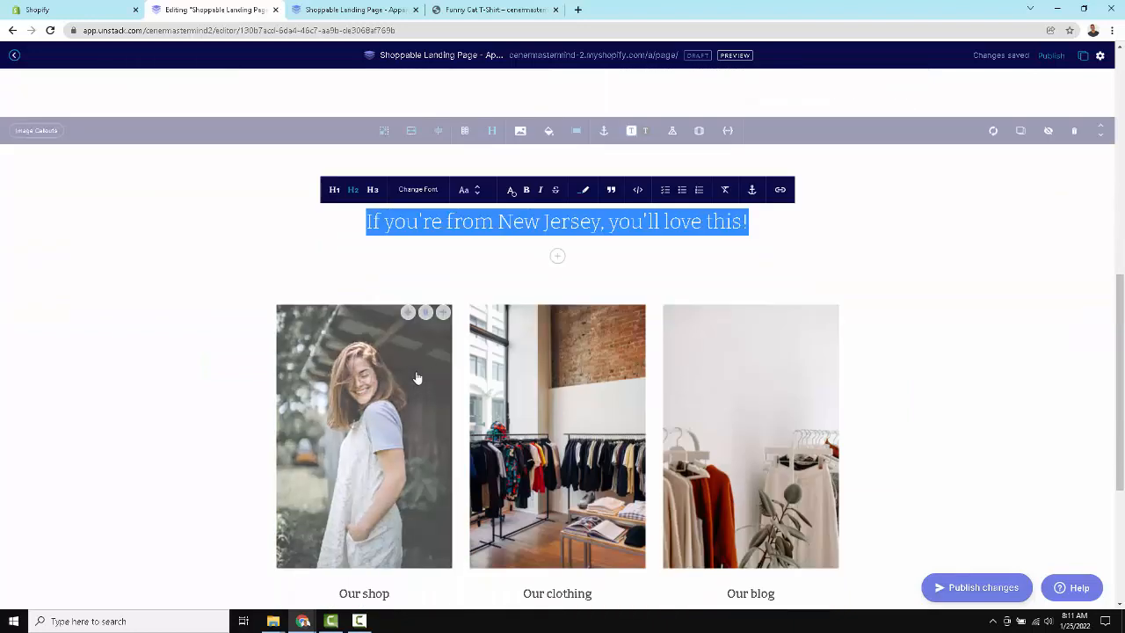
pyautogui.scroll(6, 531, 484)
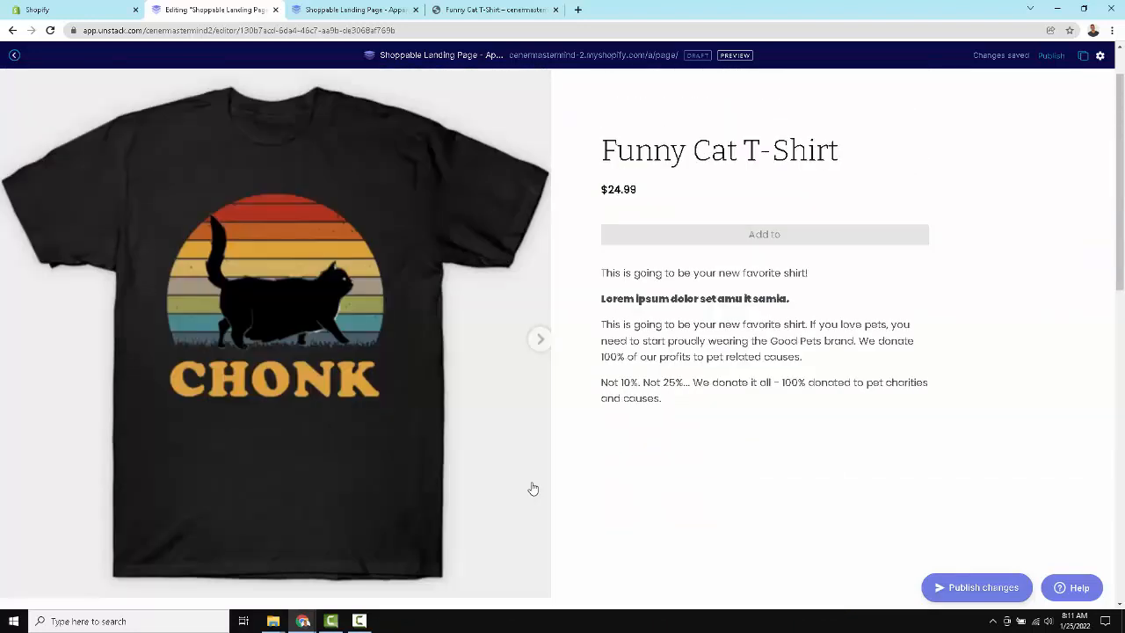
pyautogui.click(661, 340)
pyautogui.scroll(-3, 664, 413)
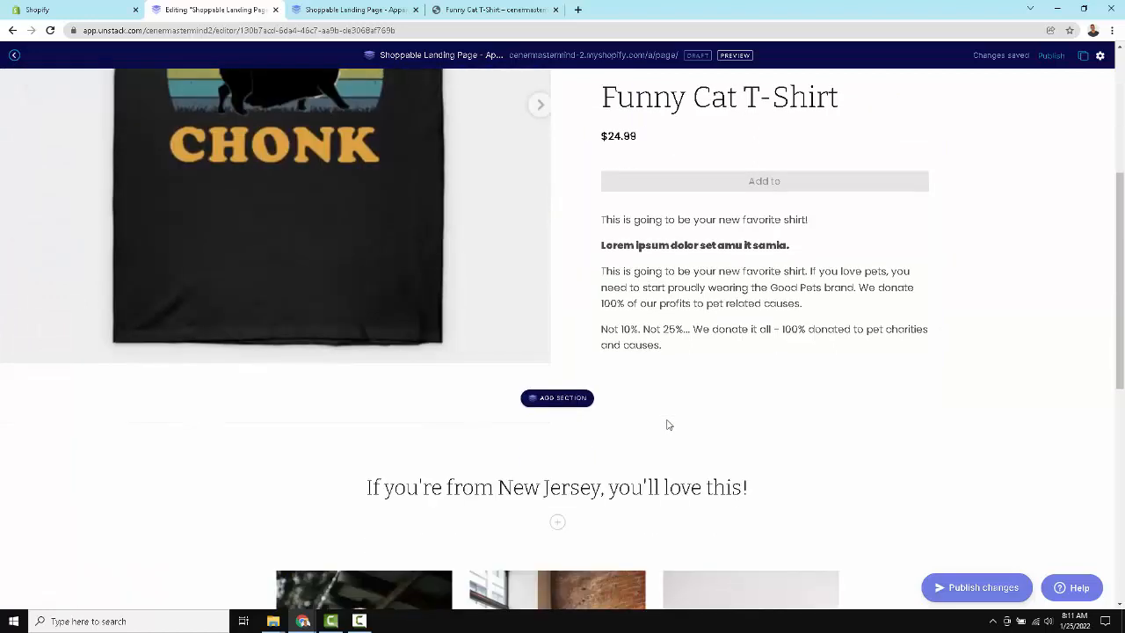
pyautogui.moveTo(669, 425)
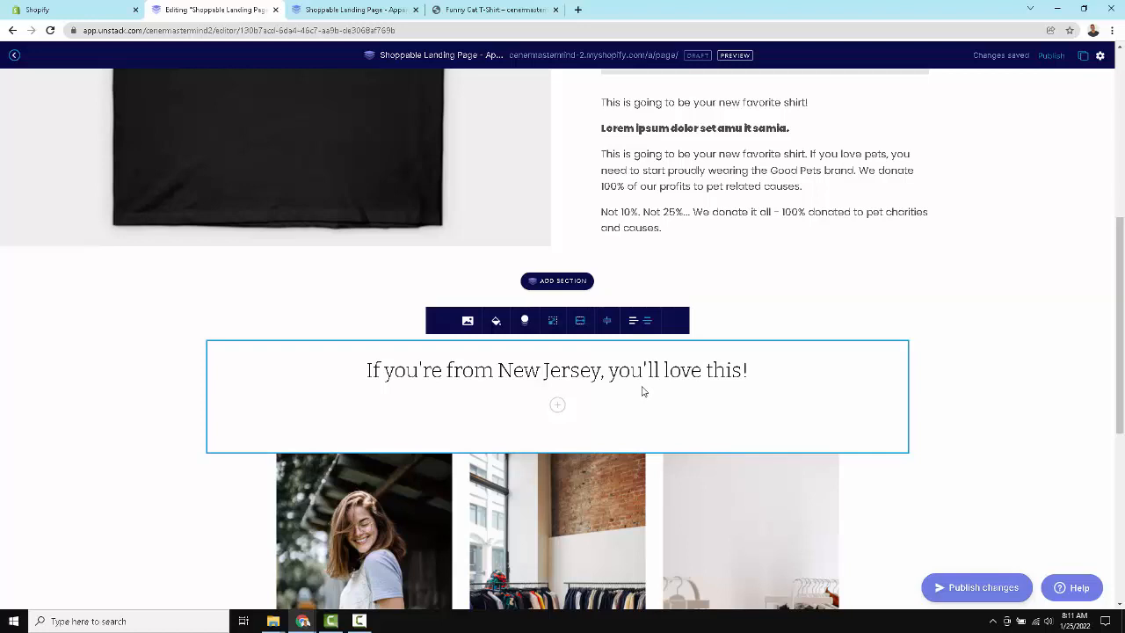
pyautogui.scroll(-2, 752, 333)
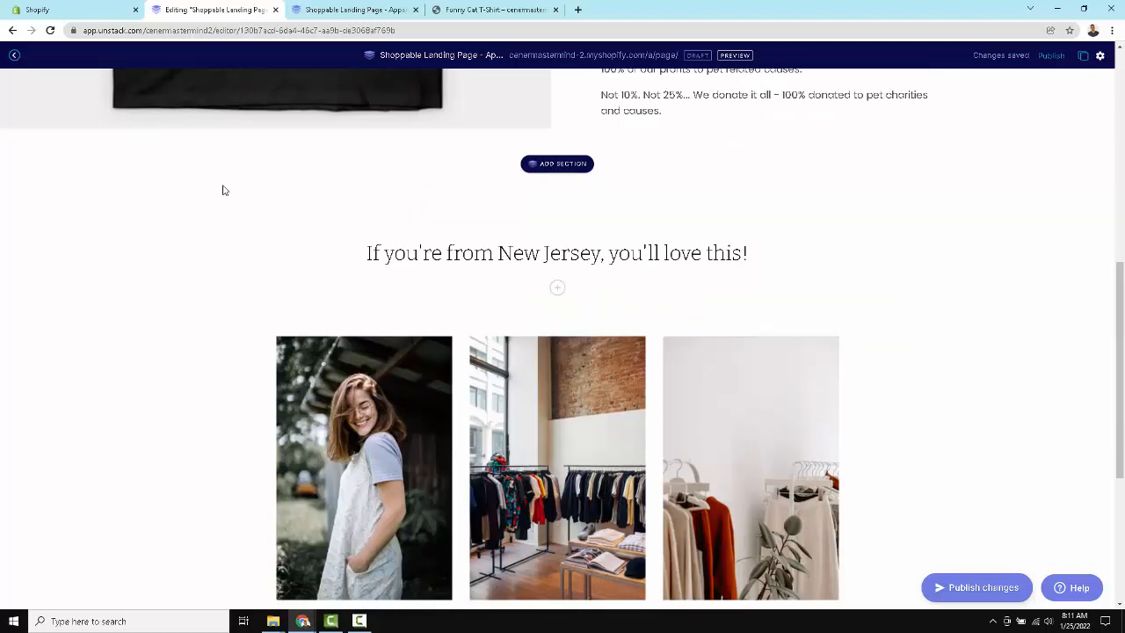
pyautogui.scroll(-2, 223, 189)
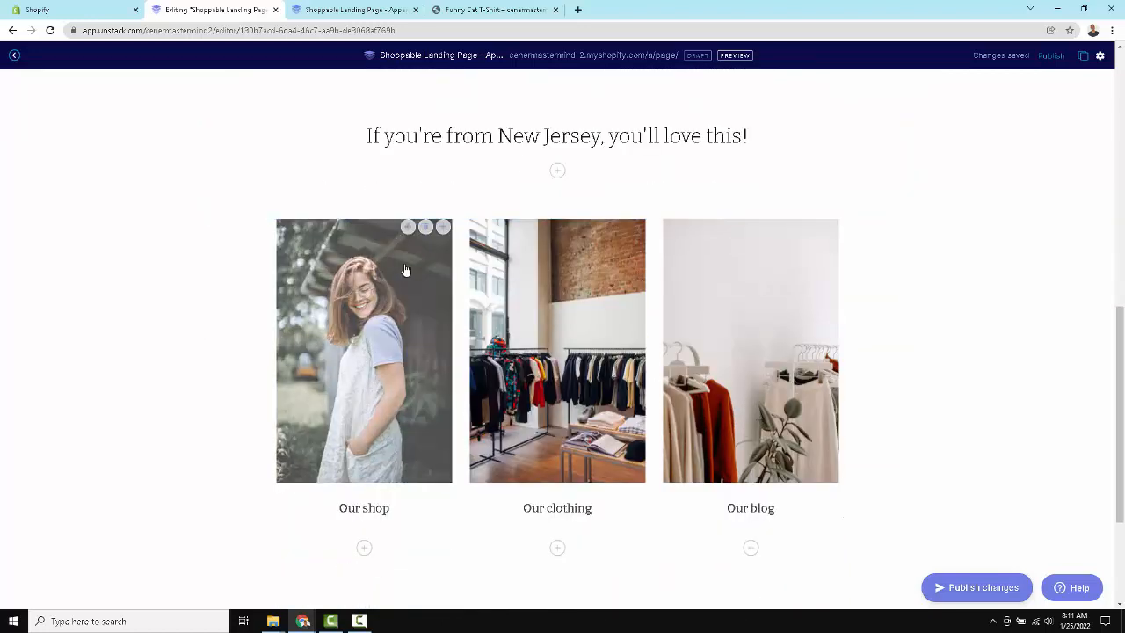
pyautogui.scroll(-2, 432, 360)
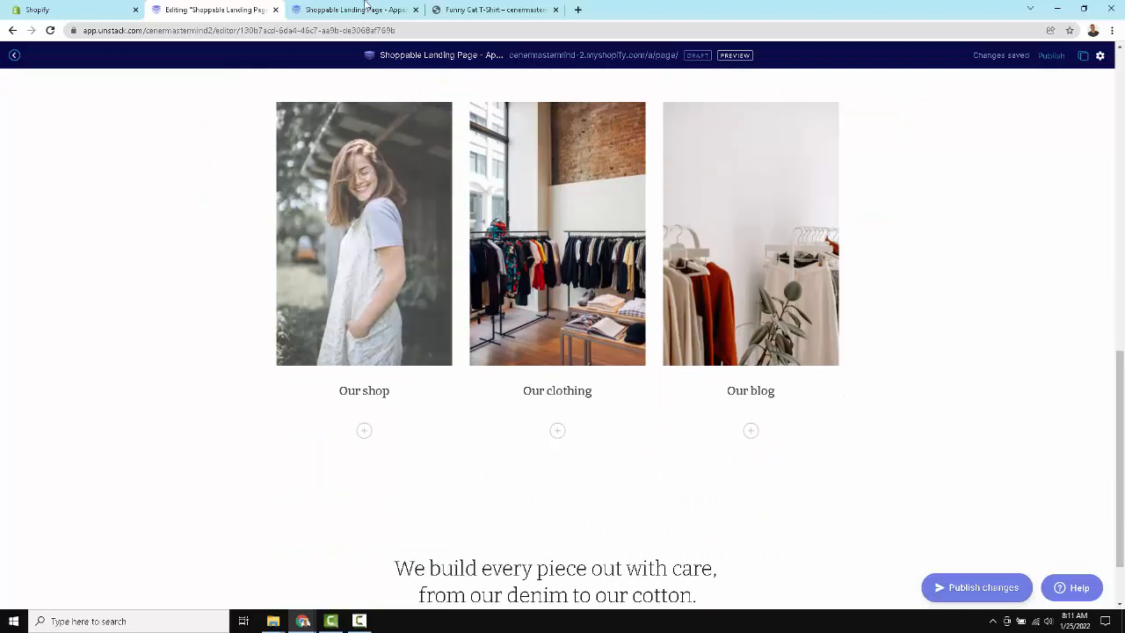
# Step: Compare the published cat-example page's product section with the same section in the draft
pyautogui.hotkey('ctrl', 'Tab')
pyautogui.scroll(10, 522, 372)
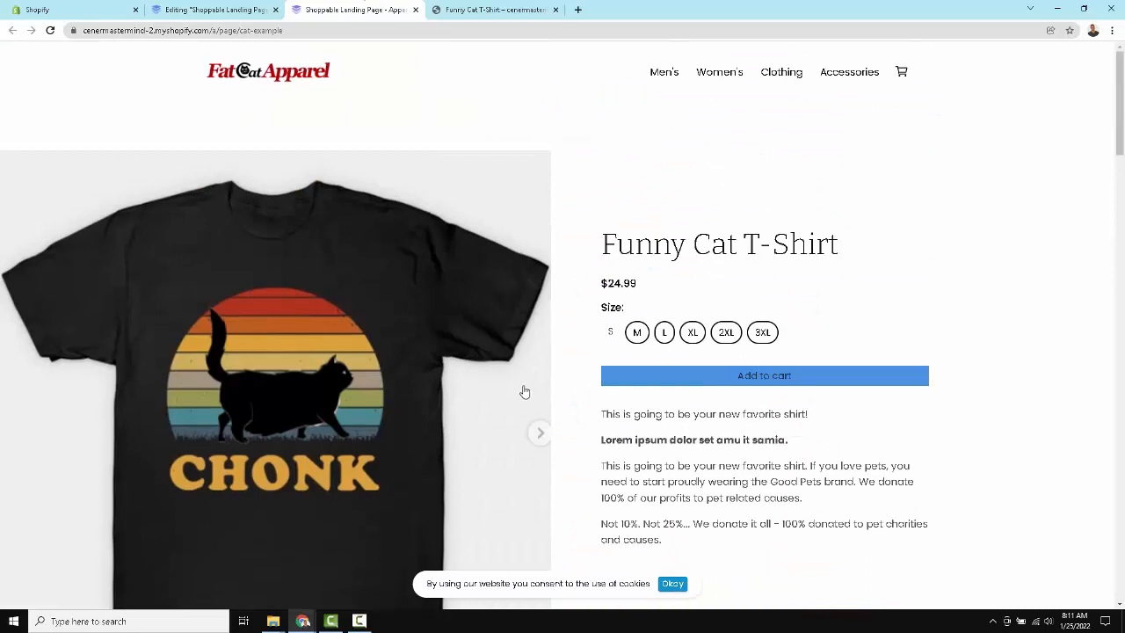
pyautogui.click(225, 10)
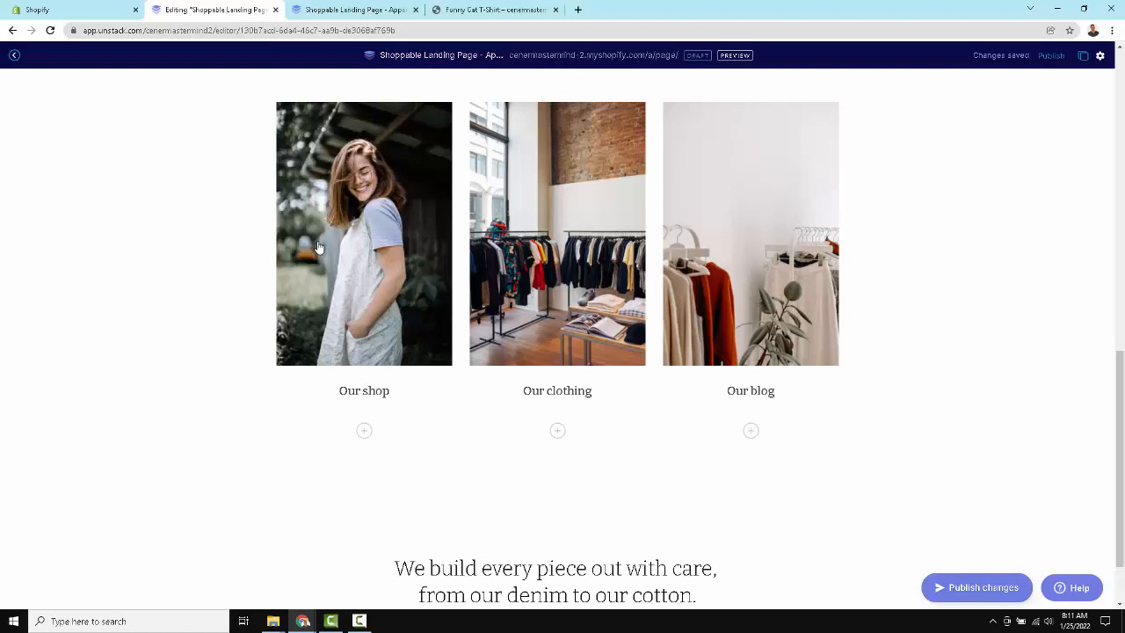
pyautogui.scroll(10, 321, 251)
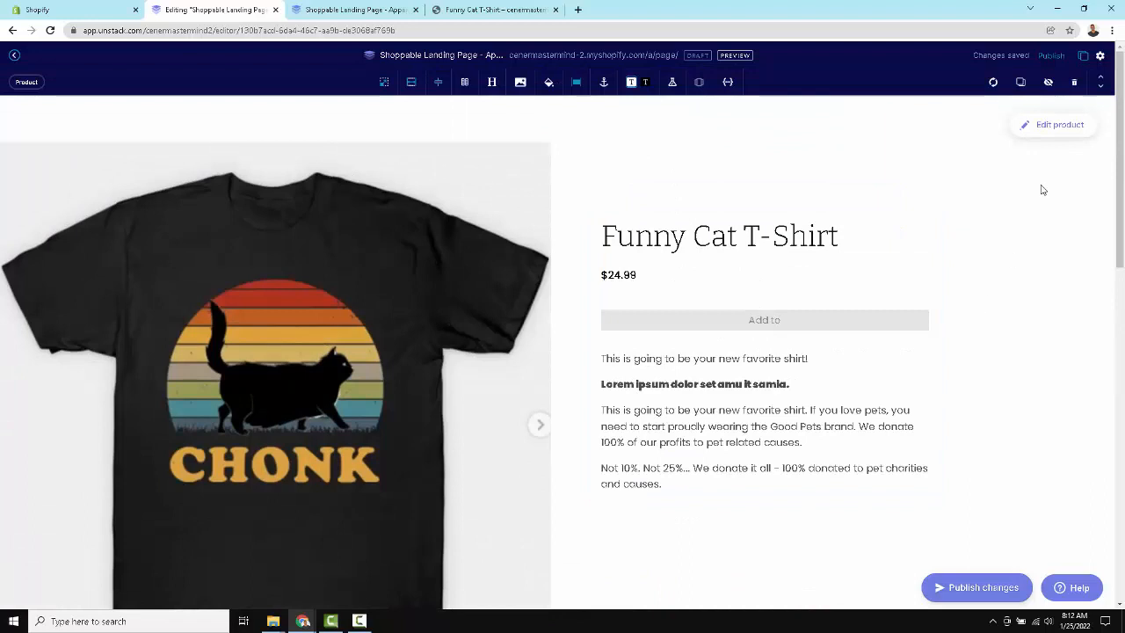
pyautogui.moveTo(869, 247)
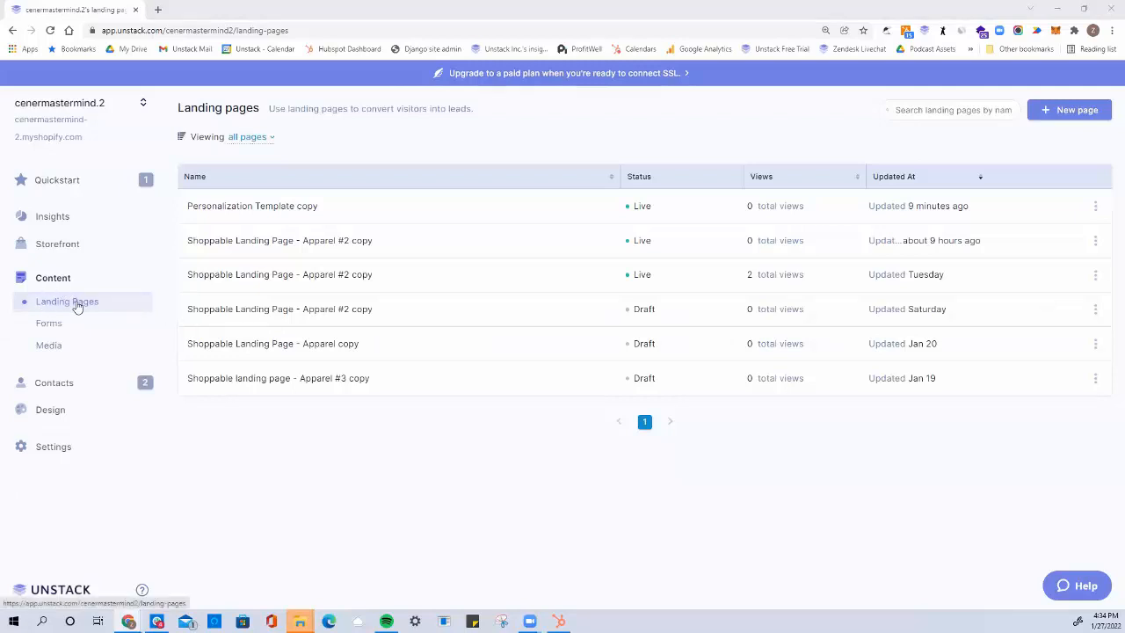
# Step: Create a new landing page from the blank template and delete its default product section
pyautogui.click(1050, 113)
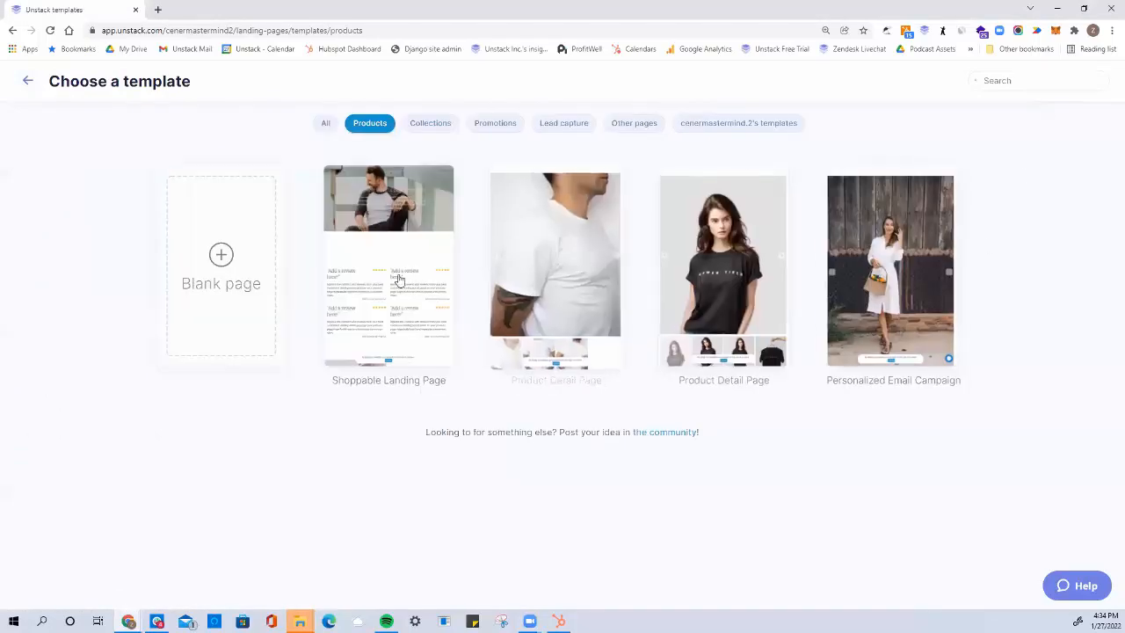
pyautogui.click(752, 126)
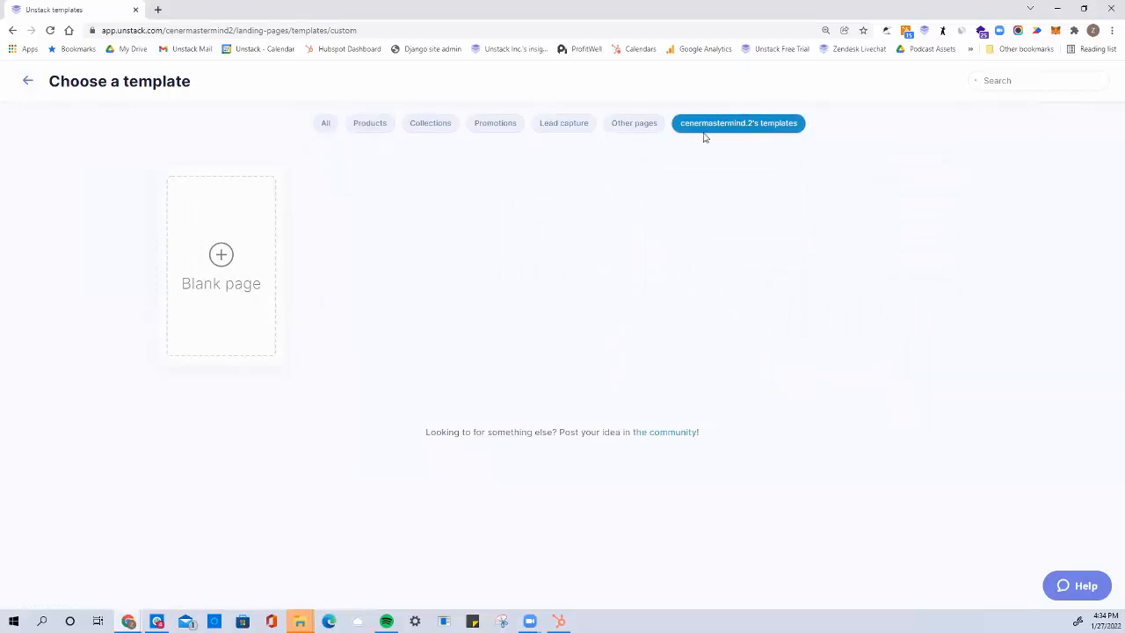
pyautogui.click(225, 264)
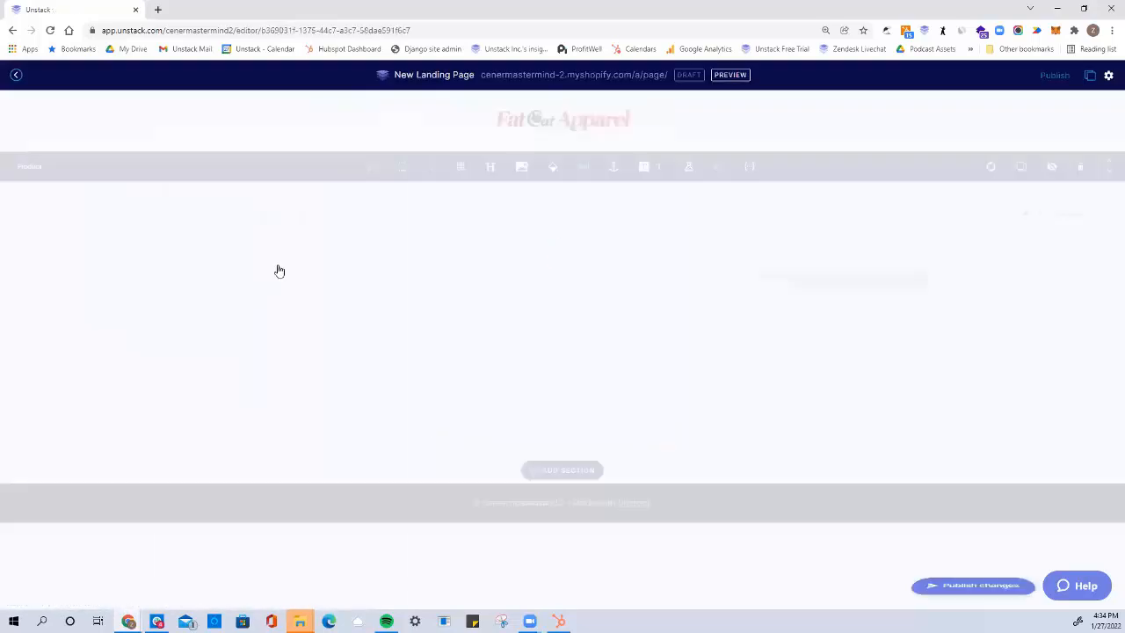
pyautogui.click(1081, 168)
pyautogui.click(619, 107)
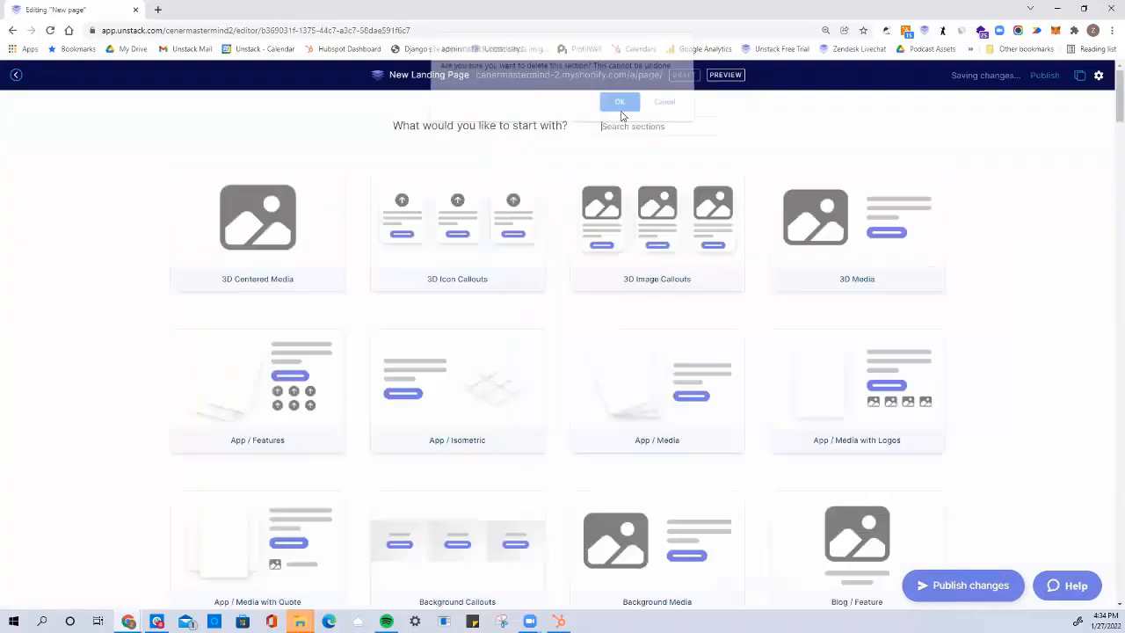
# Step: Add a Product Custom Text section and assign the Funny Cat T-Shirt product to it
pyautogui.click(657, 125)
pyautogui.write('custom')
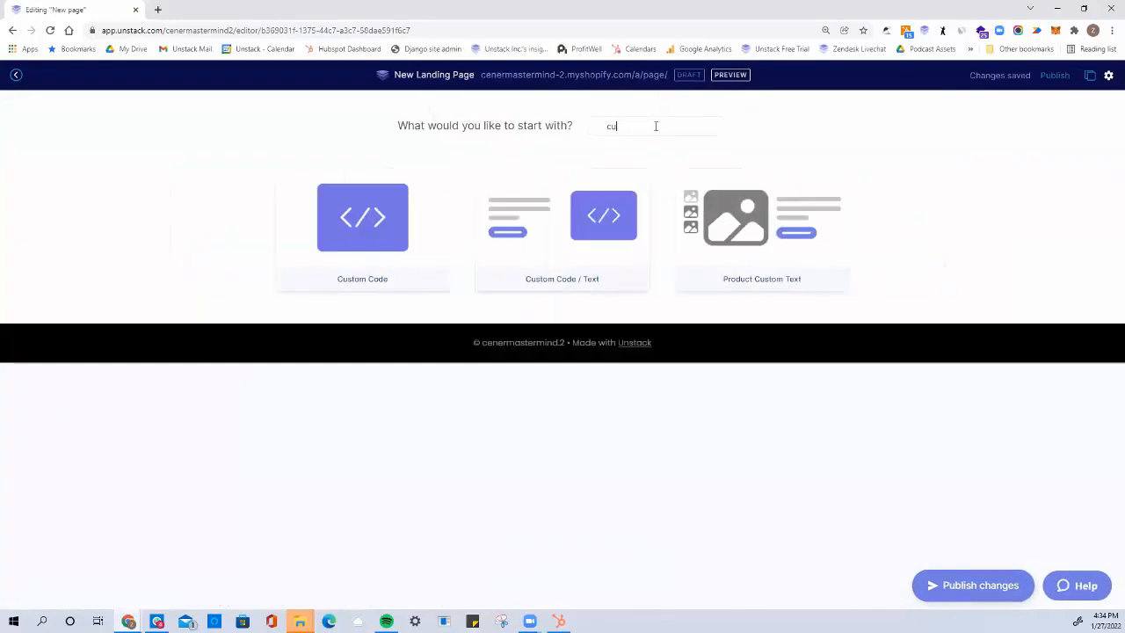
pyautogui.click(765, 228)
pyautogui.click(1042, 216)
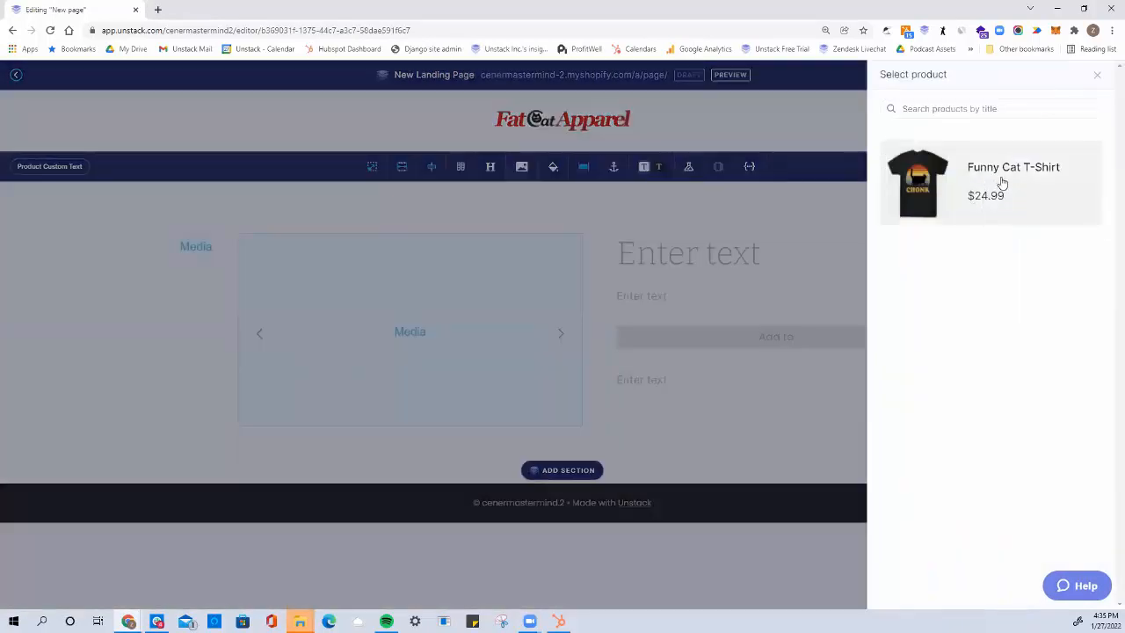
pyautogui.click(1001, 182)
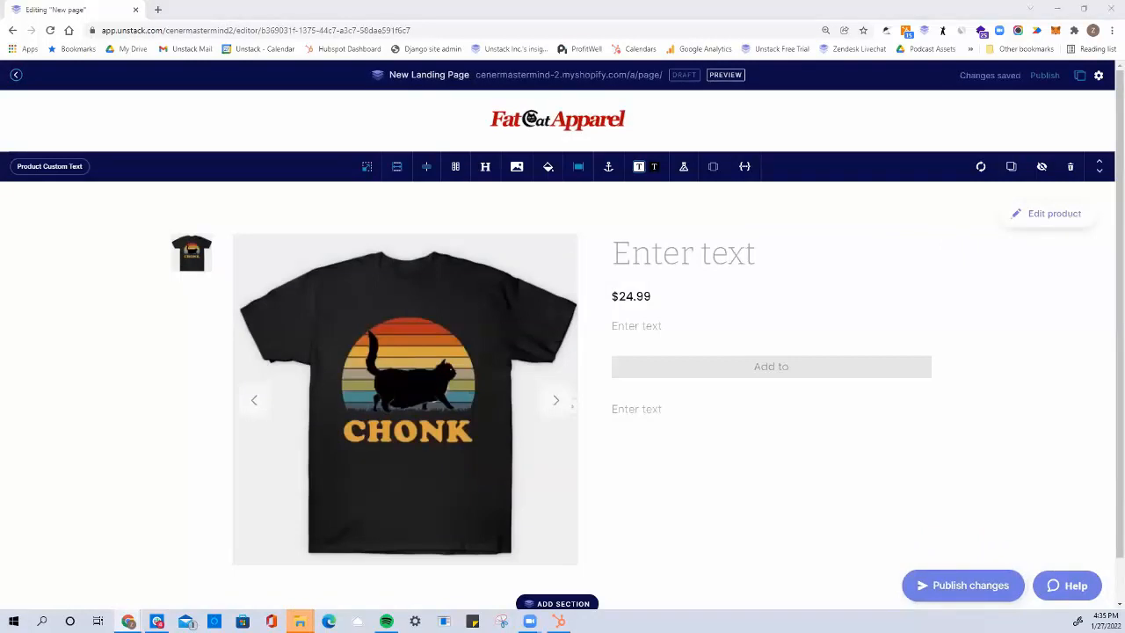
# Step: Enter "Funny Cat T-Shirt" as the heading of the product section
pyautogui.click(638, 254)
pyautogui.write('Funny Cat T-Shirt')
pyautogui.moveTo(867, 257); pyautogui.dragTo(610, 260)
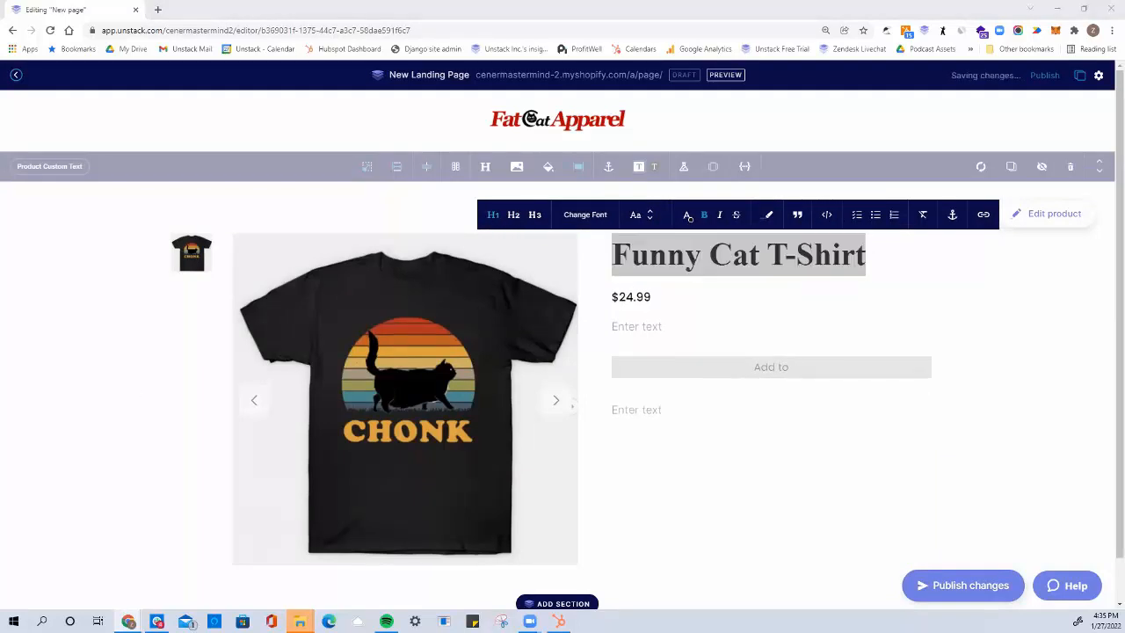
# Step: Enter the description starting "This is going to be your {{adset}}'s new favorite shirt." and the "Not 10%. Not 25%..." donation note beneath the cart button
pyautogui.click(743, 333)
pyautogui.write("This is going to be your {{adset}}'s new favorite shirt. If you love pets, you need to start proudly wearing the Good Pets brand. We donate 100% of our profits to pet related causes.")
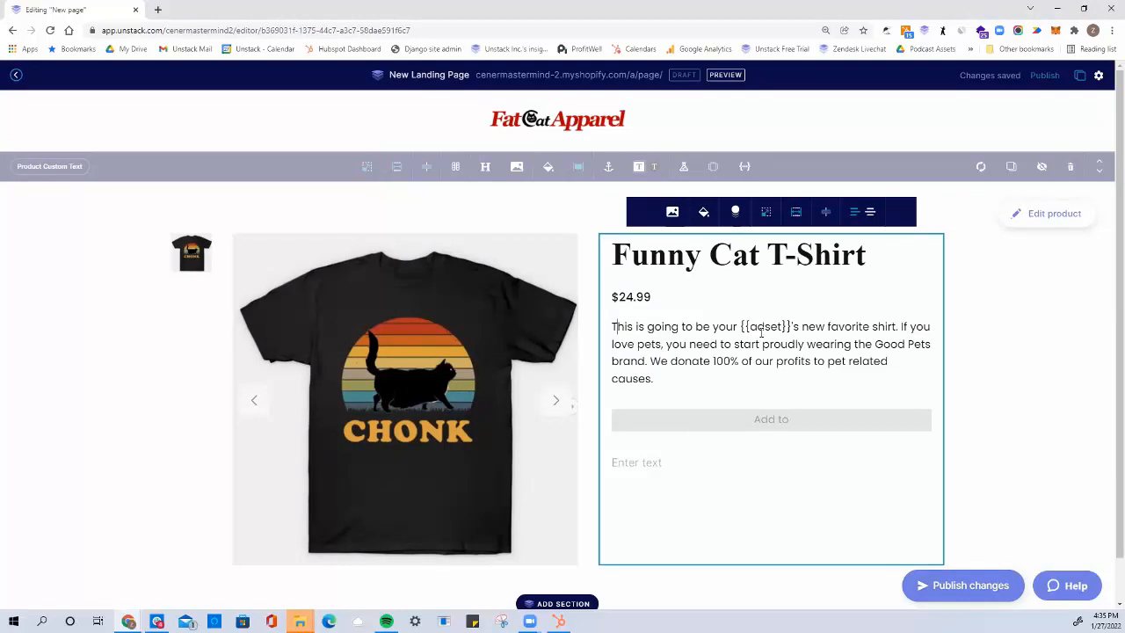
pyautogui.click(773, 466)
pyautogui.write('Not 10%. Not 25%... We donate it all - 100% donated to pet charities and causes.')
# Step: Add a Text Block section to the page and move it above the product section
pyautogui.scroll(-1, 773, 472)
pyautogui.click(557, 557)
pyautogui.moveTo(67, 383)
pyautogui.click(212, 475)
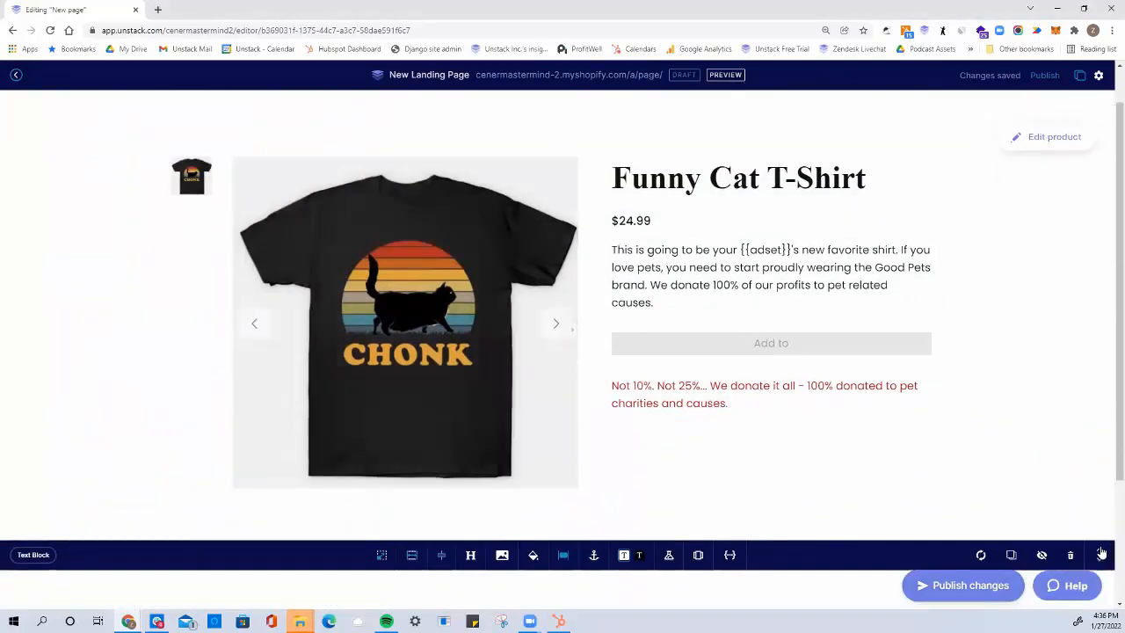
# Step: Give the Text Block the man-and-cat background photo and the heading "Does your husband love your cat? We have the PURRRFECT gift for him."
pyautogui.click(502, 166)
pyautogui.click(974, 259)
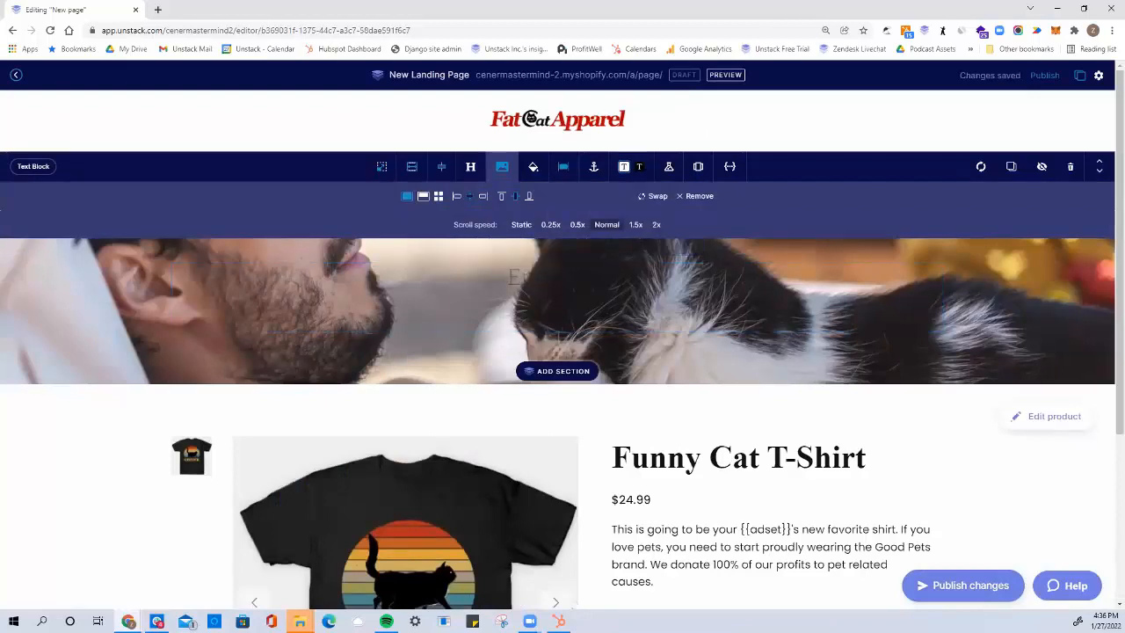
pyautogui.write('Does your husband love your cat? We have the PURRRFECT gift for him.')
pyautogui.moveTo(345, 291); pyautogui.dragTo(758, 296)
# Step: Overlay the banner photo with white (#ffffff) at 63% opacity and align the Text Block's content to the left
pyautogui.click(532, 166)
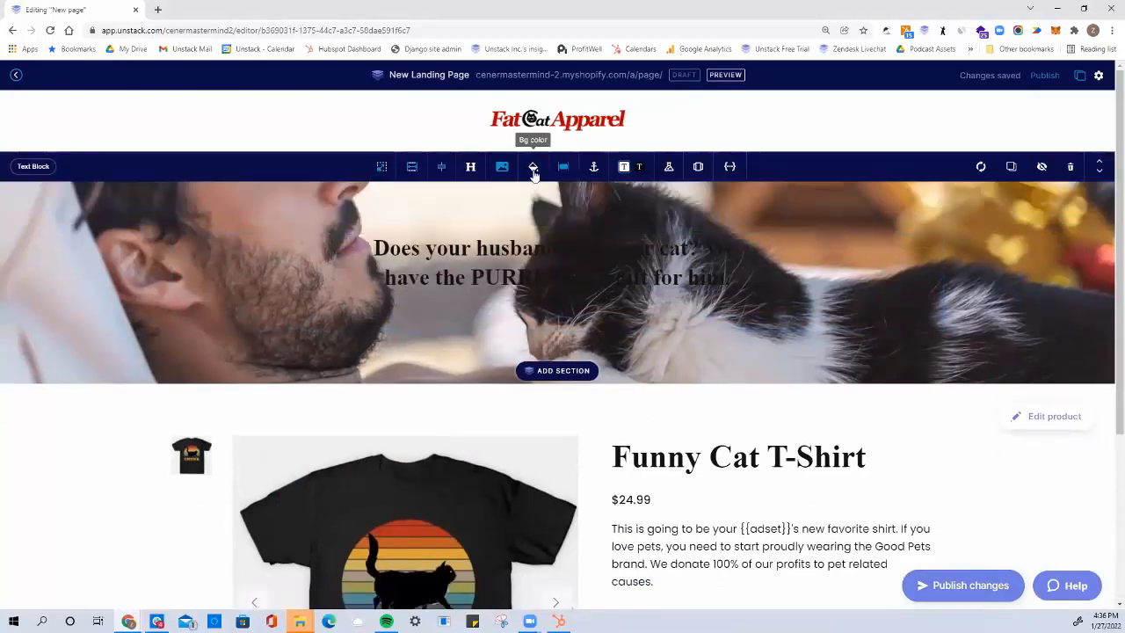
pyautogui.click(547, 247)
pyautogui.click(640, 242)
pyautogui.click(442, 168)
pyautogui.click(443, 168)
# Step: Add a display condition to the Text Block requiring the URL query parameter adset to contain "husband"
pyautogui.click(729, 167)
pyautogui.click(123, 233)
pyautogui.click(114, 274)
pyautogui.click(279, 235)
pyautogui.write('adset')
pyautogui.click(378, 233)
pyautogui.click(378, 299)
pyautogui.click(467, 232)
pyautogui.write('husband')
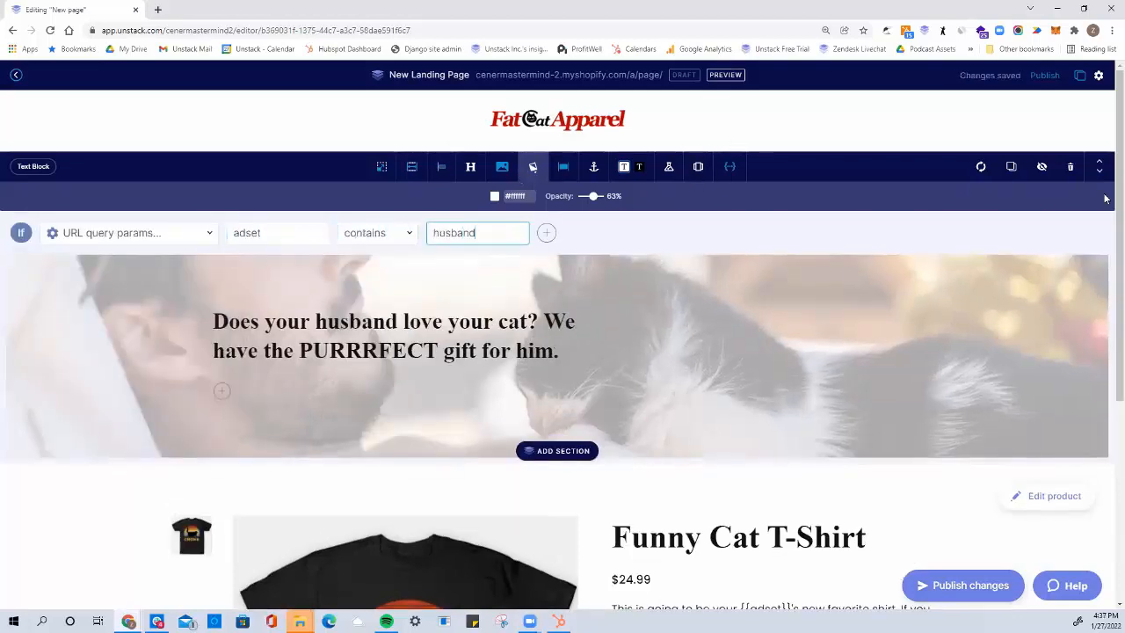
# Step: Duplicate the husband Text Block and set the copy's adset condition to contain "boyfriend"
pyautogui.click(1012, 169)
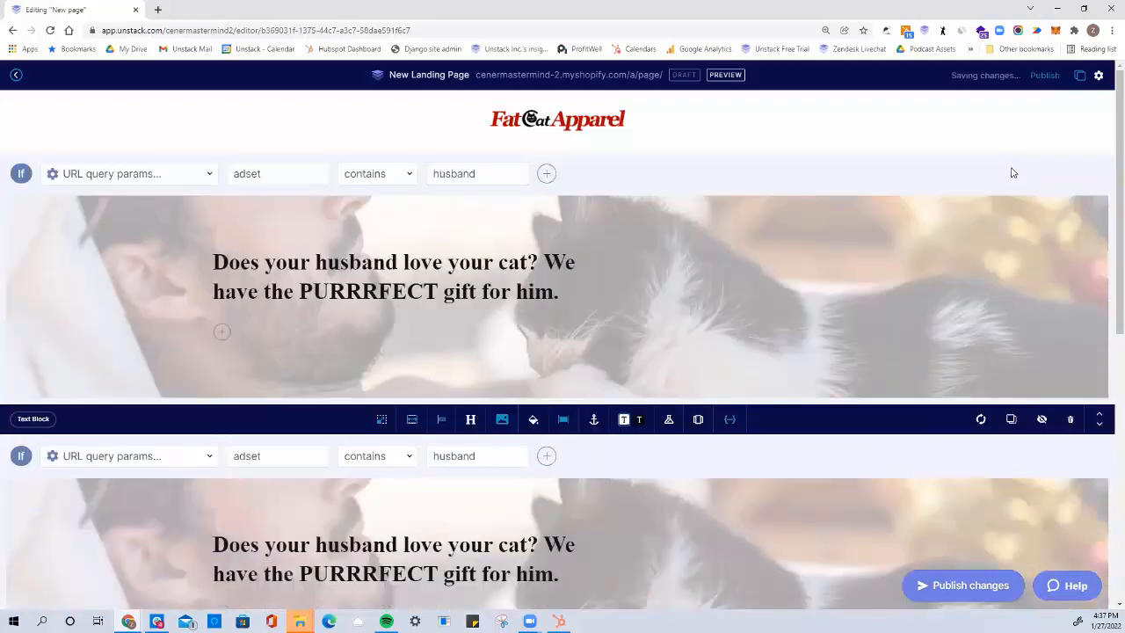
pyautogui.scroll(-2, 870, 369)
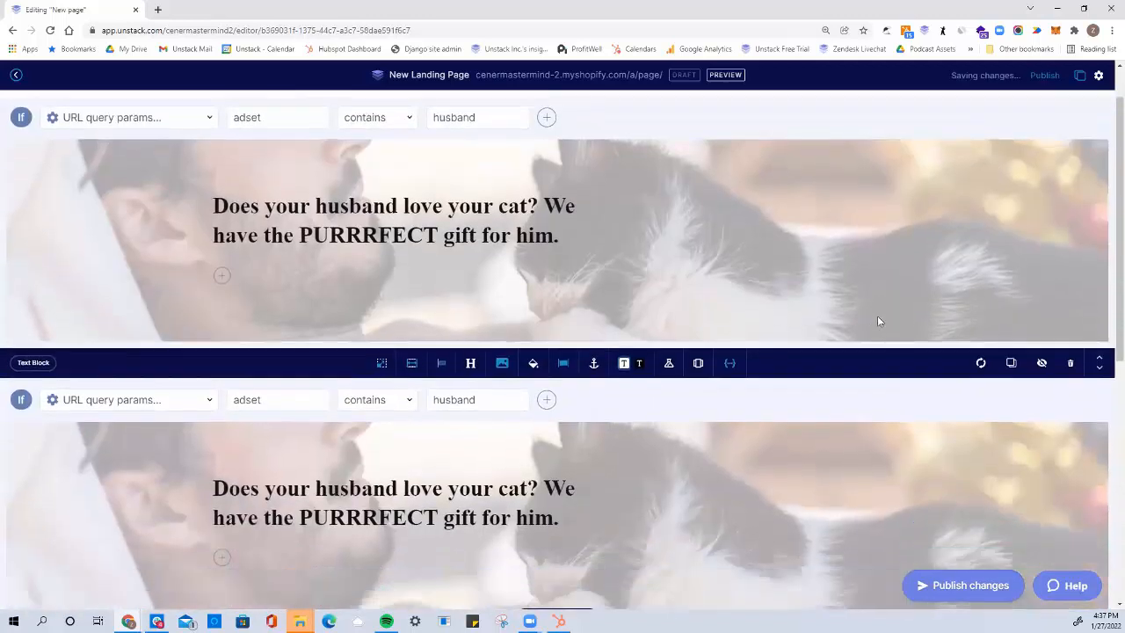
pyautogui.doubleClick(443, 341)
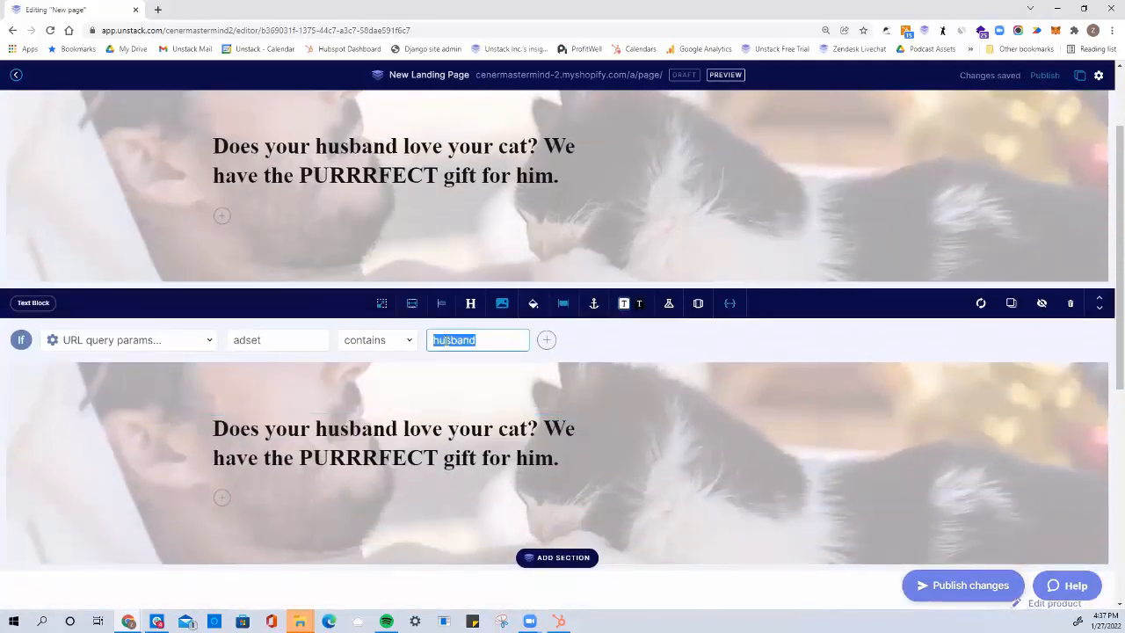
pyautogui.write('boyfriend')
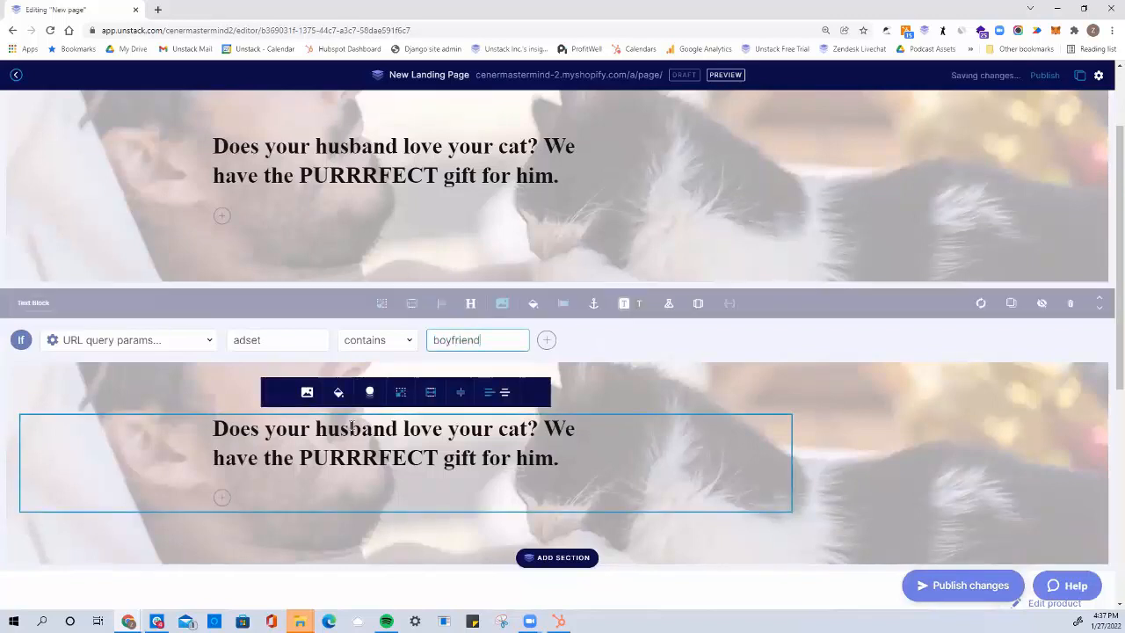
# Step: Replace "husband" with "boyfriend" in the heading of the Text Block shown for the boyfriend adset
pyautogui.doubleClick(352, 428)
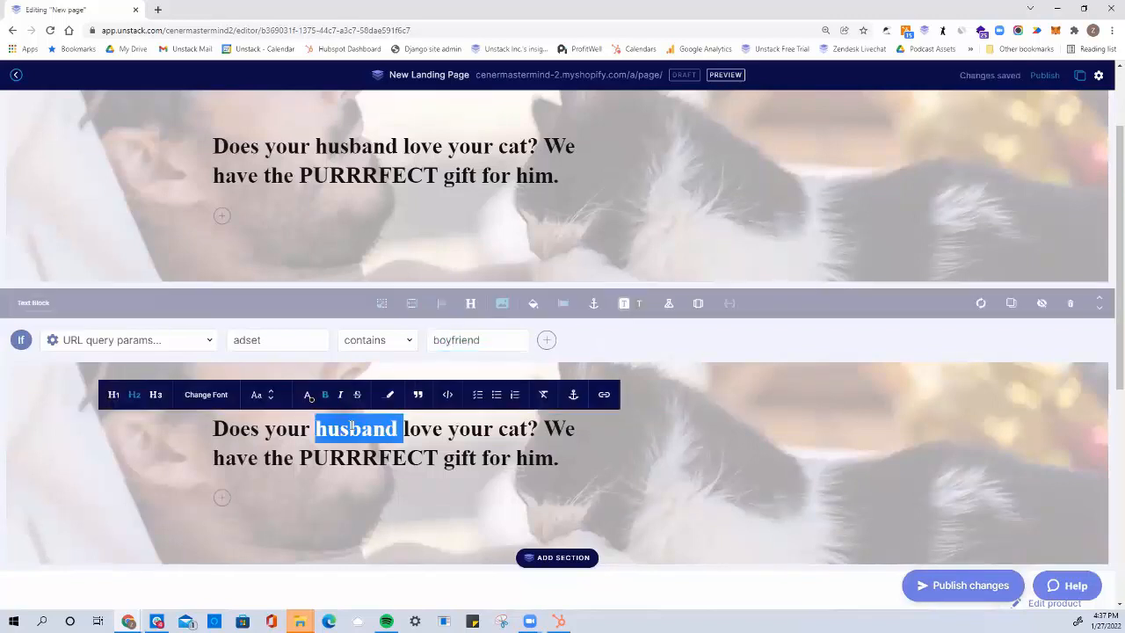
pyautogui.write('boyfriend')
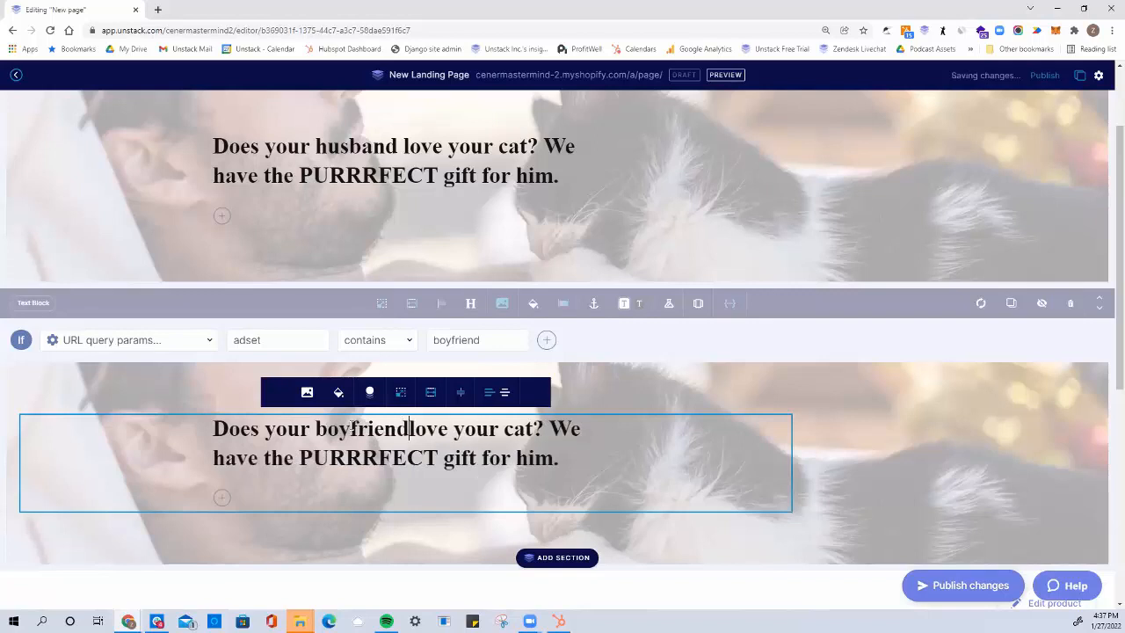
# Step: Search the section library for "reviews" and add a Reviews section below the Funny Cat T-Shirt product section
pyautogui.scroll(-5, 528, 386)
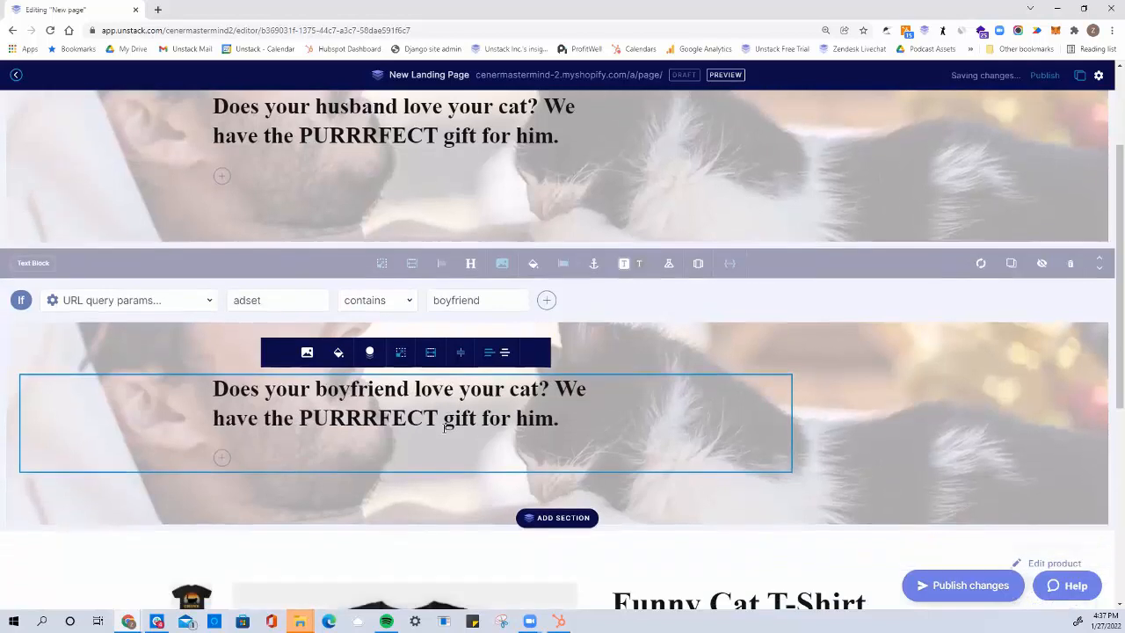
pyautogui.scroll(-3, 561, 384)
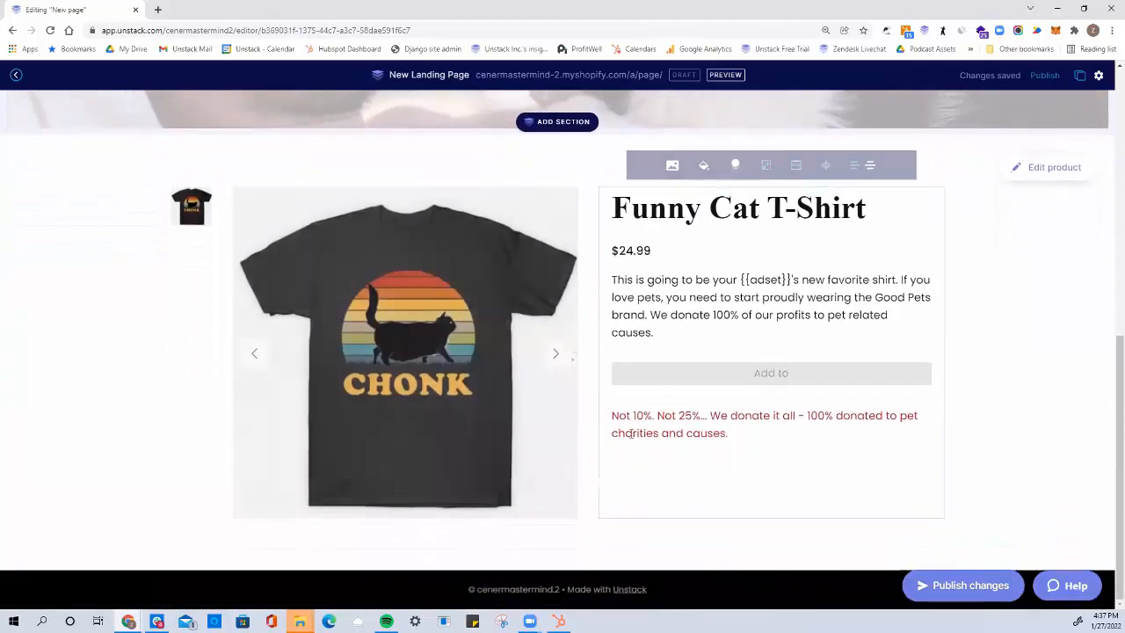
pyautogui.click(565, 588)
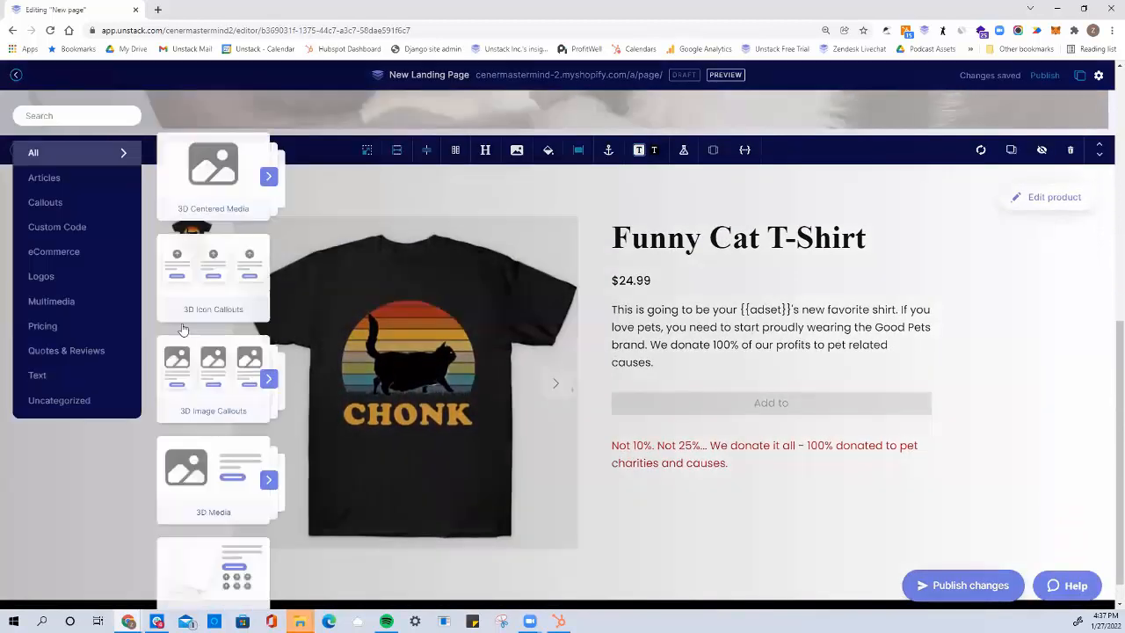
pyautogui.click(57, 119)
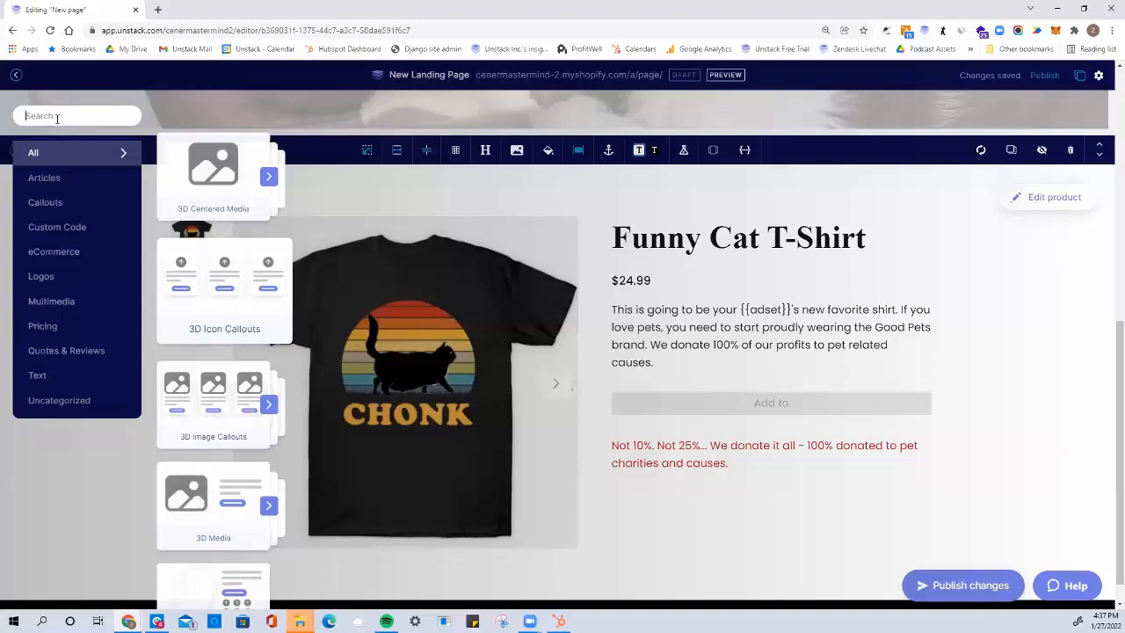
pyautogui.write('reviews')
pyautogui.click(211, 176)
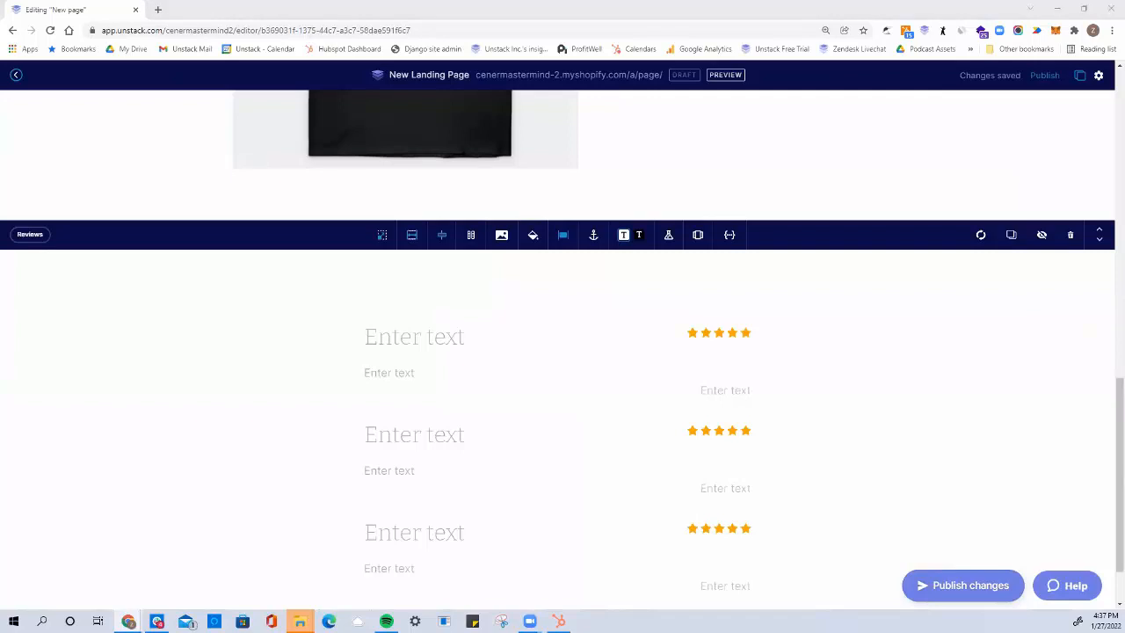
# Step: Fill the first review with the comment beginning "I got this shirt for my bf as a funny surprise gift" and remove its H2 style
pyautogui.click(495, 434)
pyautogui.click(419, 346)
pyautogui.write('I got this shirt for my bf as a funny surprise gift and he absolutely loves it! We always say our cat is a chonker cause he has the gut lol this is one of his favorite shirts and every time I wash it, he will wear it the next day.')
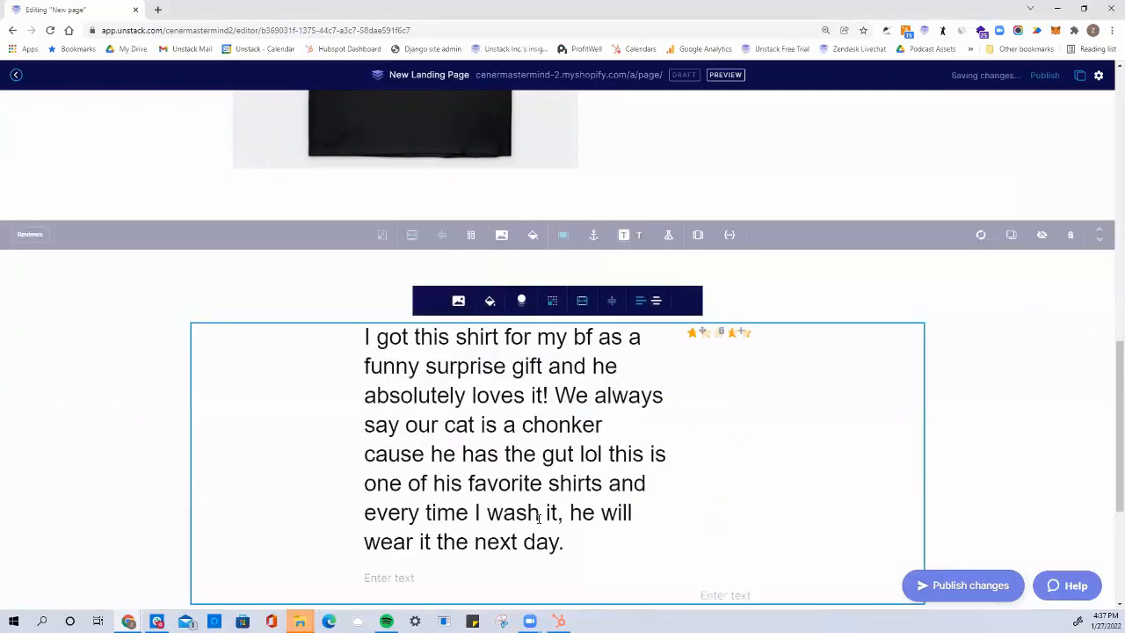
pyautogui.moveTo(567, 546); pyautogui.dragTo(346, 344)
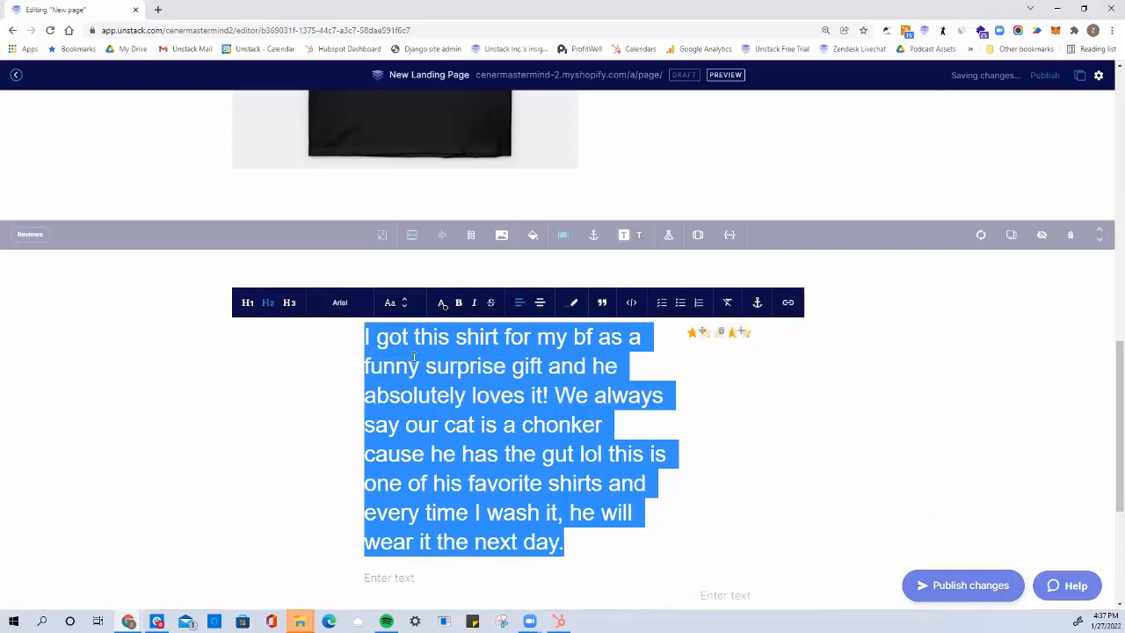
pyautogui.click(269, 303)
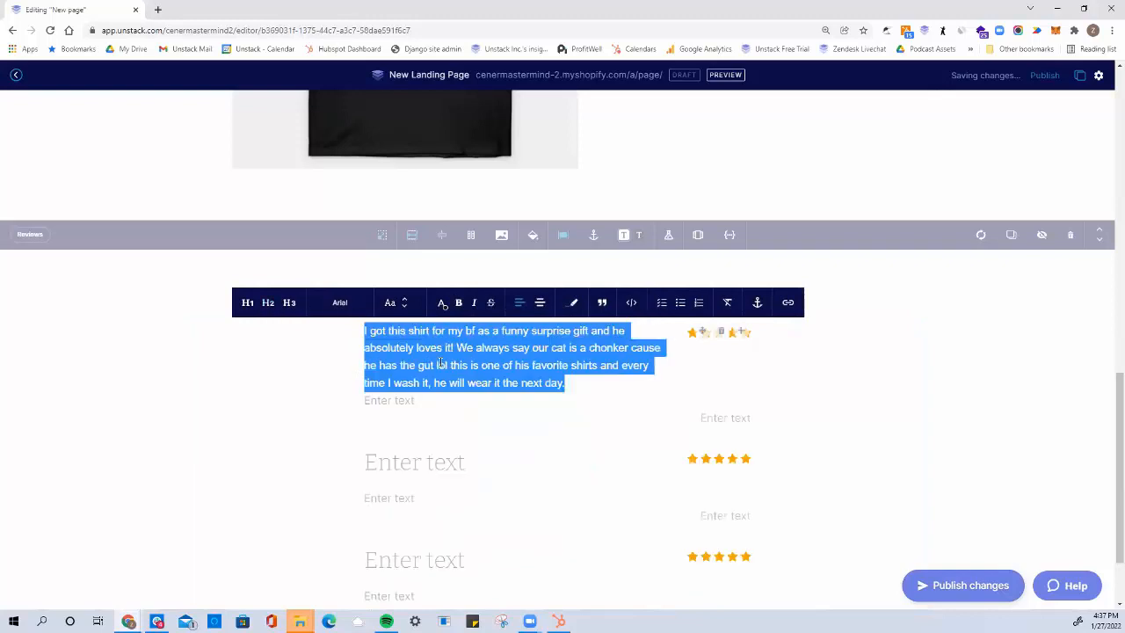
pyautogui.click(496, 378)
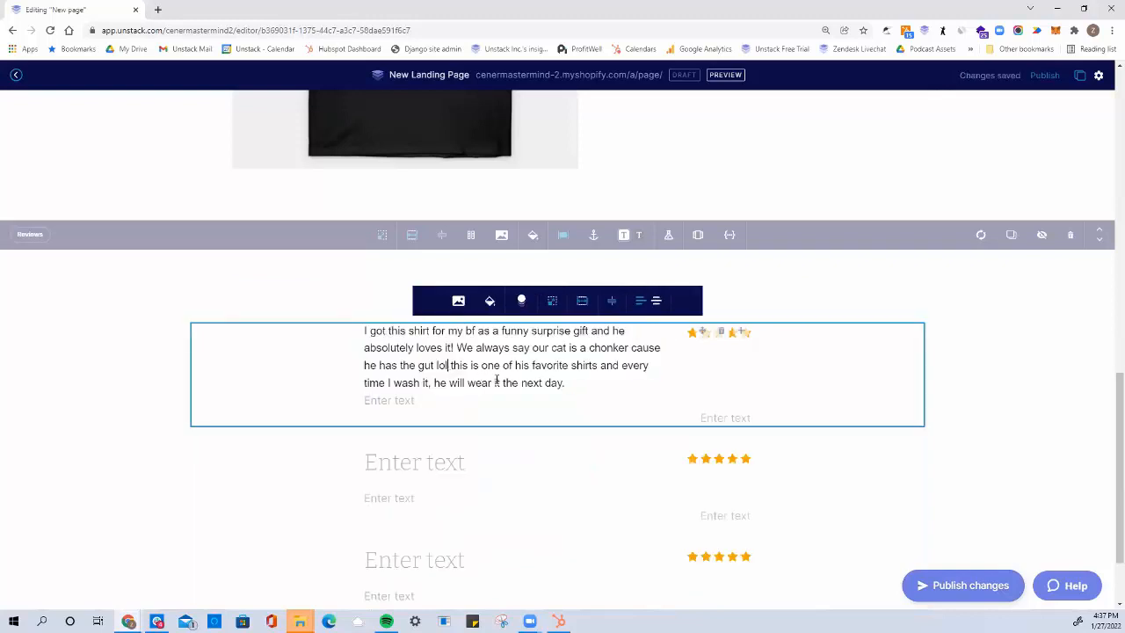
pyautogui.doubleClick(472, 332)
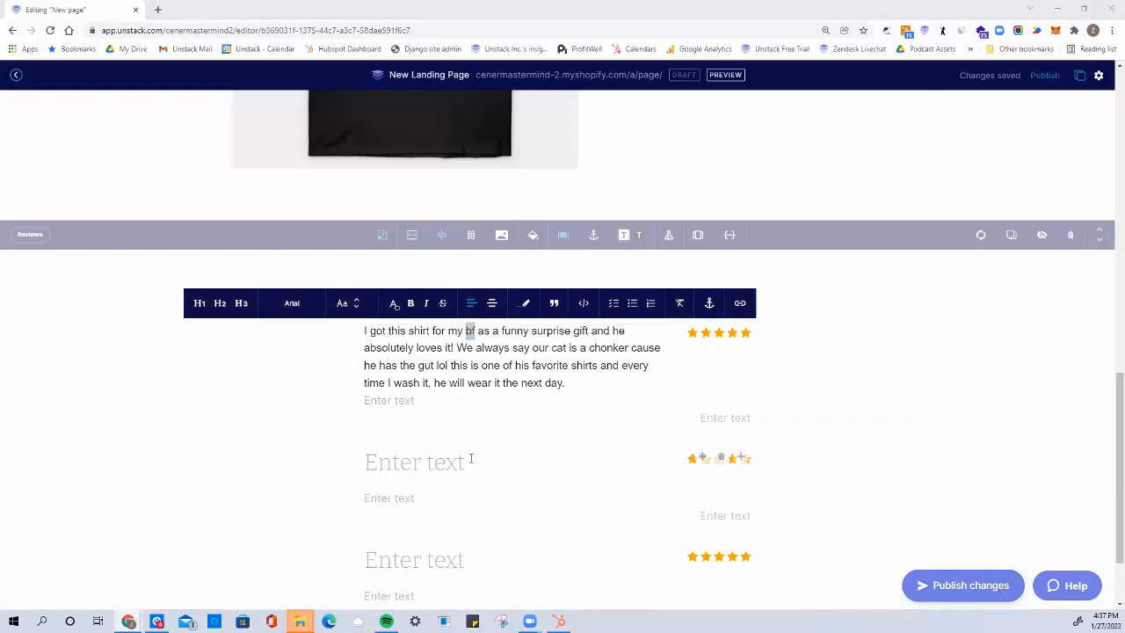
# Step: Fill the second review with the comment beginning "Boyfriend loved the shirt" and turn off its H2 heading style
pyautogui.click(434, 464)
pyautogui.moveTo(525, 571); pyautogui.dragTo(346, 472)
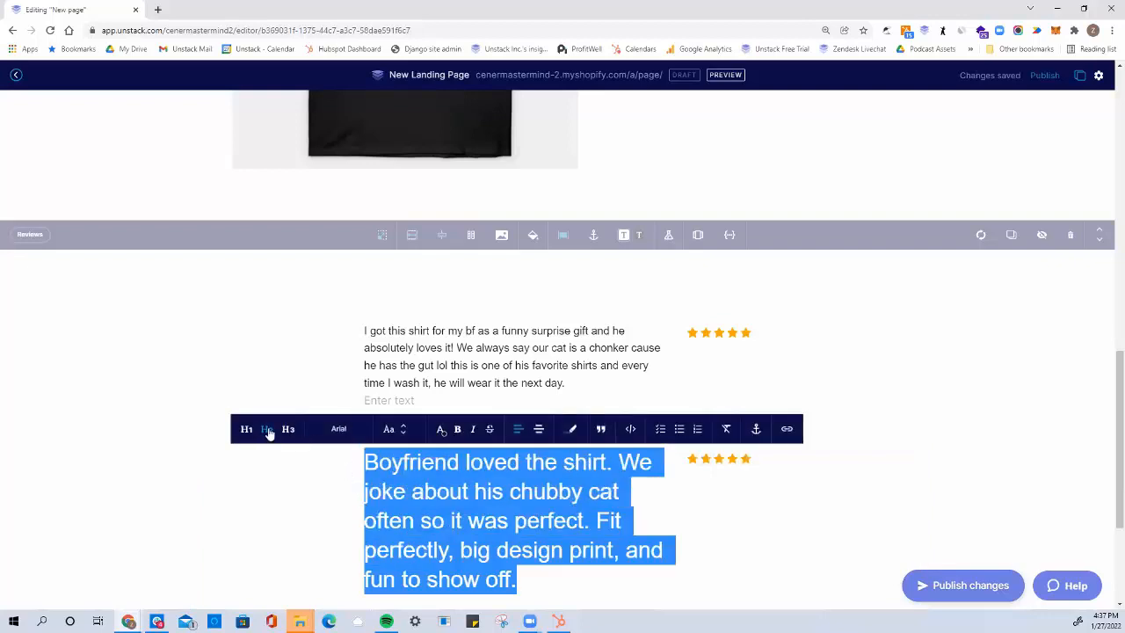
pyautogui.click(268, 430)
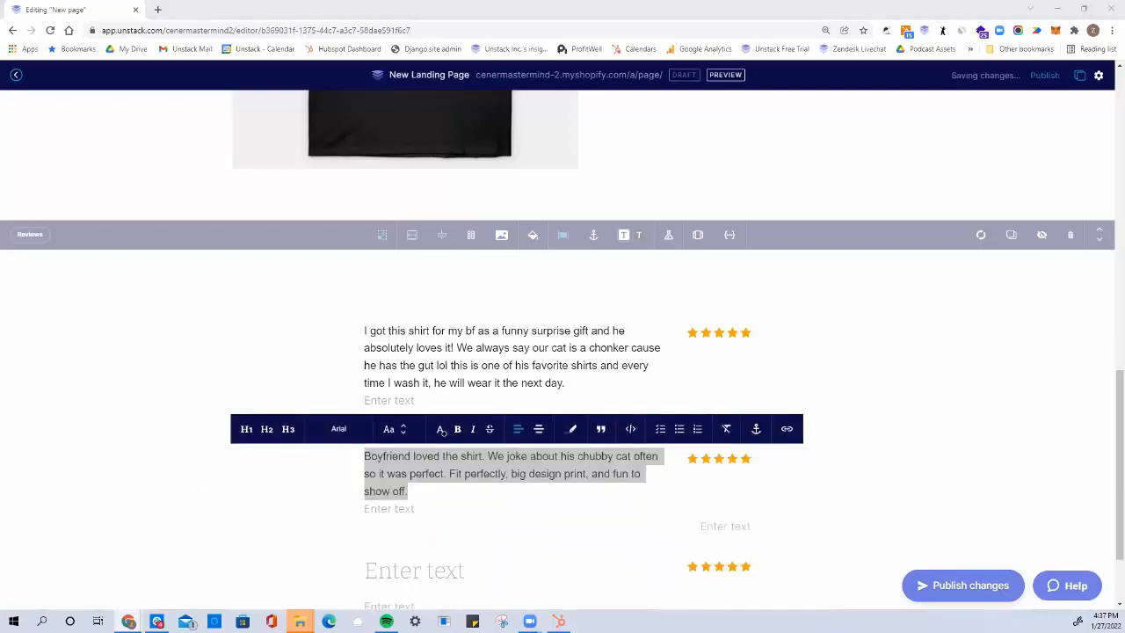
# Step: Fill the third review with the comment beginning "Bought this as a gift for my husband" and turn off its H2 heading style
pyautogui.scroll(-1, 527, 560)
pyautogui.click(395, 454)
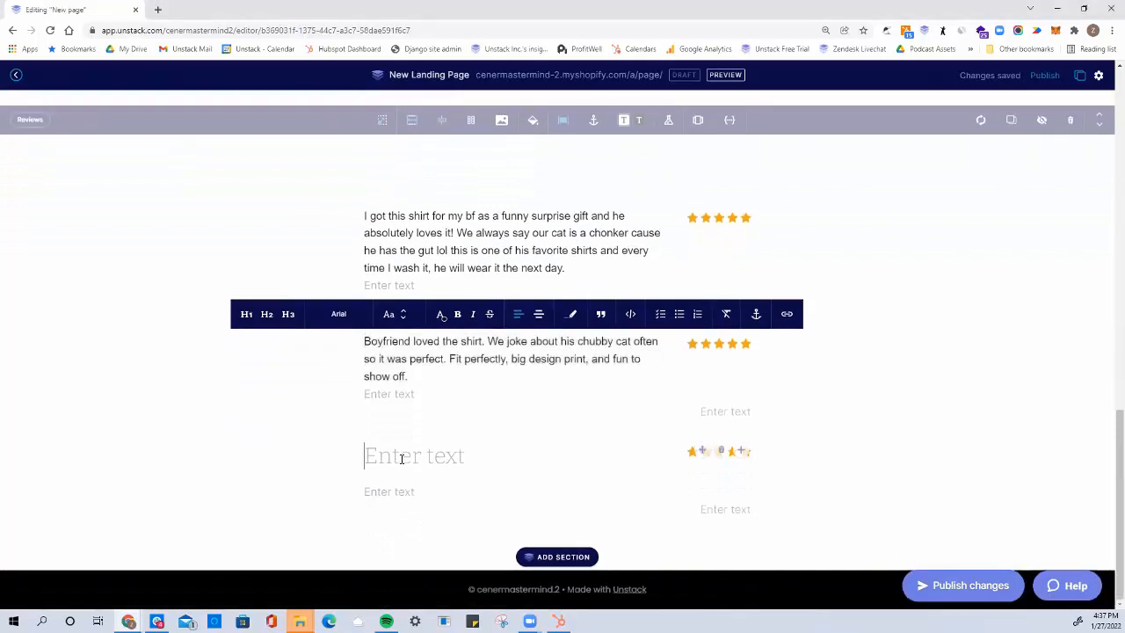
pyautogui.hotkey('ctrl', 'v')
pyautogui.scroll(-2, 592, 521)
pyautogui.moveTo(569, 457); pyautogui.dragTo(360, 251)
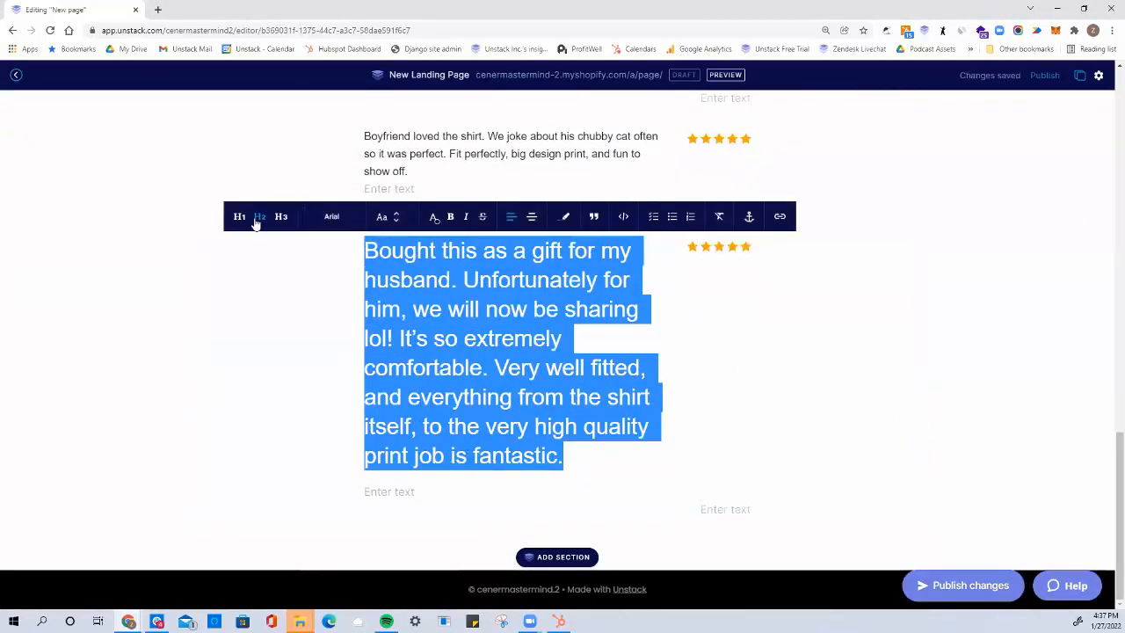
pyautogui.click(255, 219)
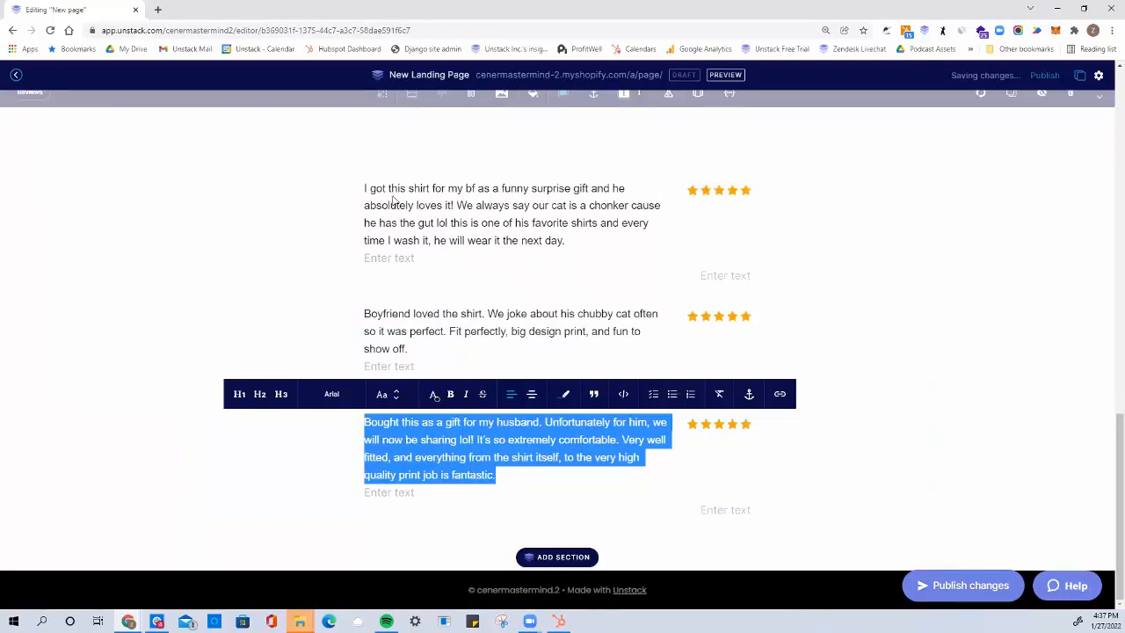
# Step: Name the page "Boyfriend Husband" in the page settings, with the matching title and the URL boyfriend-husband
pyautogui.scroll(15, 635, 440)
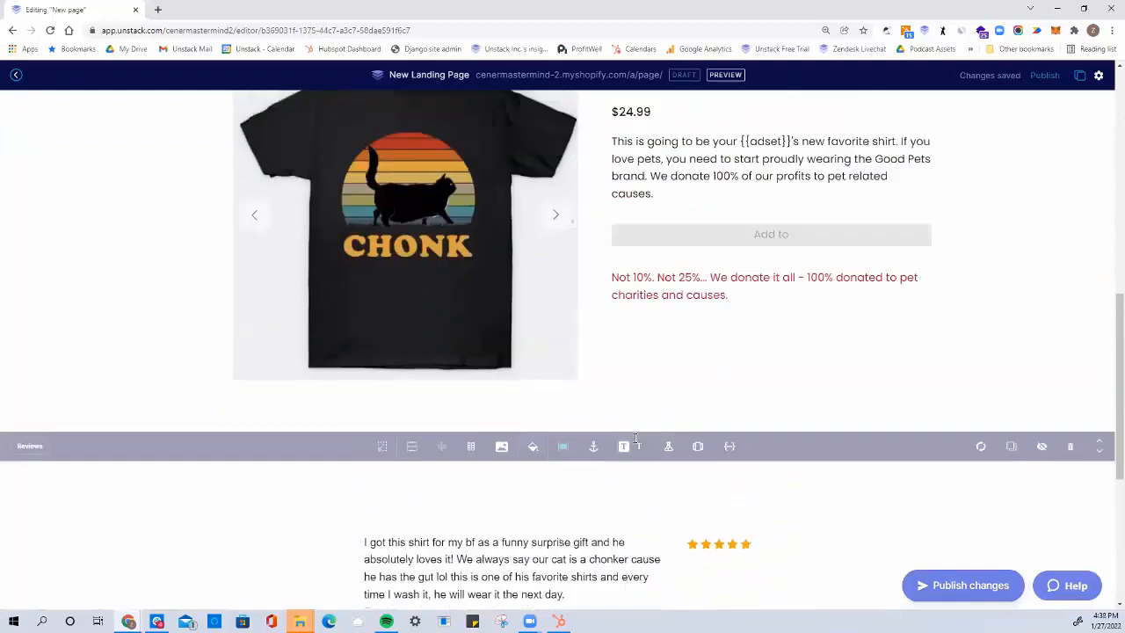
pyautogui.scroll(5, 635, 444)
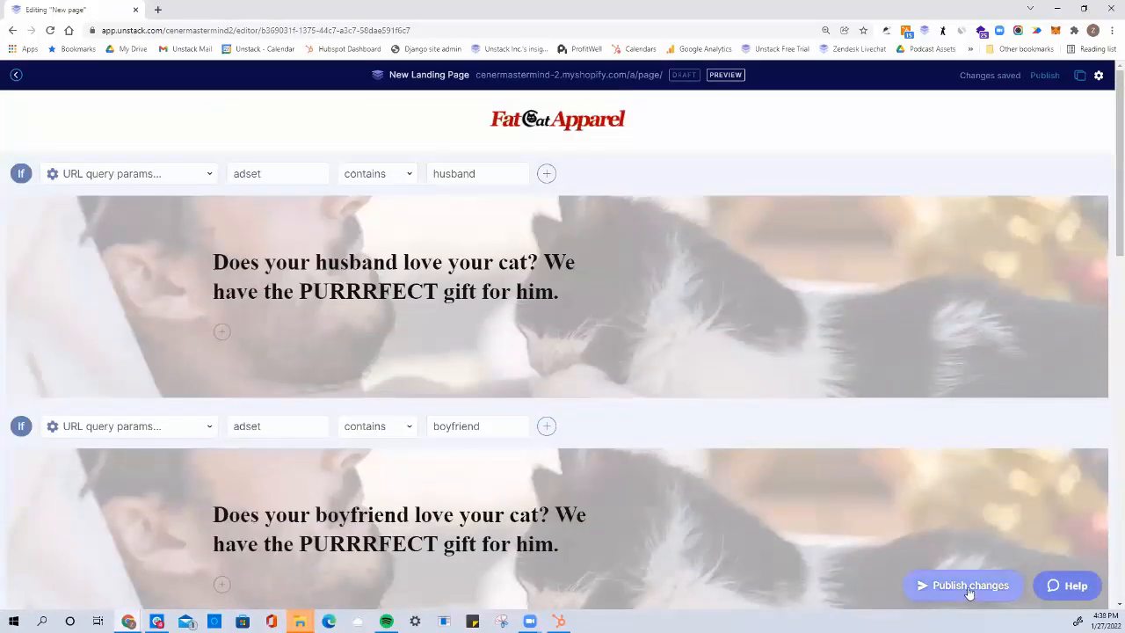
pyautogui.click(1099, 77)
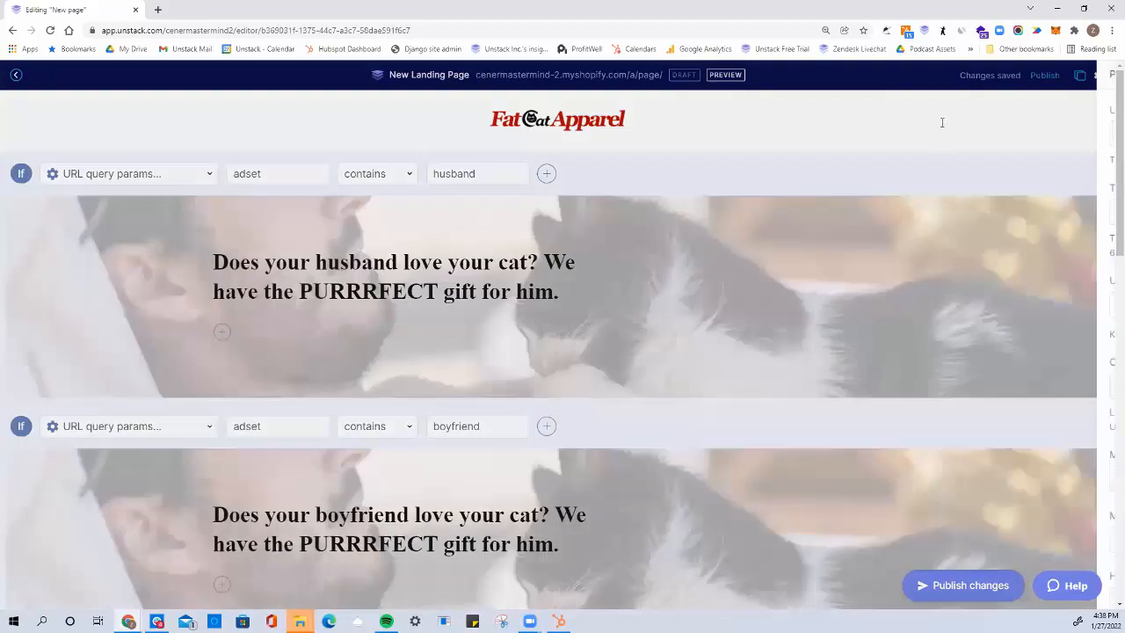
pyautogui.write('Boy')
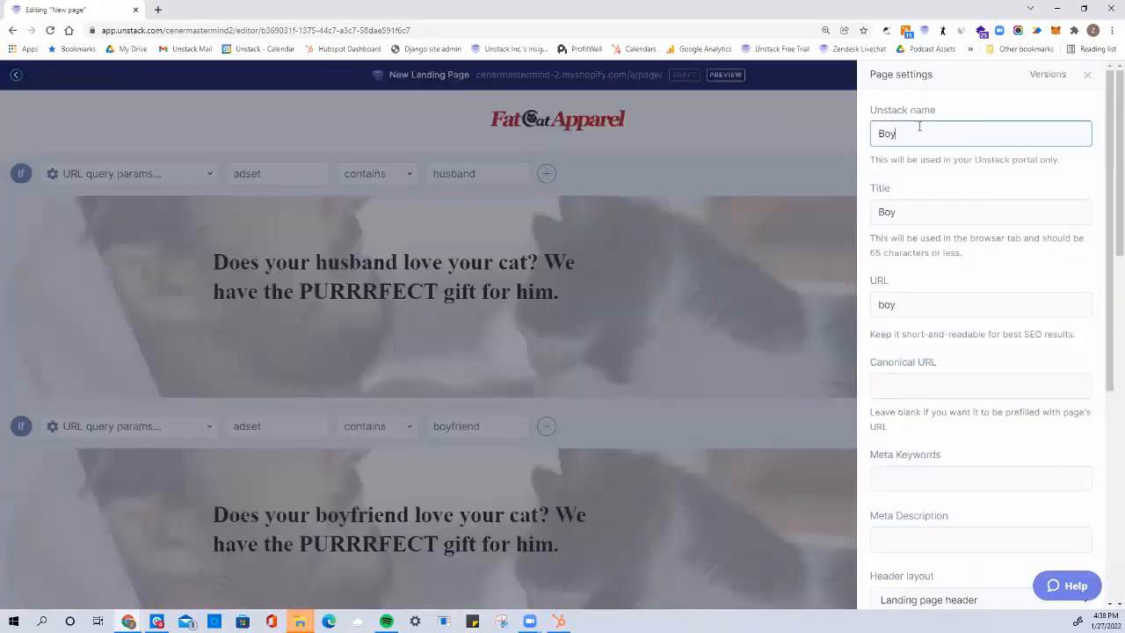
pyautogui.write('friend-husband')
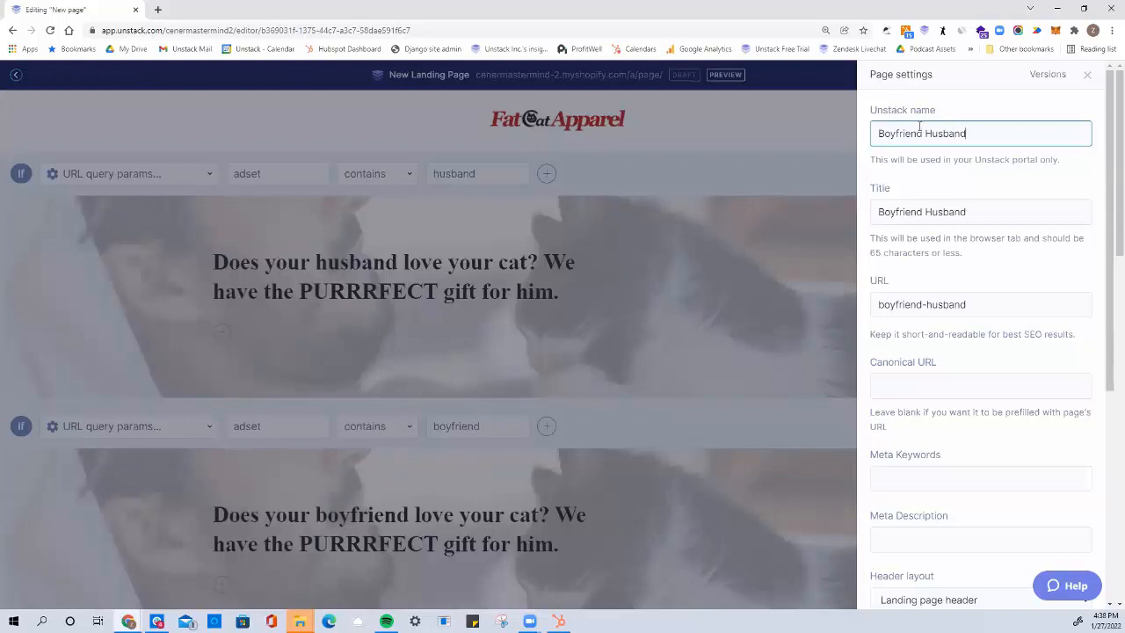
# Step: Add the meta description "Boyfriend Husband Test" to the page settings and publish the page
pyautogui.scroll(-2, 910, 351)
pyautogui.click(908, 356)
pyautogui.write('Boyfriend Husband Test')
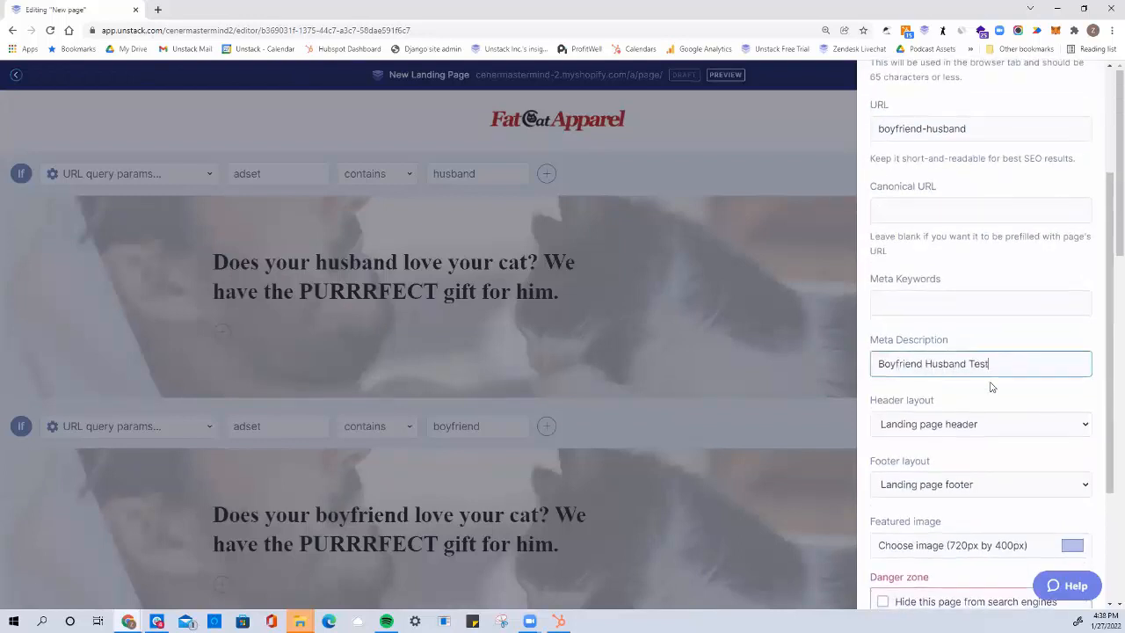
pyautogui.scroll(-3, 992, 384)
pyautogui.click(984, 480)
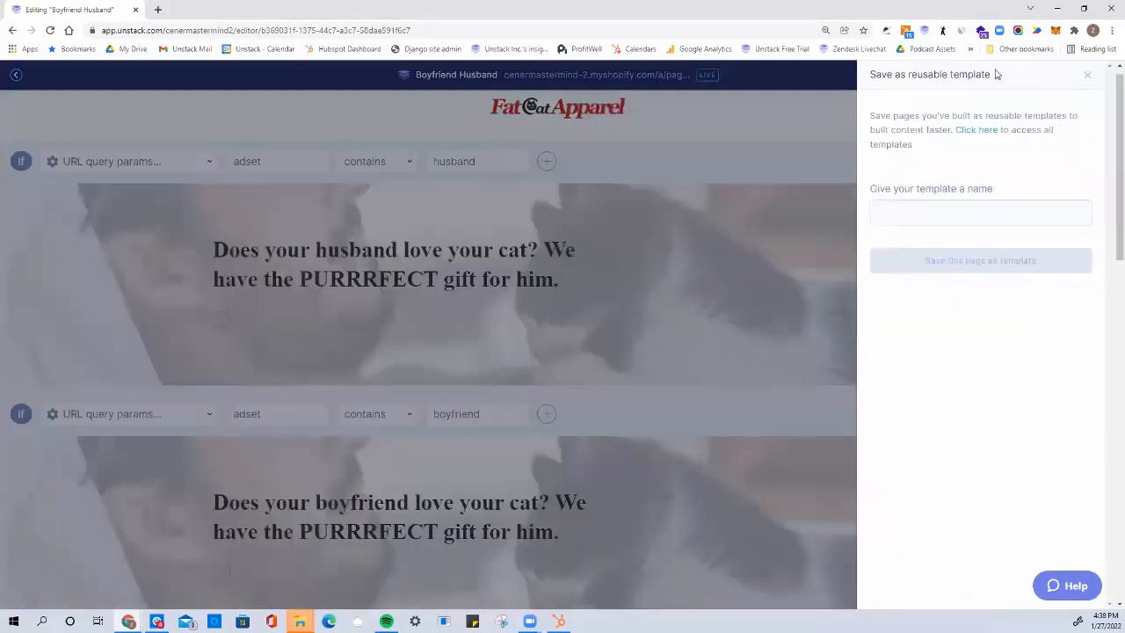
# Step: Name the reusable template made from this page "Dynamic Adset Page"
pyautogui.moveTo(1023, 75); pyautogui.dragTo(854, 75)
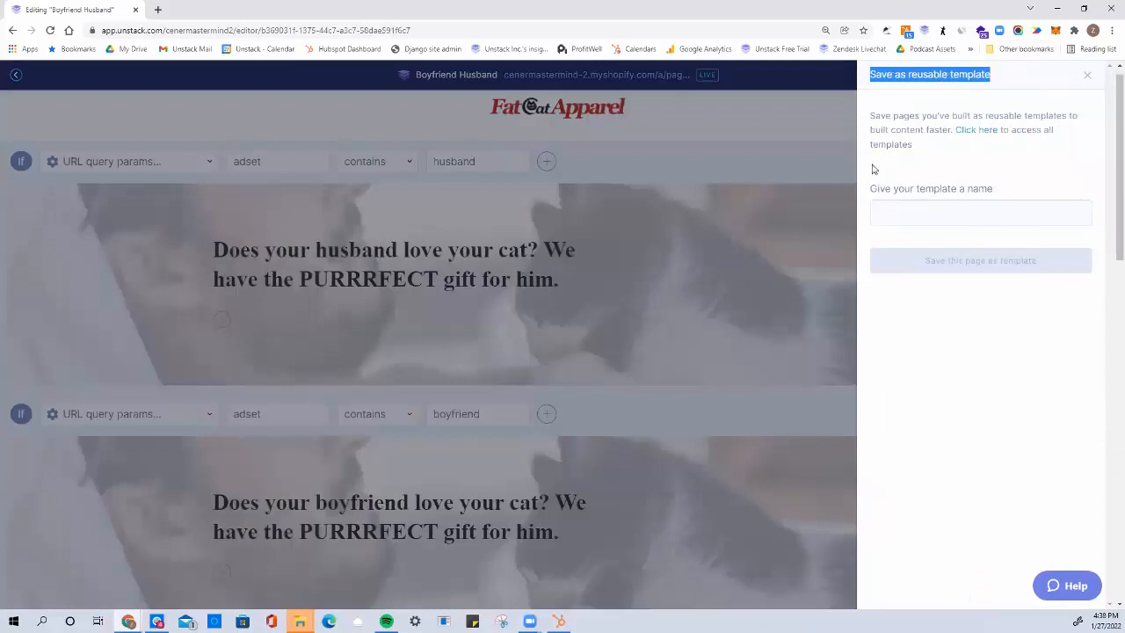
pyautogui.click(895, 205)
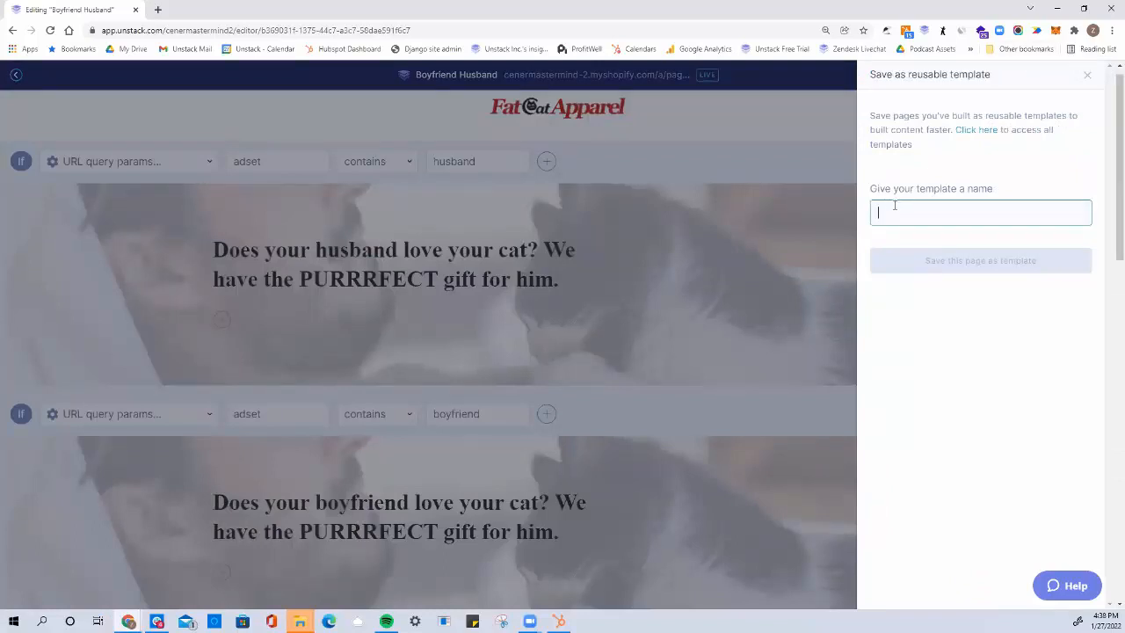
pyautogui.write('Dyna')
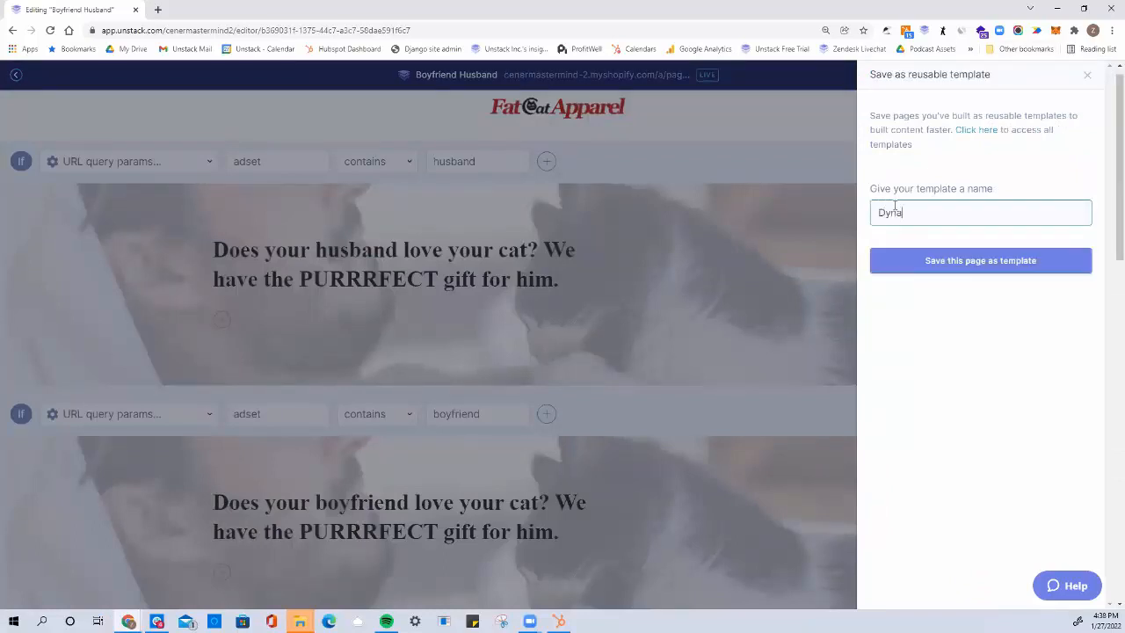
pyautogui.write('mic Adset Page')
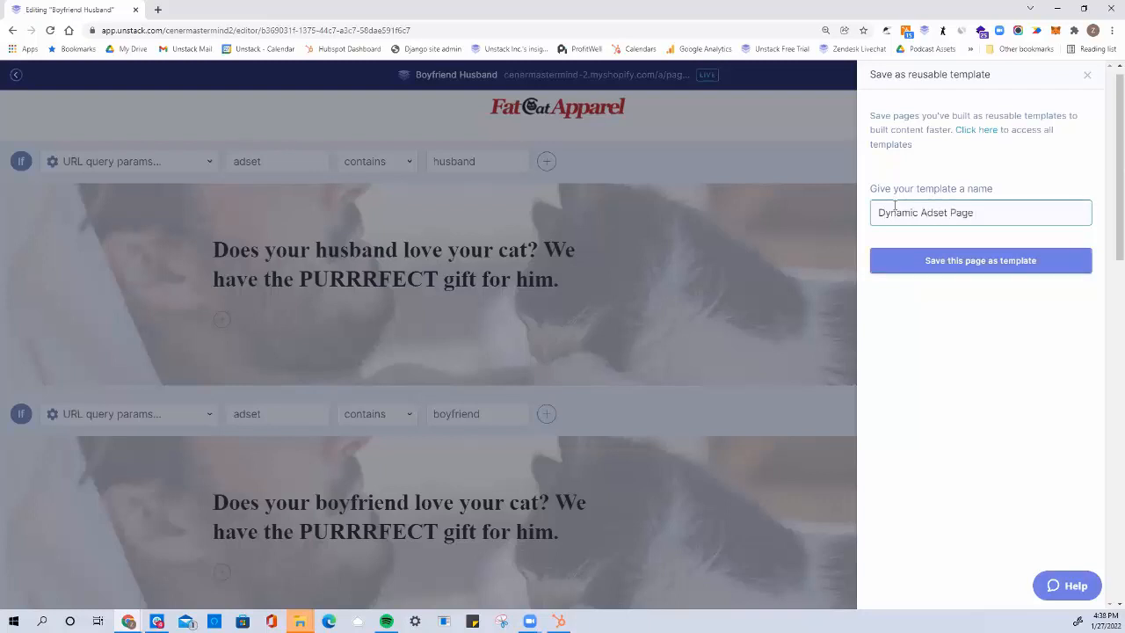